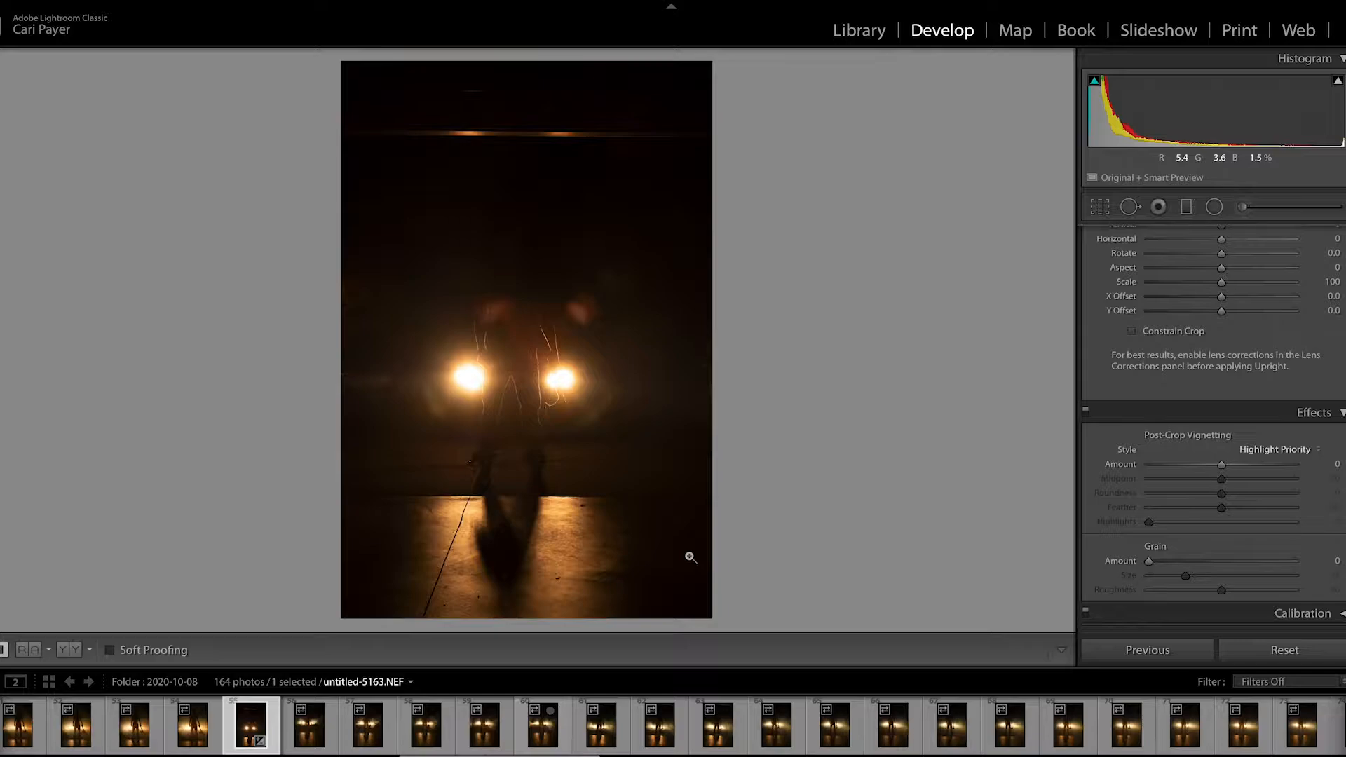
# - Look through the backlit silhouette photos of the 2020-10-08 folder, viewing several shots at full size for comparison
pyautogui.hscroll(3, 684, 744)
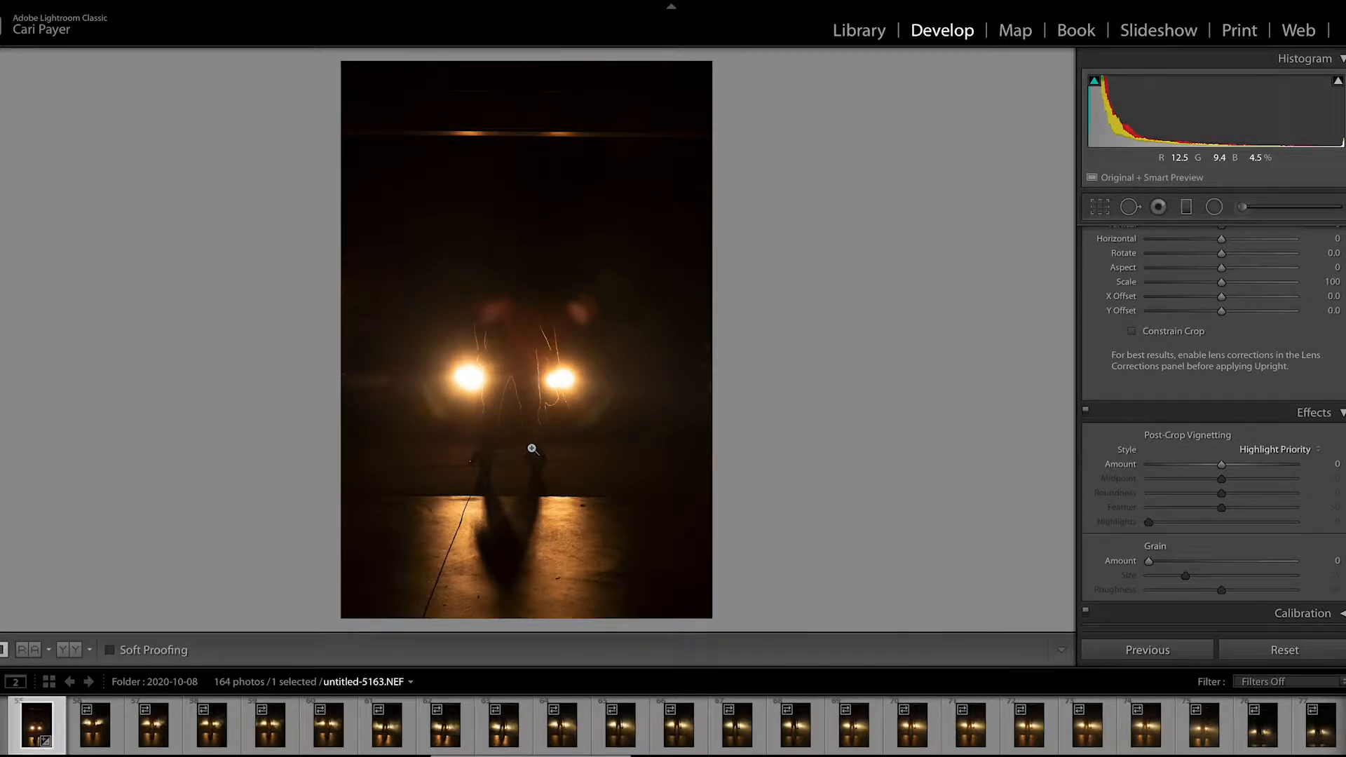
pyautogui.click(810, 743)
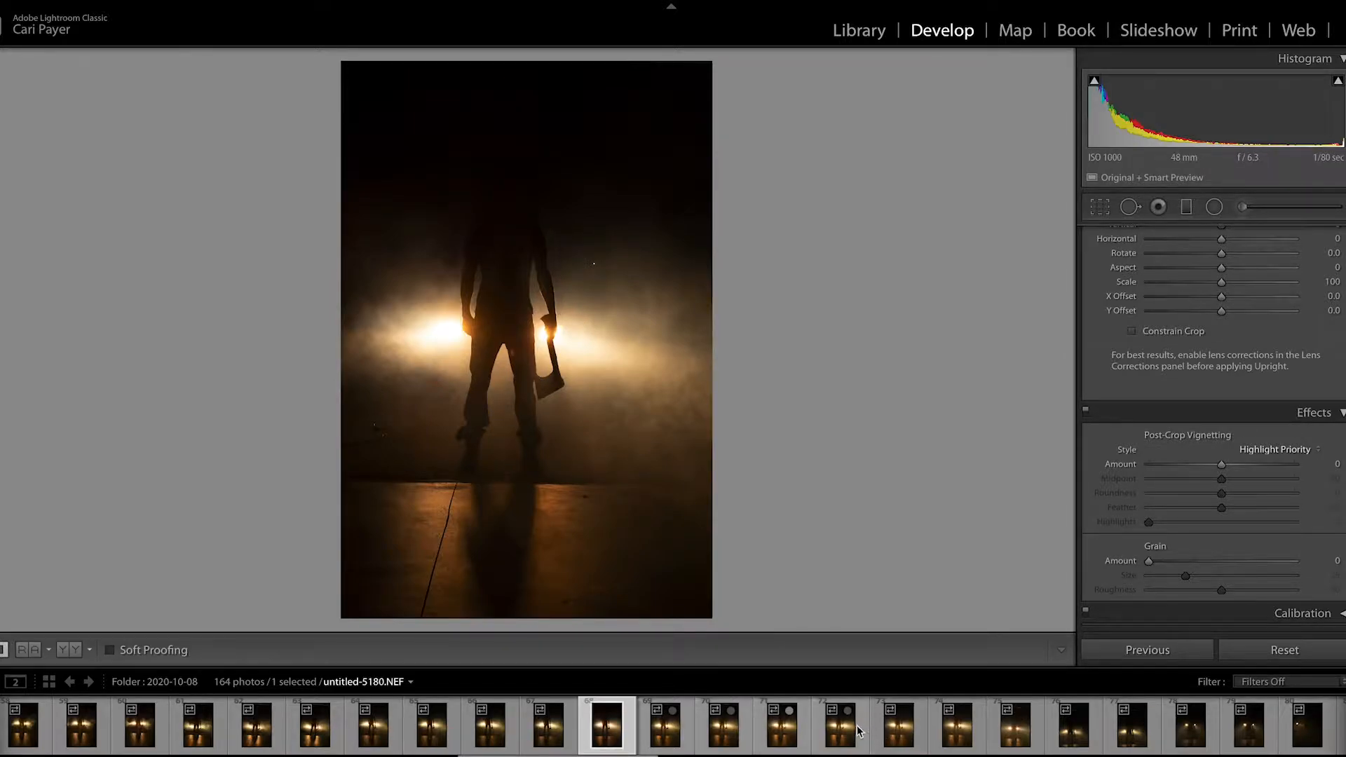
pyautogui.click(834, 744)
pyautogui.scroll(-3, 834, 743)
pyautogui.click(777, 747)
pyautogui.click(699, 751)
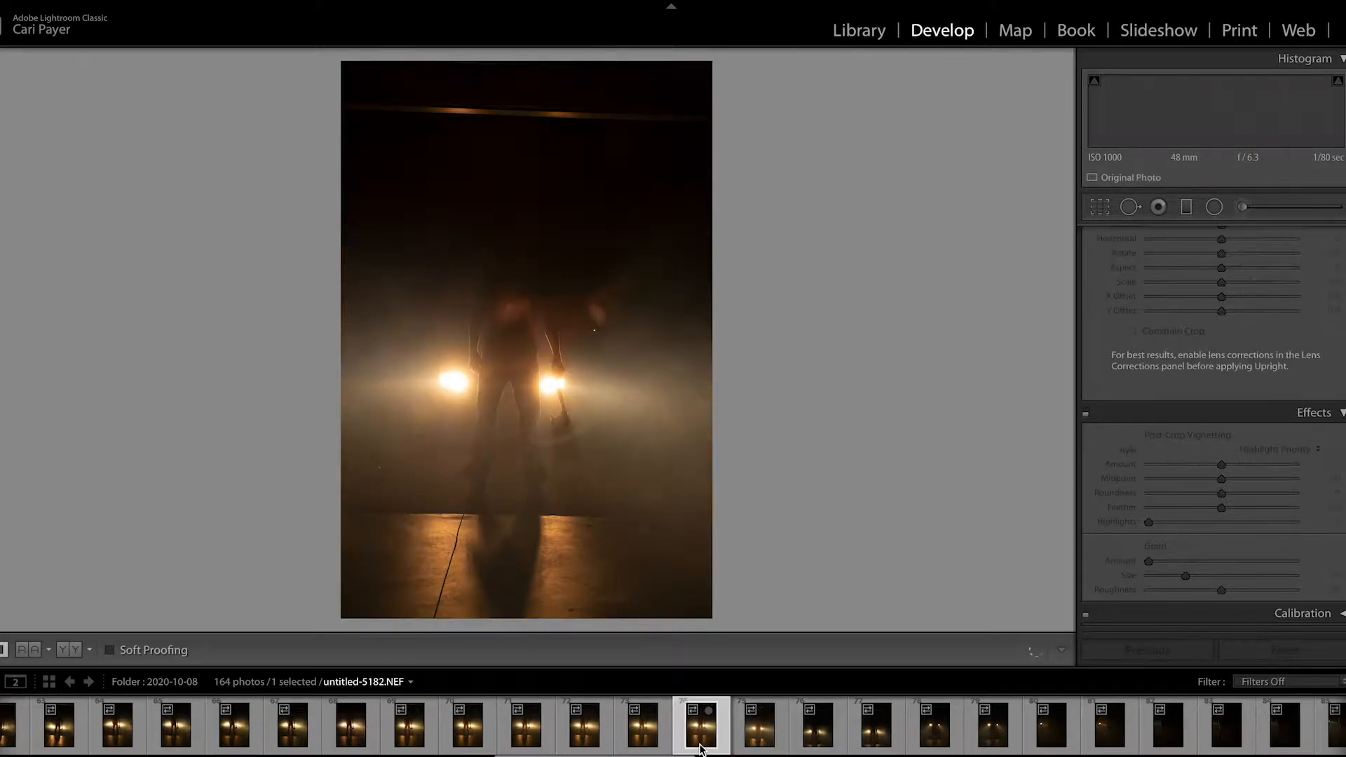
pyautogui.scroll(-10, 700, 750)
pyautogui.scroll(-10, 700, 751)
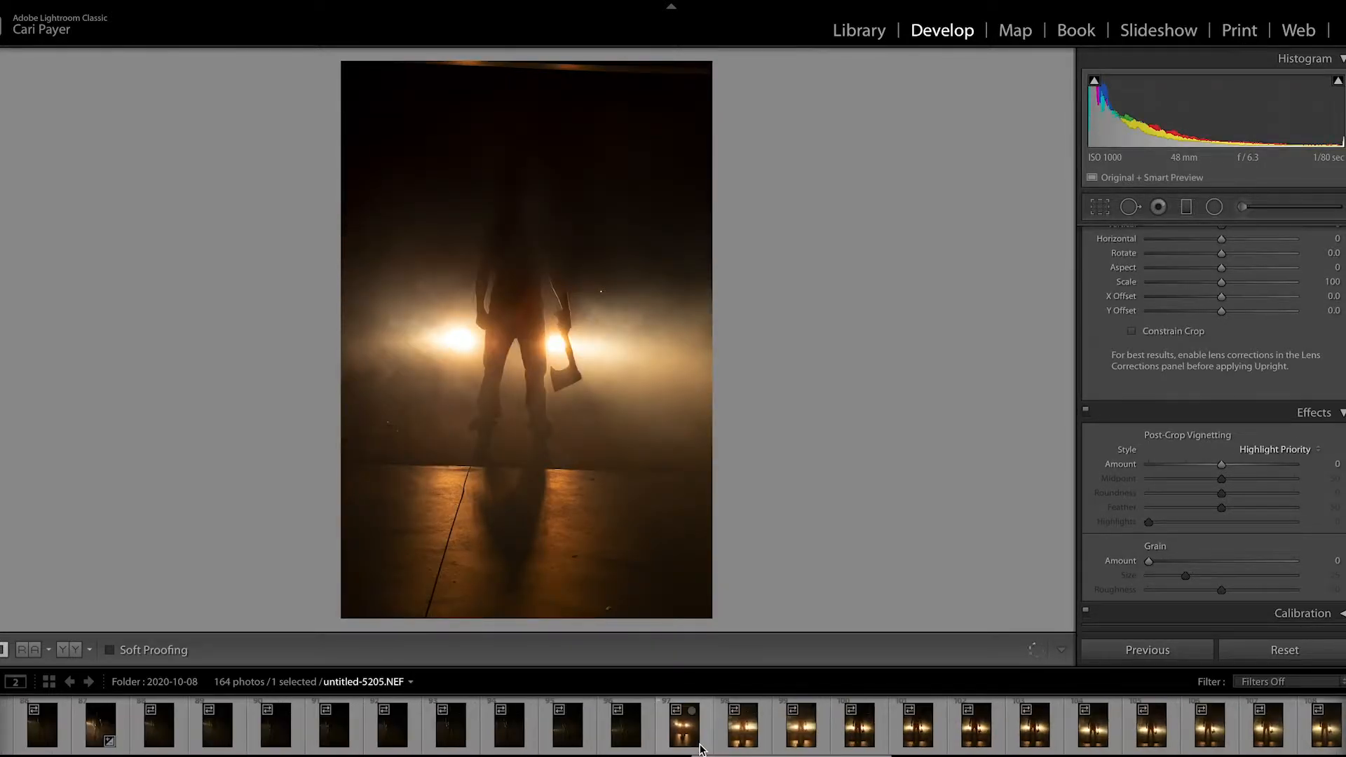
pyautogui.click(749, 744)
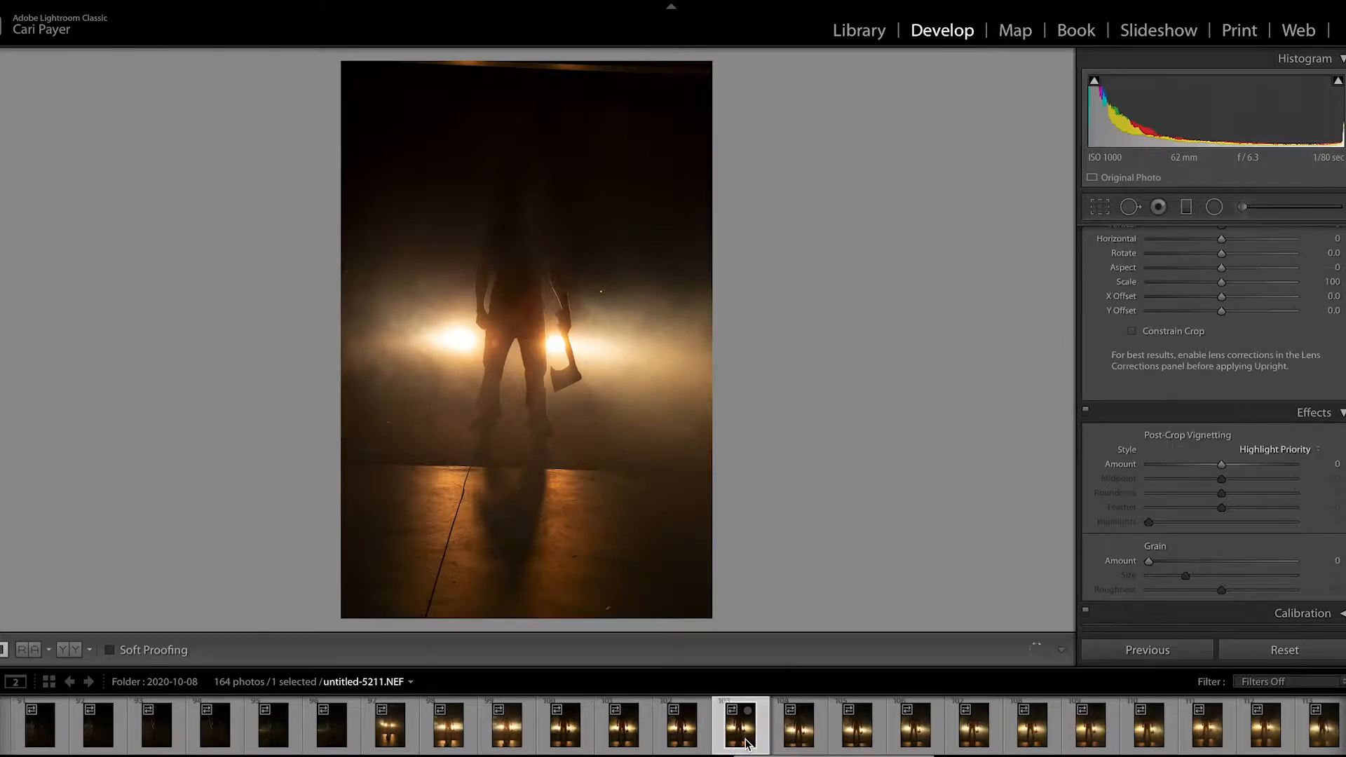
pyautogui.scroll(-2, 747, 744)
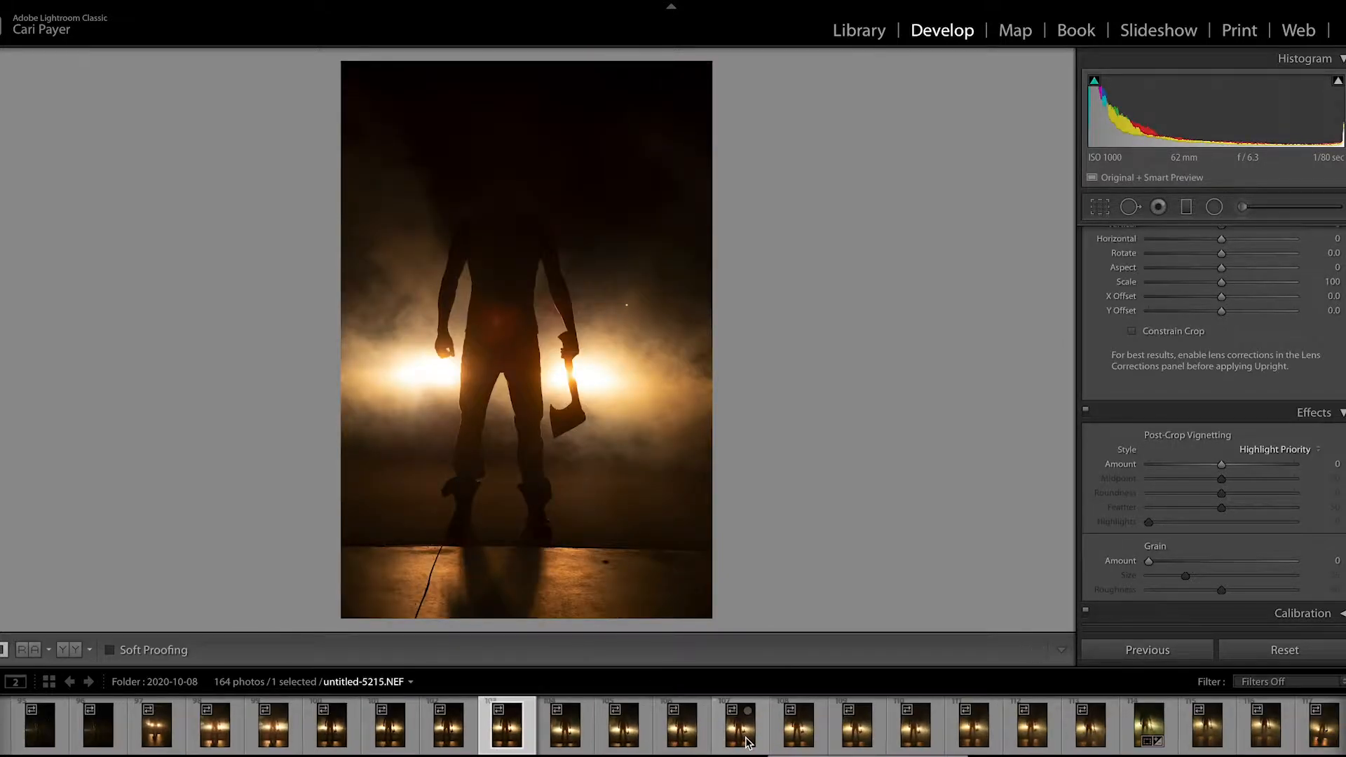
pyautogui.click(748, 744)
pyautogui.scroll(-3, 757, 740)
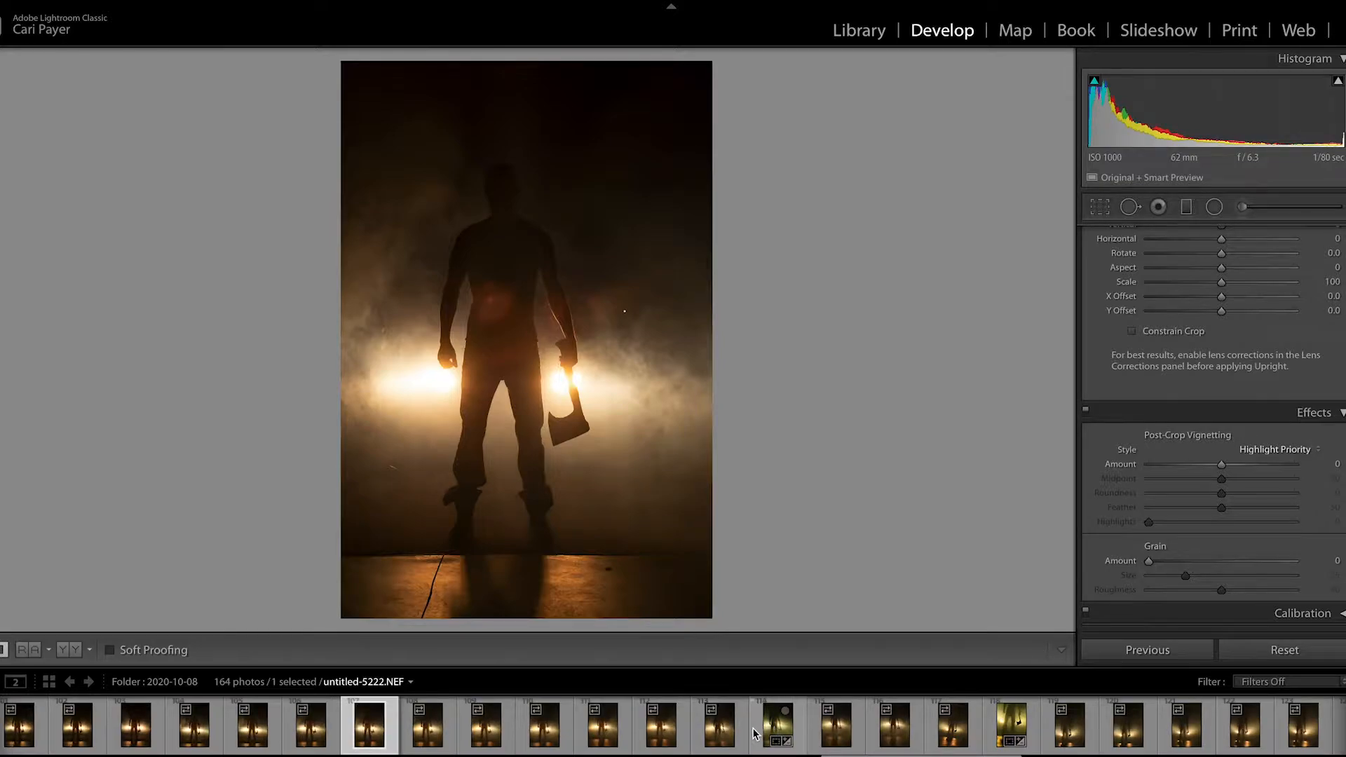
pyautogui.click(765, 735)
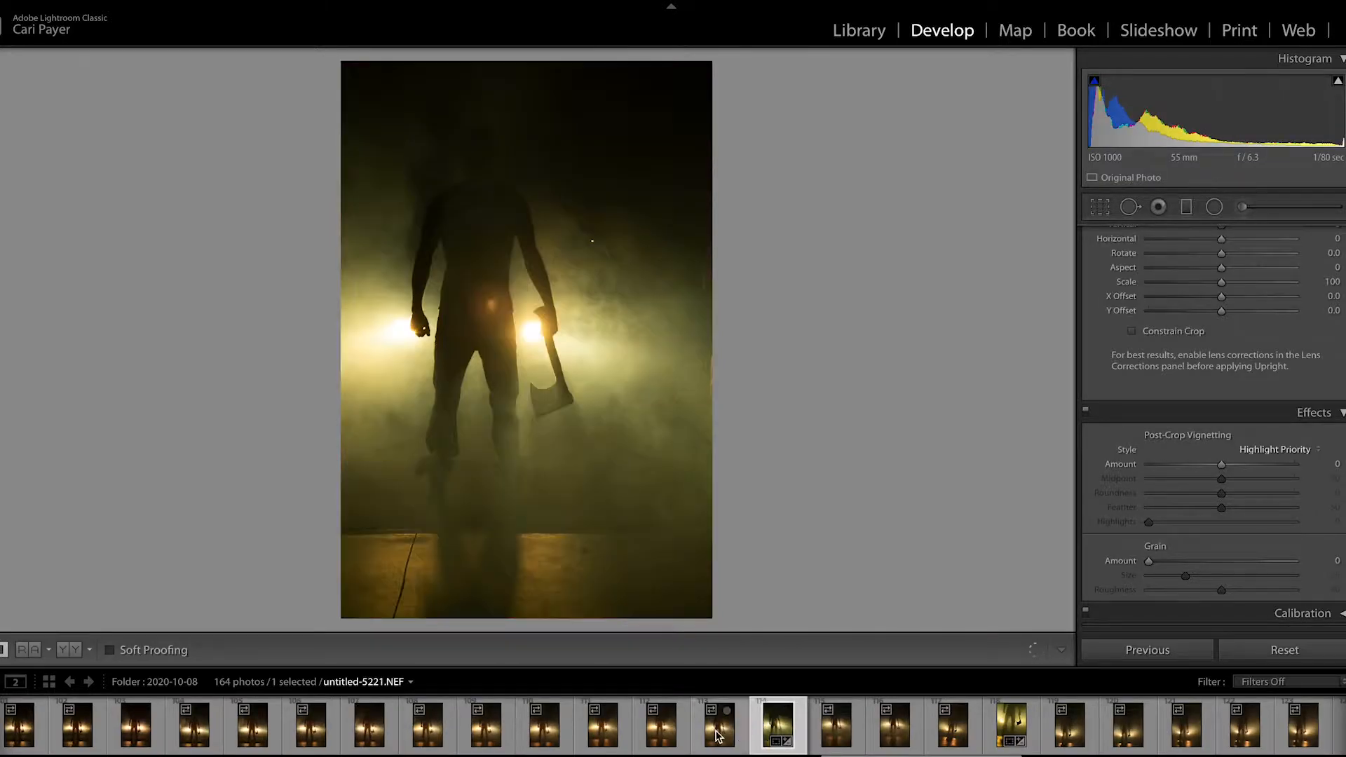
pyautogui.click(716, 736)
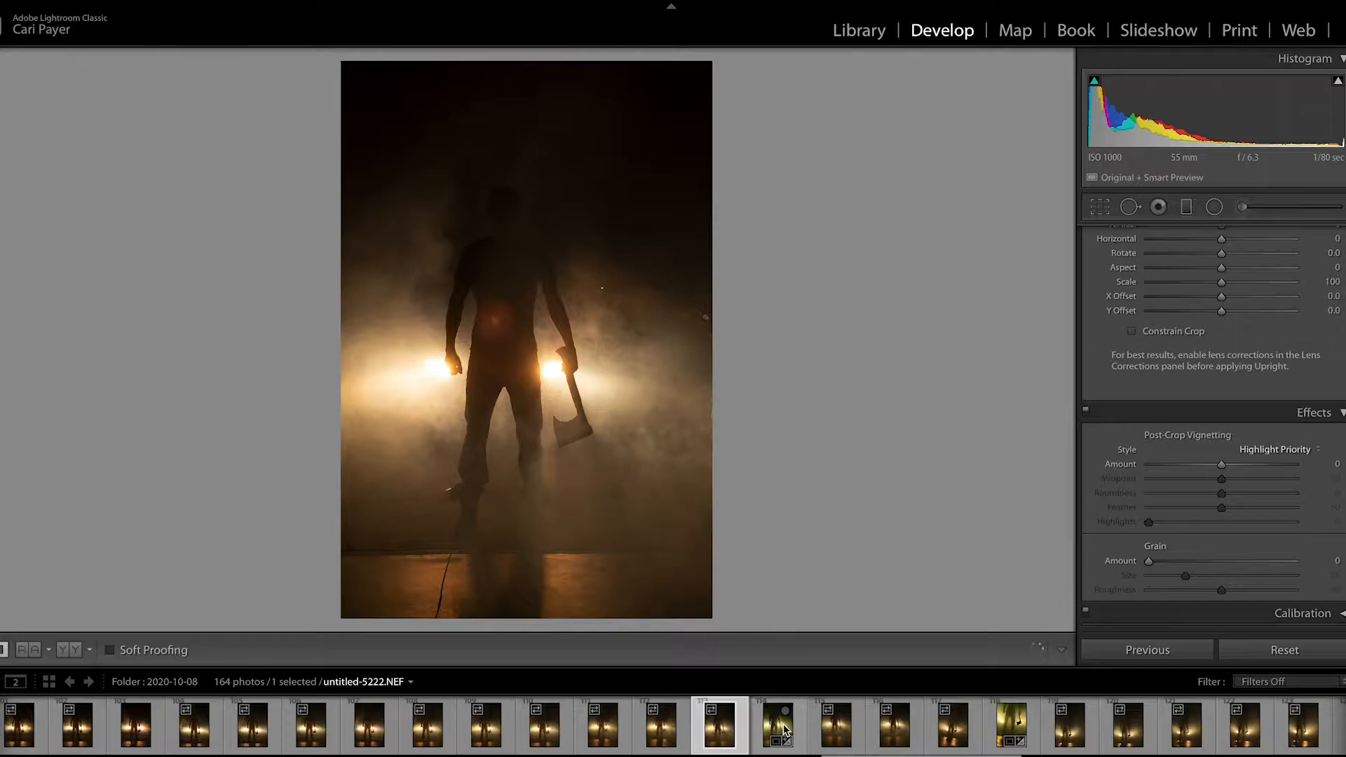
# - Create a virtual copy of the green-toned edited photo of the man holding an axe
pyautogui.click(799, 723)
pyautogui.rightClick(771, 728)
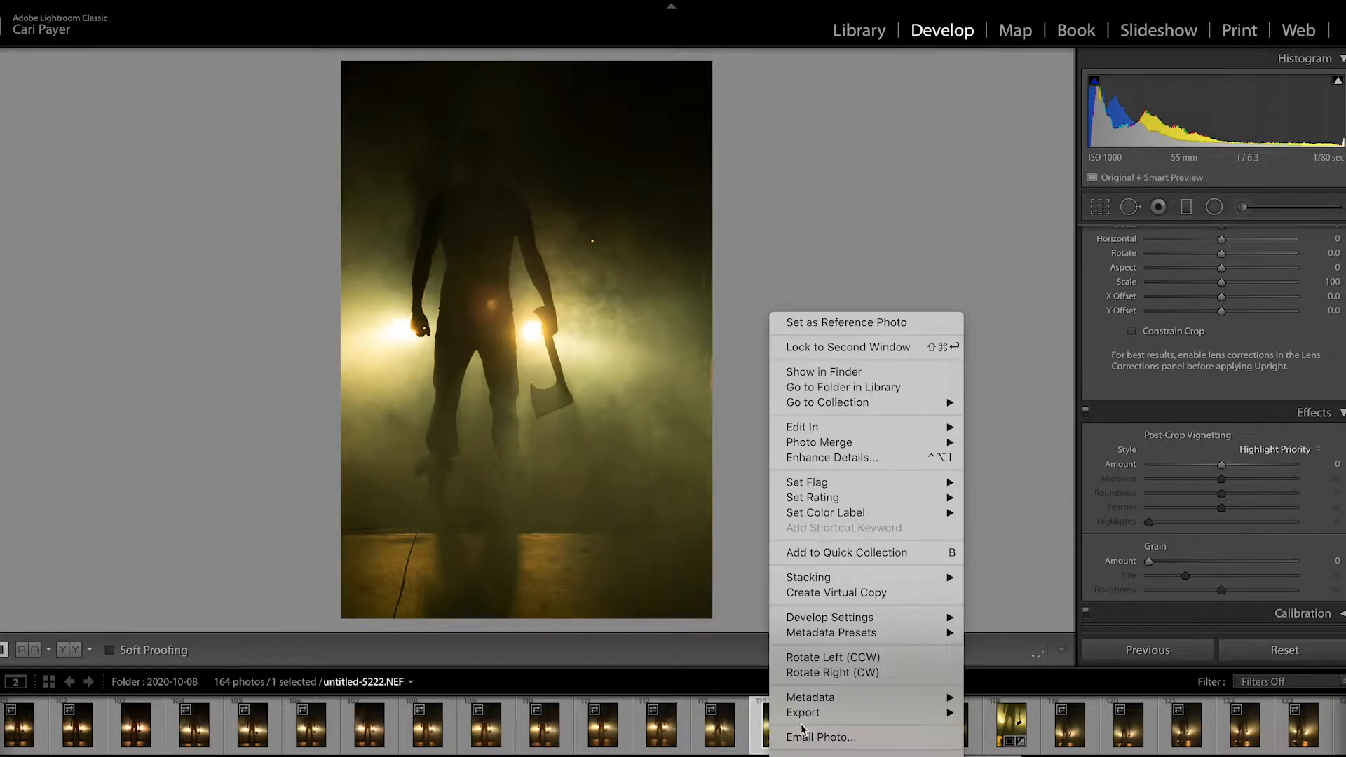
pyautogui.click(899, 596)
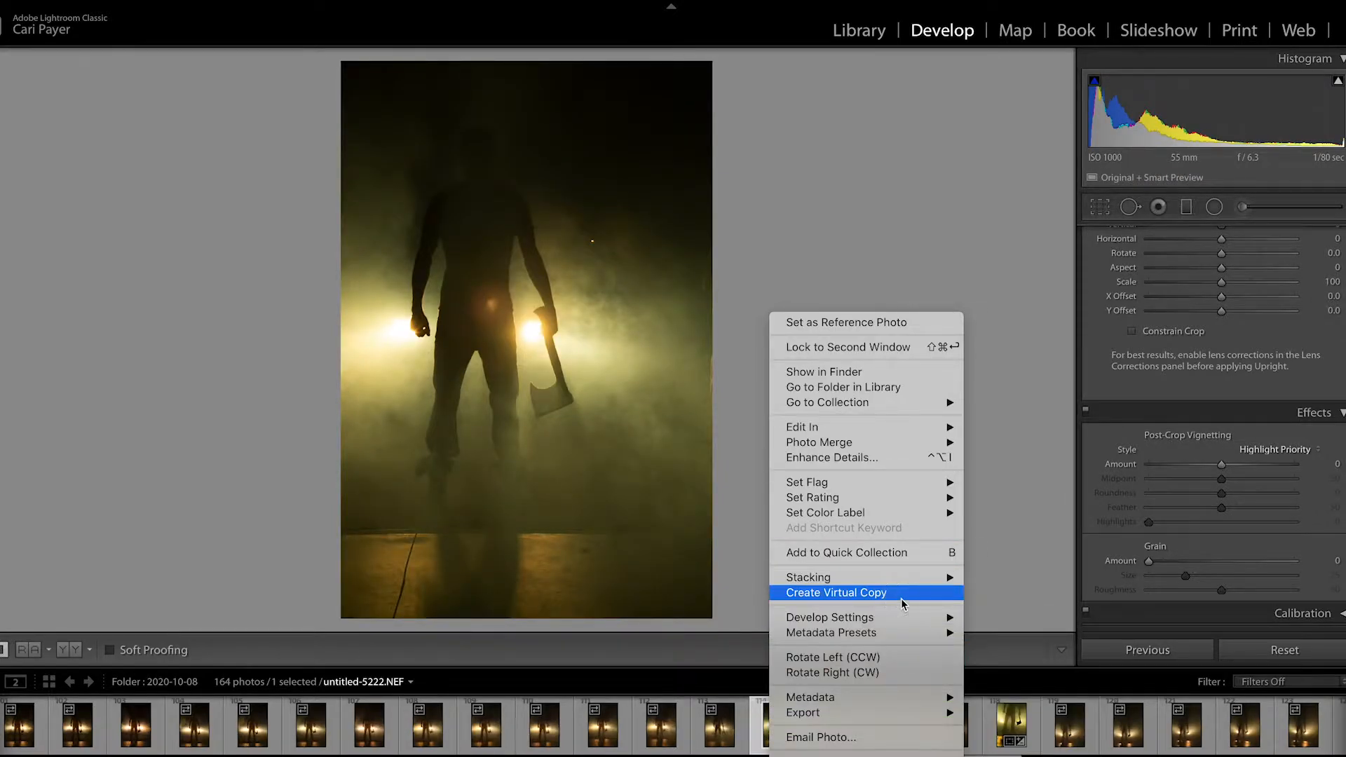
# - Reset the new virtual copy's develop settings and rate it 3 stars
pyautogui.click(1281, 651)
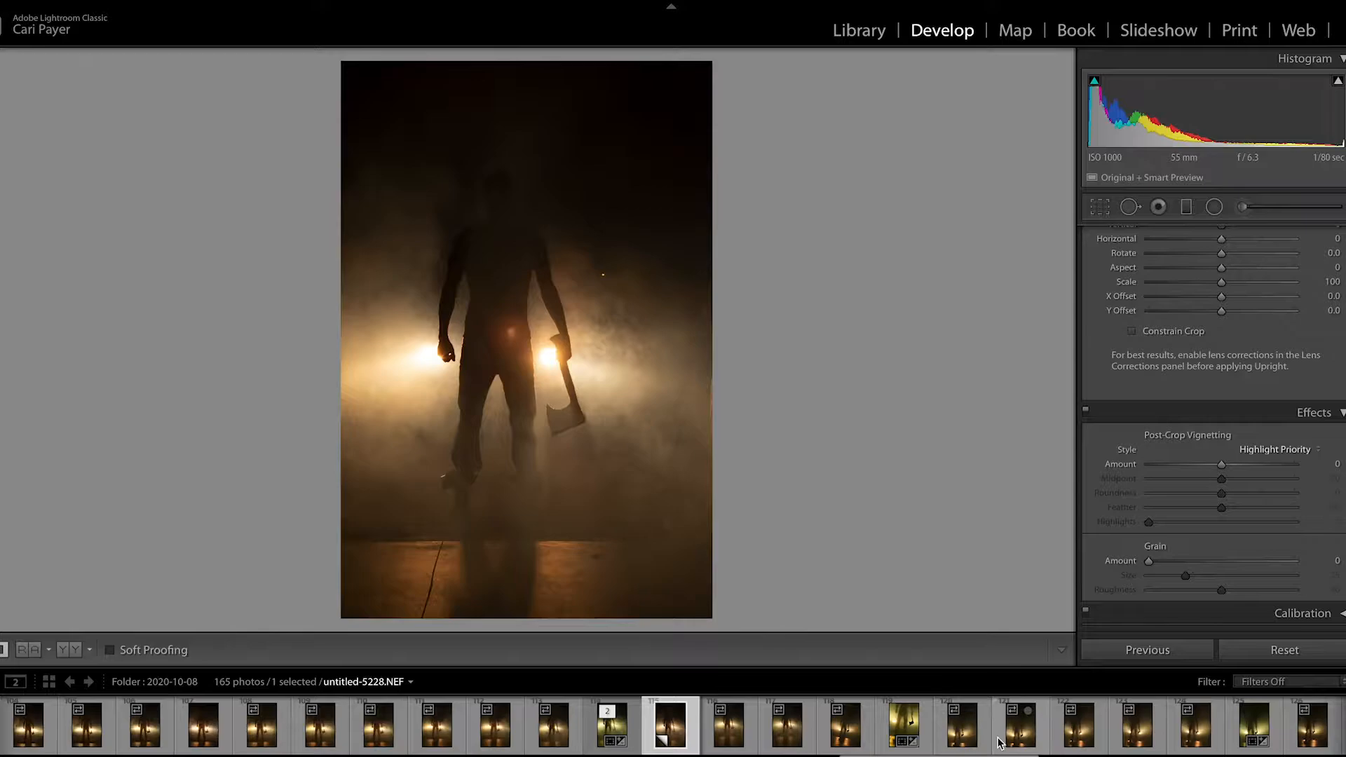
pyautogui.press('3')
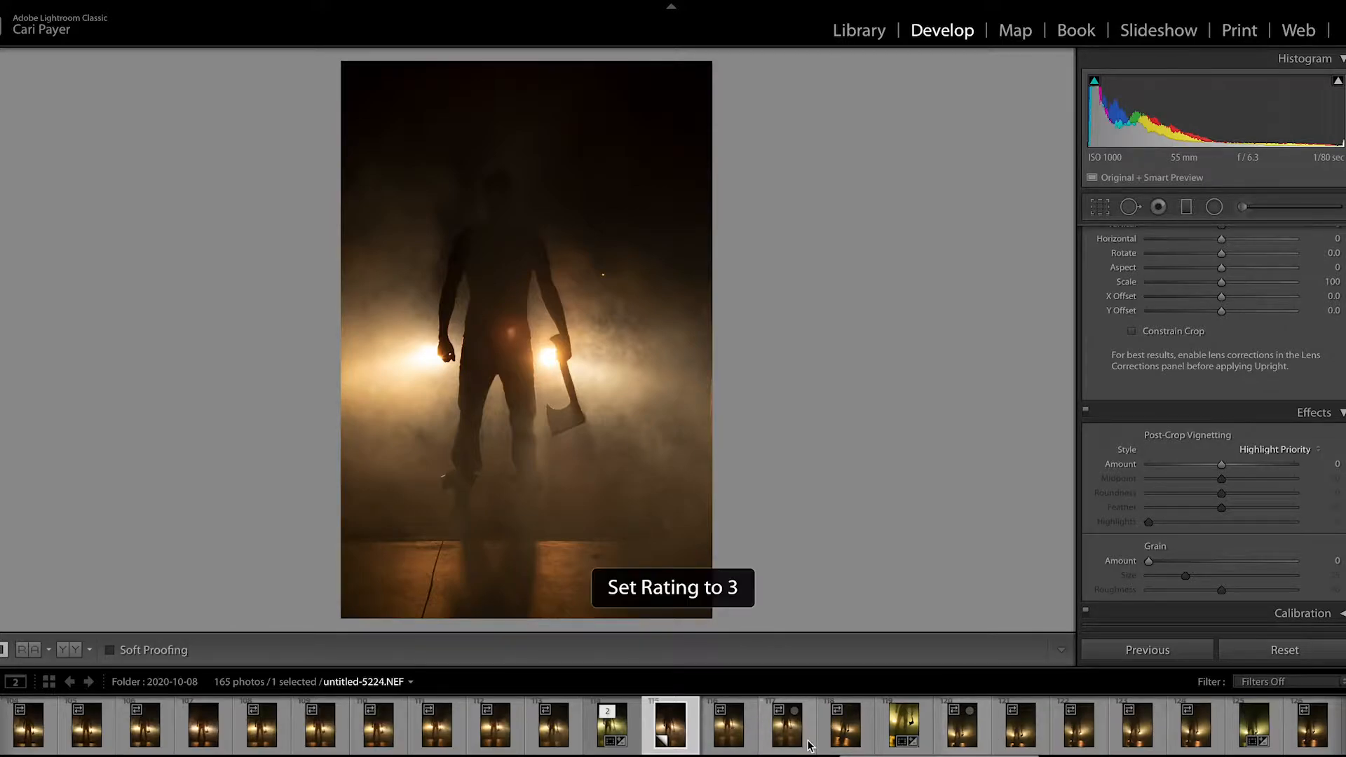
# - Create a virtual copy of untitled-5258.NEF / Copy 2 and reset the new copy's develop settings
pyautogui.scroll(-5, 929, 736)
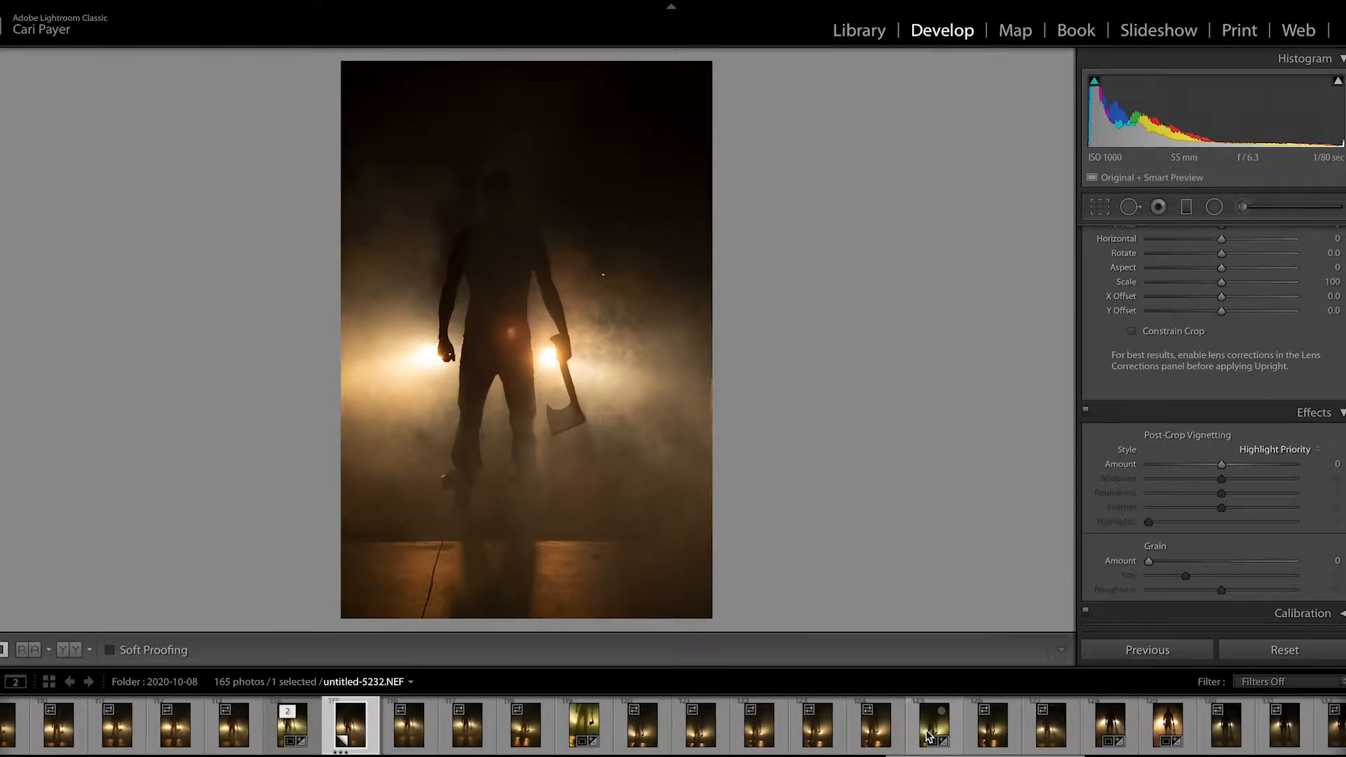
pyautogui.click(962, 732)
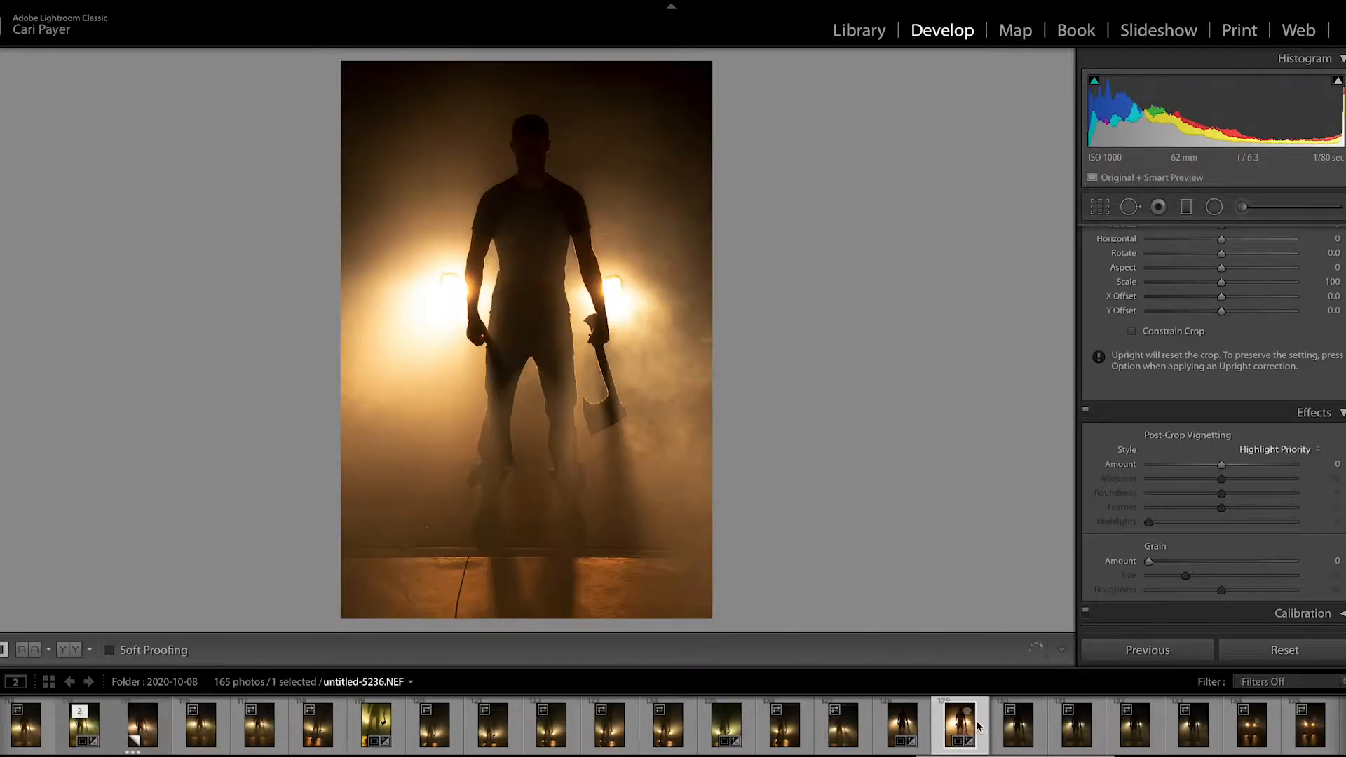
pyautogui.scroll(-10, 1054, 718)
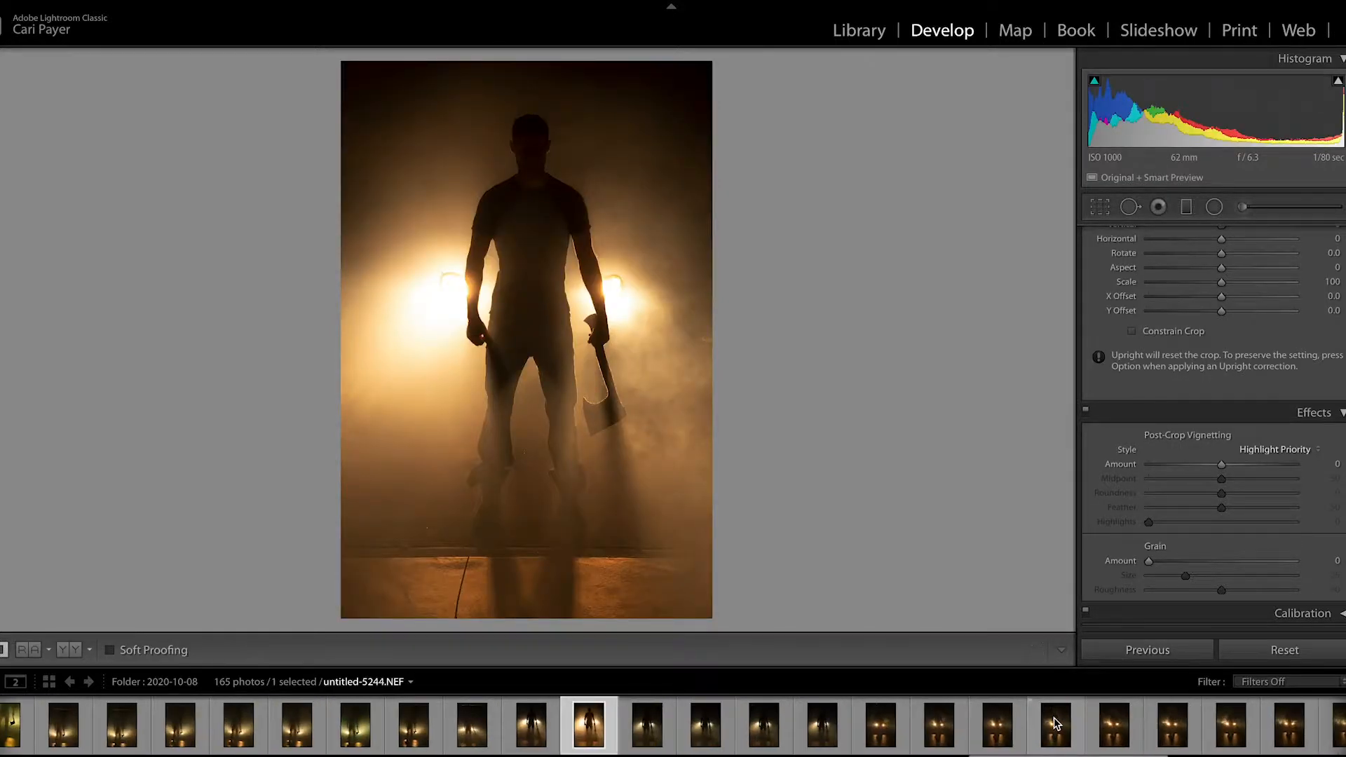
pyautogui.scroll(-4, 1054, 717)
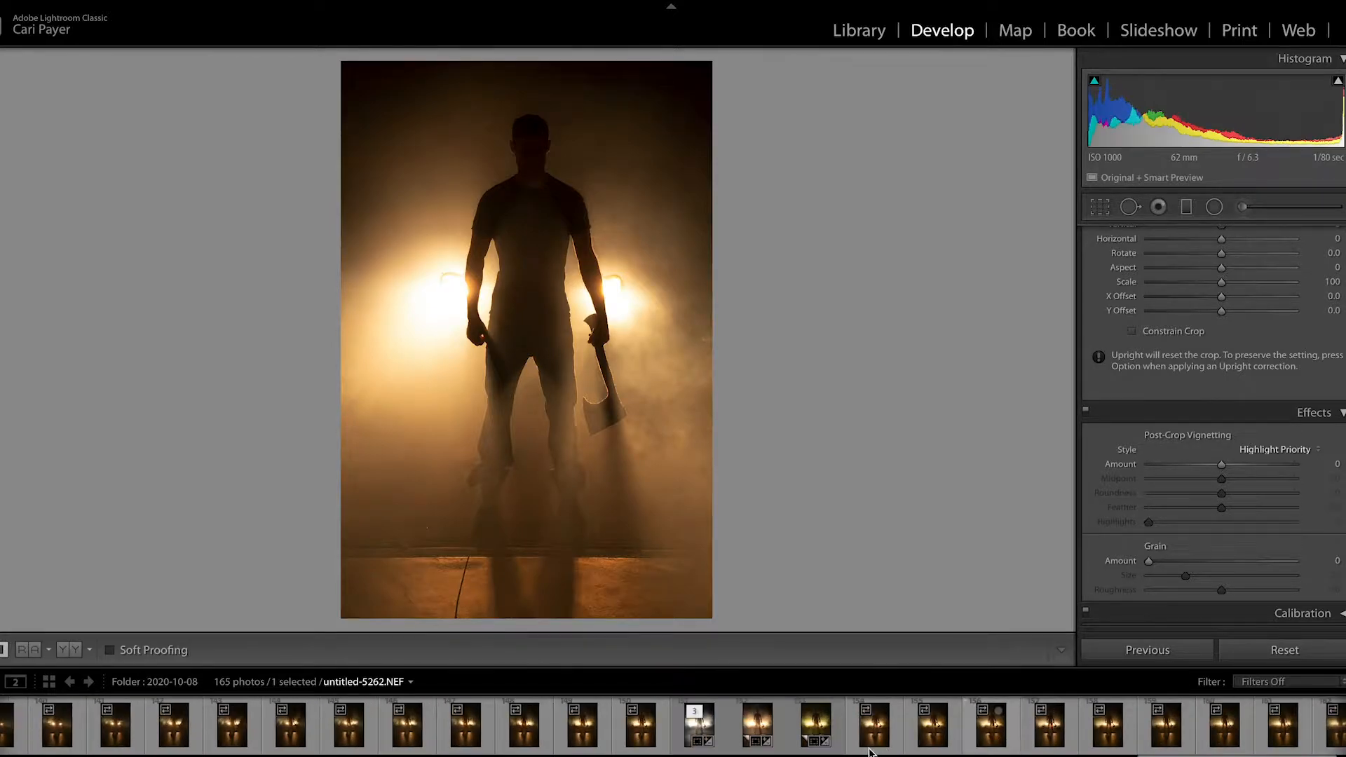
pyautogui.click(843, 721)
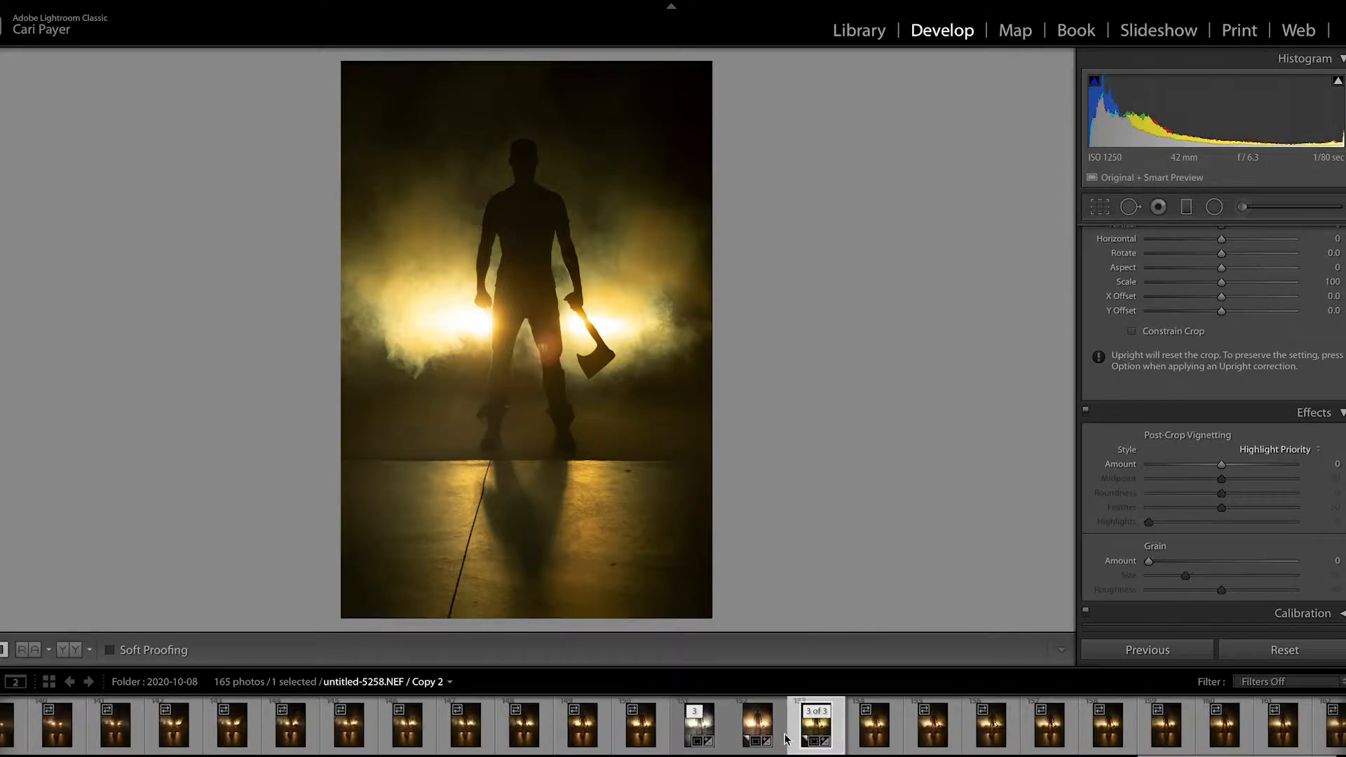
pyautogui.rightClick(836, 722)
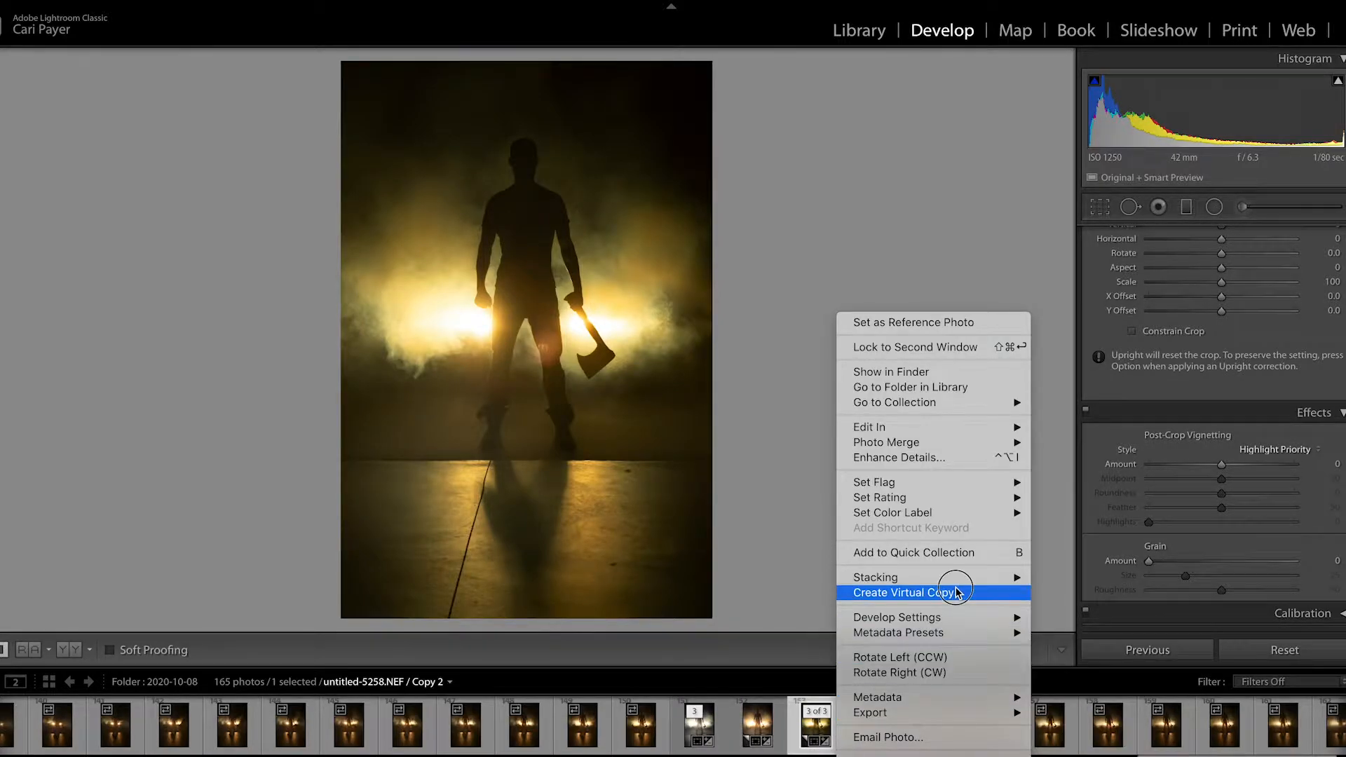
pyautogui.click(877, 593)
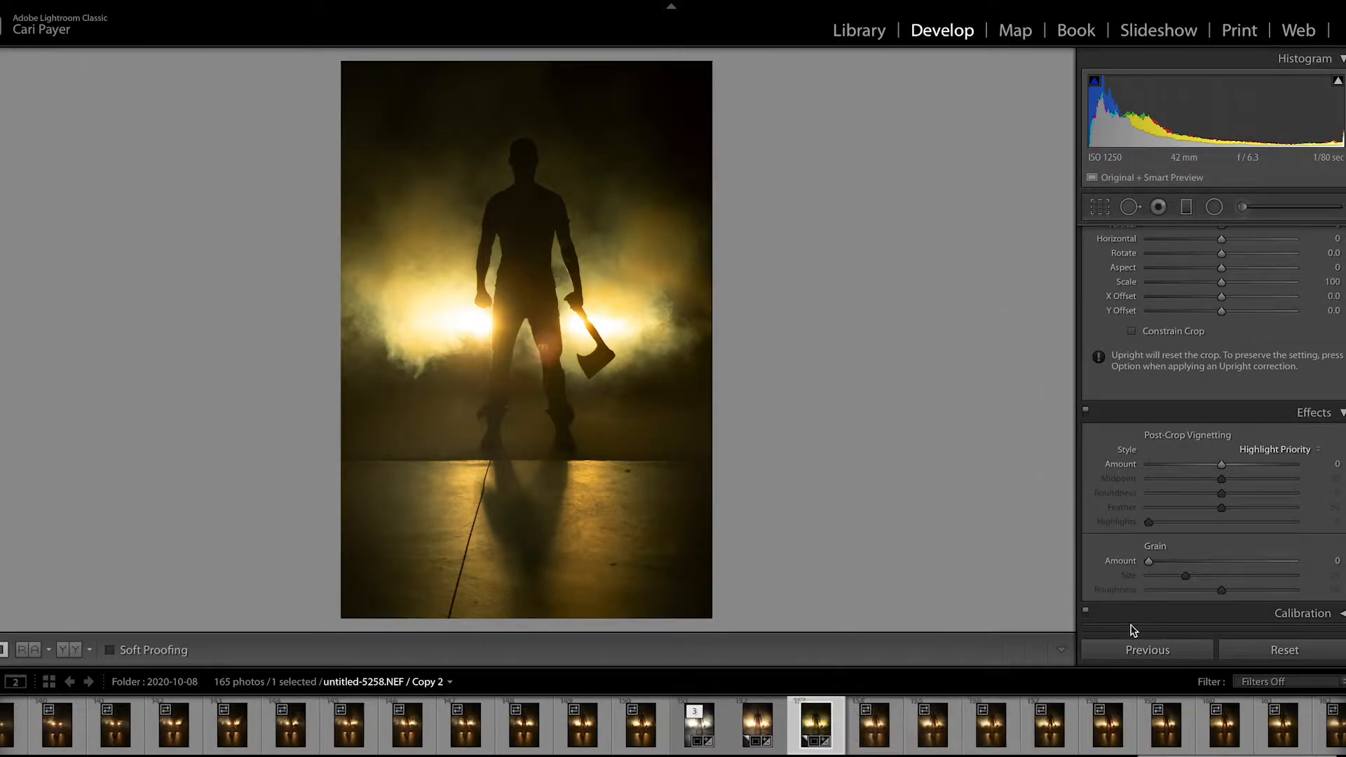
pyautogui.click(1271, 658)
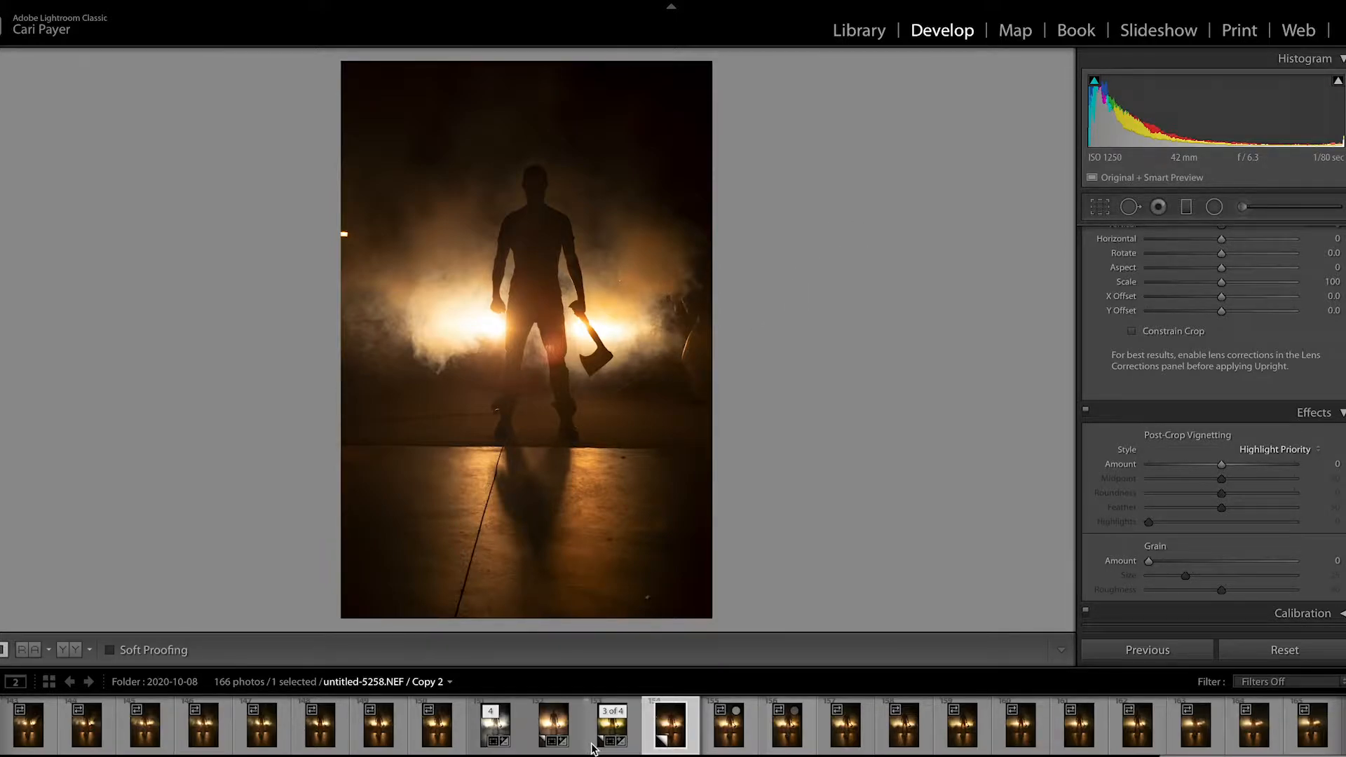
# - View the black-and-white-looking edit of untitled-5258.NEF for comparison, and set the white balance of Copy 3 to Auto
pyautogui.click(519, 746)
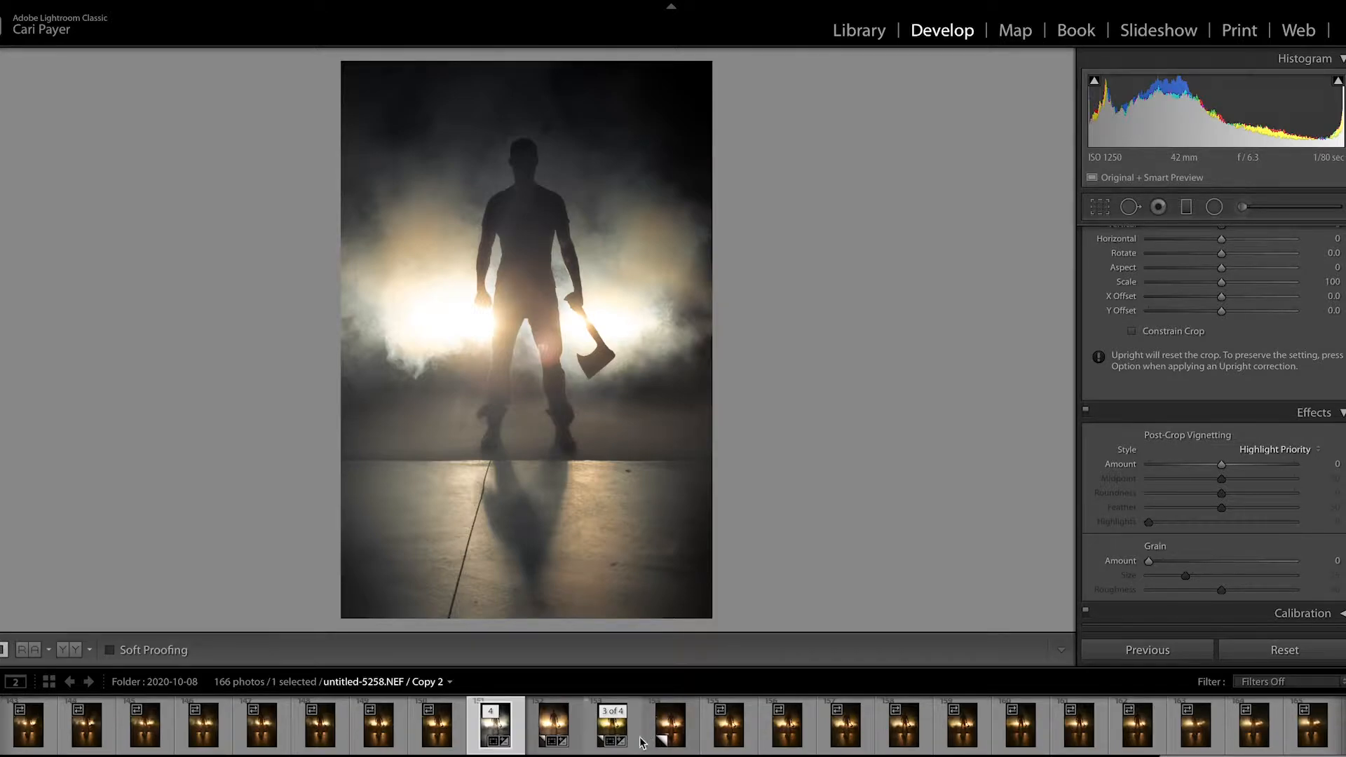
pyautogui.click(664, 733)
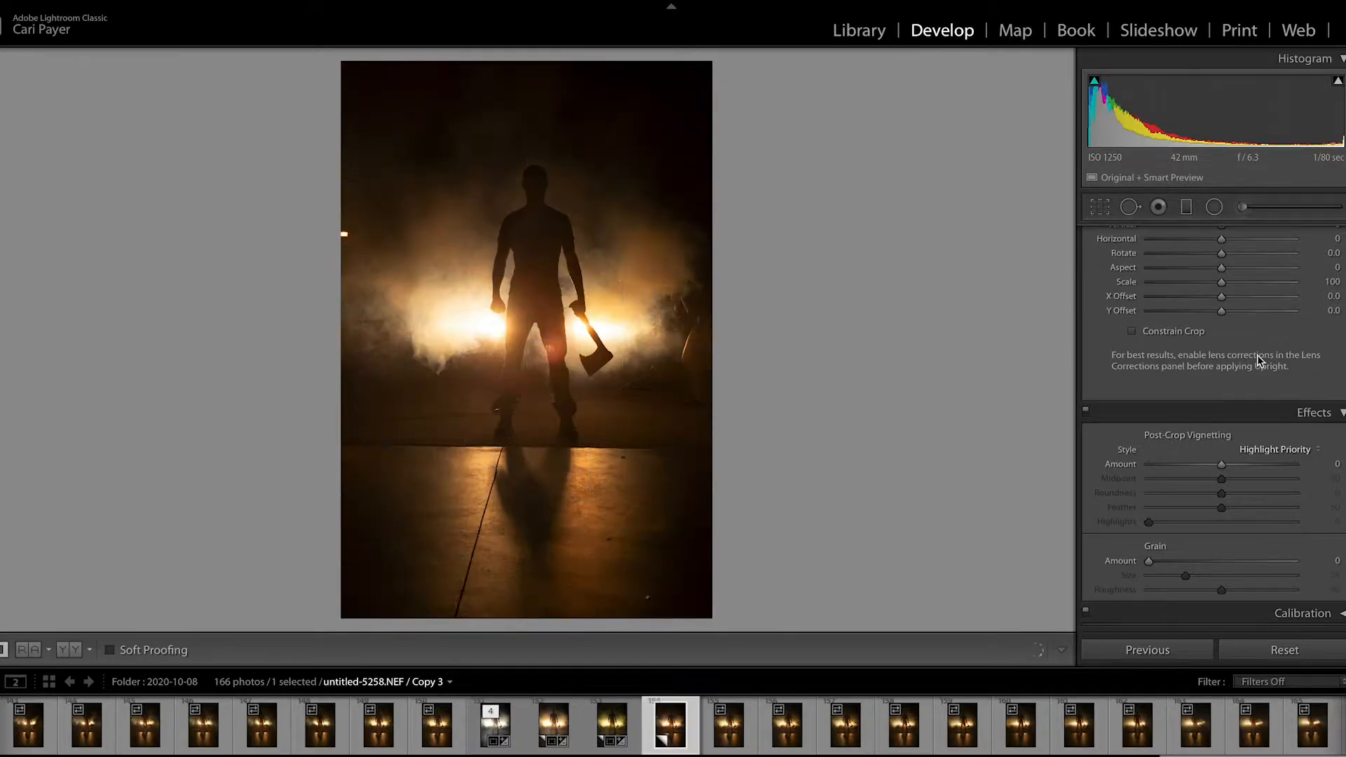
pyautogui.scroll(2, 1106, 326)
pyautogui.scroll(15, 1105, 324)
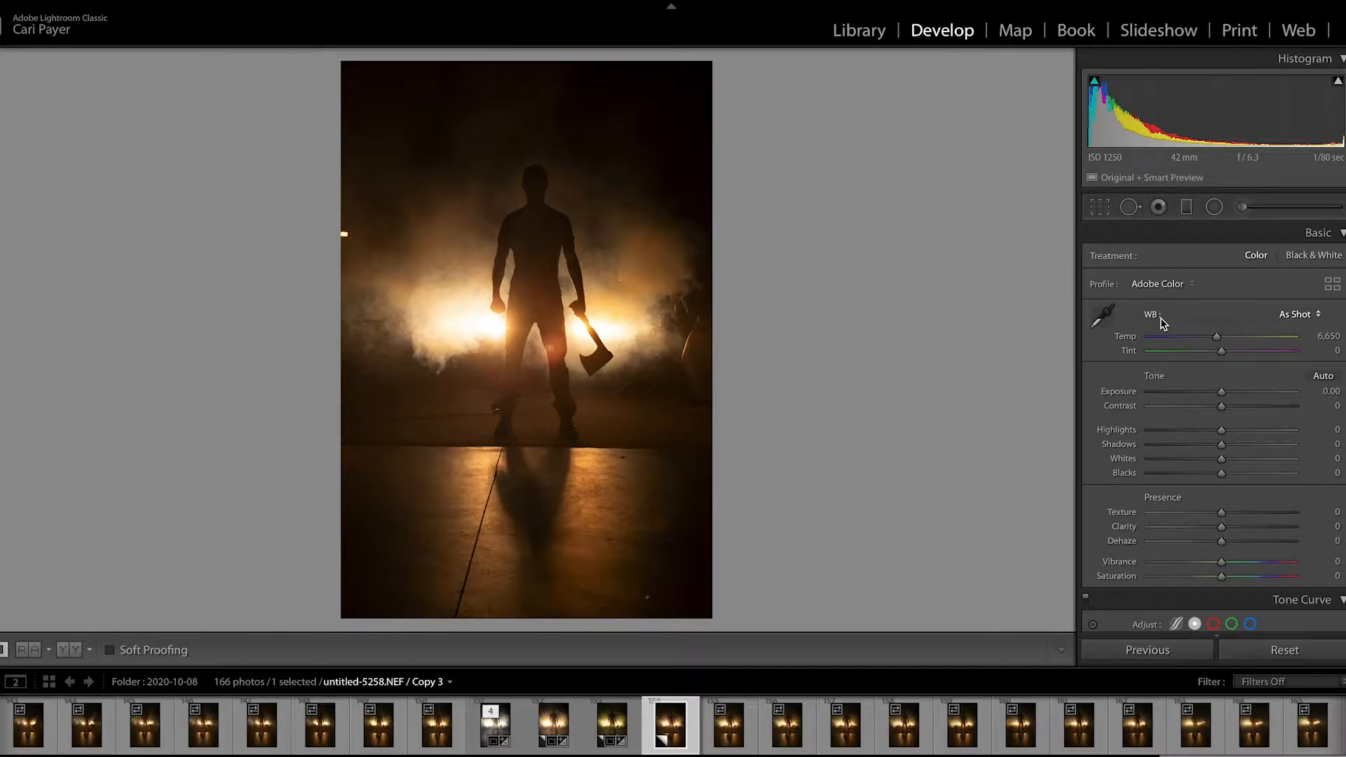
pyautogui.click(1308, 317)
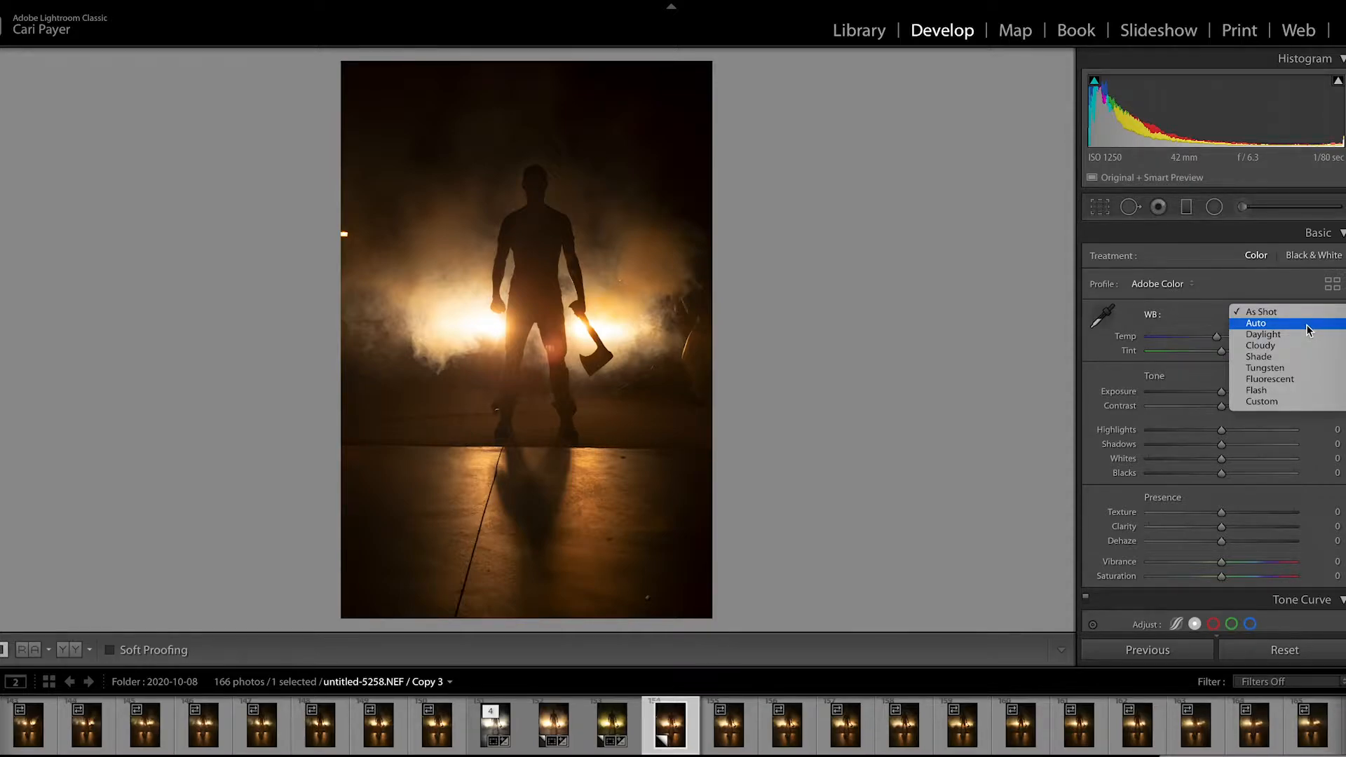
pyautogui.click(1309, 323)
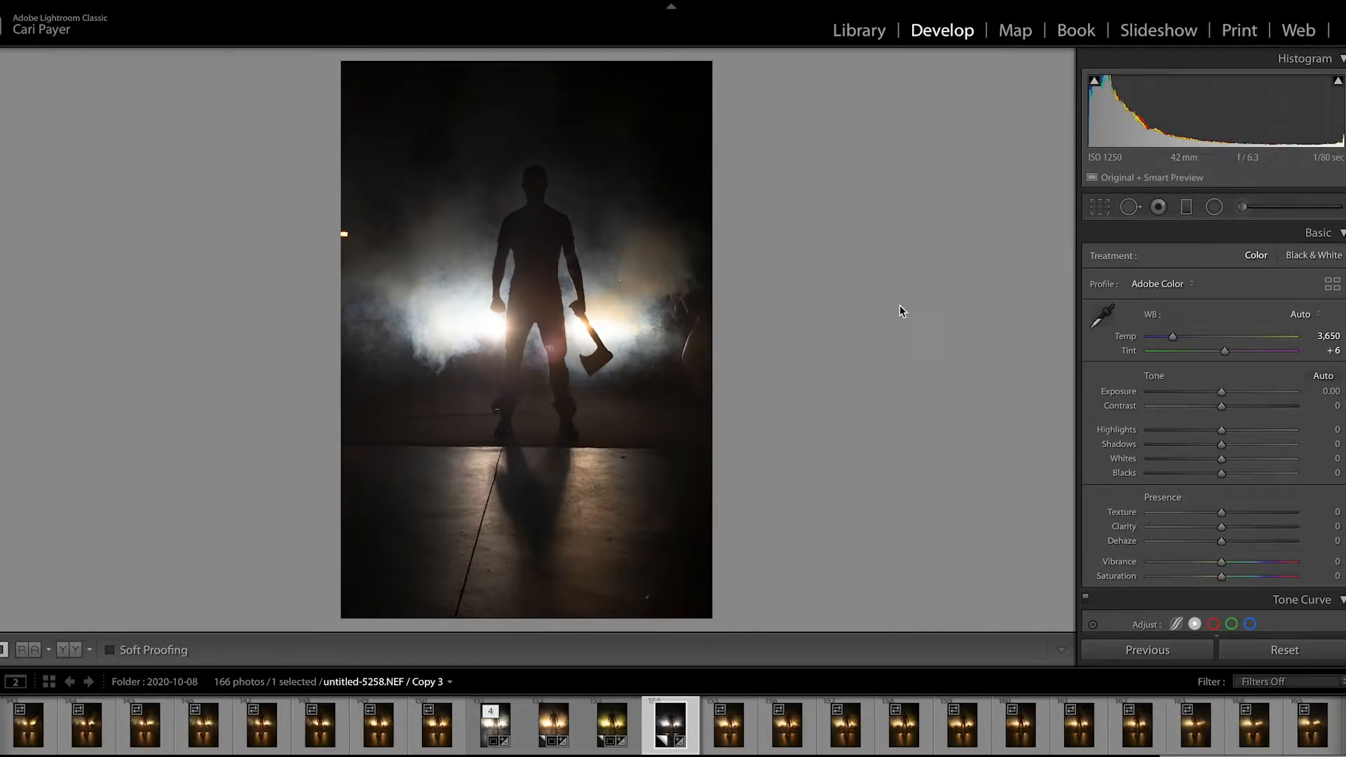
# - Crop Copy 3 tighter around the standing figure at the original aspect ratio
pyautogui.click(1101, 208)
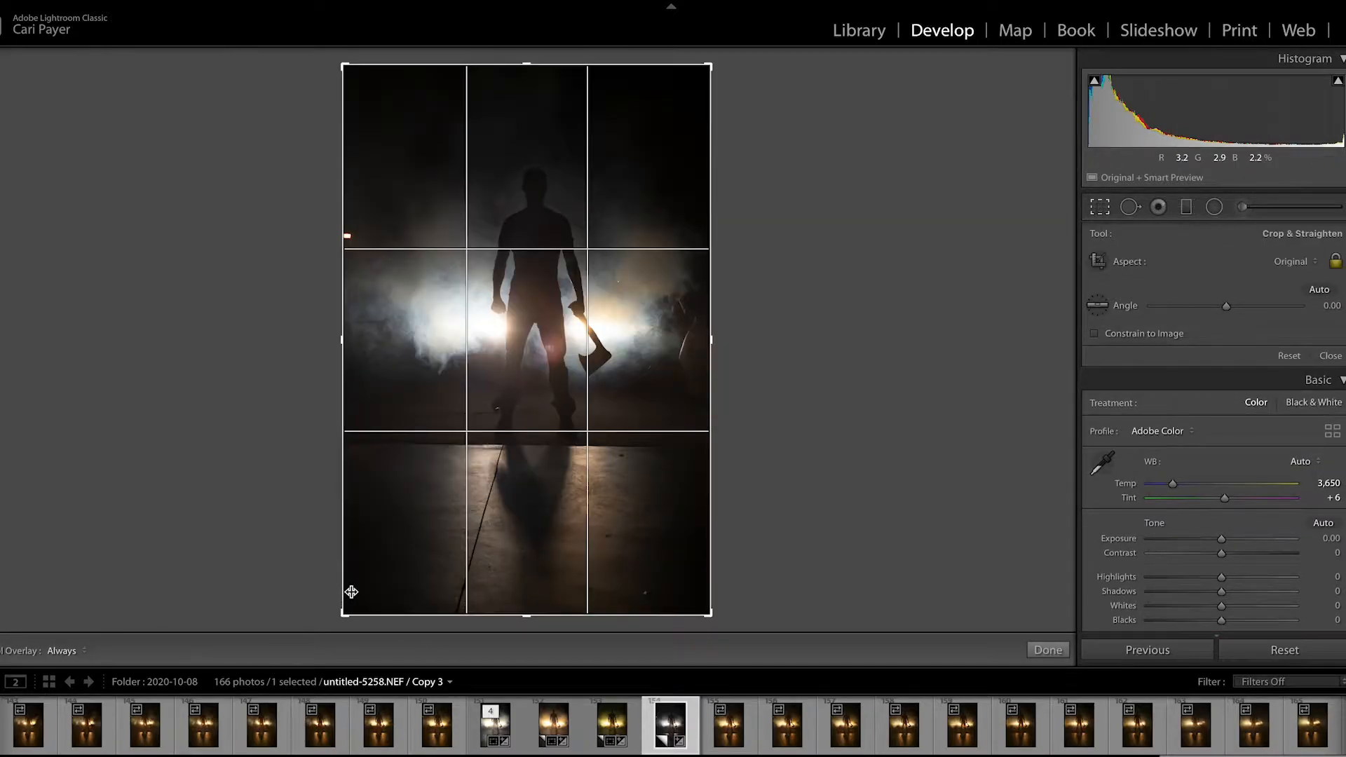
pyautogui.moveTo(341, 617); pyautogui.dragTo(353, 582)
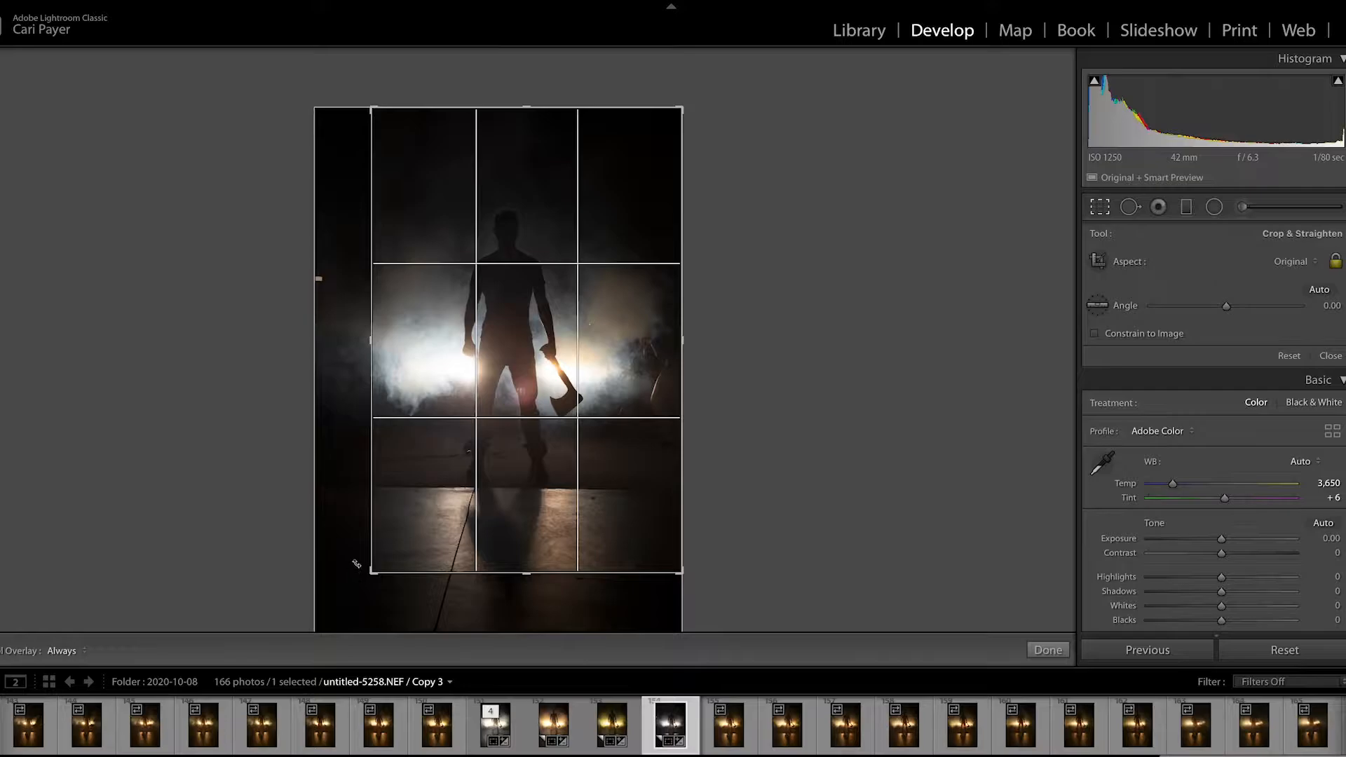
pyautogui.moveTo(475, 451)
pyautogui.mouseDown()
pyautogui.moveTo(507, 453)
pyautogui.moveTo(496, 451)
pyautogui.mouseUp()
pyautogui.moveTo(517, 105); pyautogui.dragTo(526, 132)
pyautogui.moveTo(535, 202); pyautogui.dragTo(533, 202)
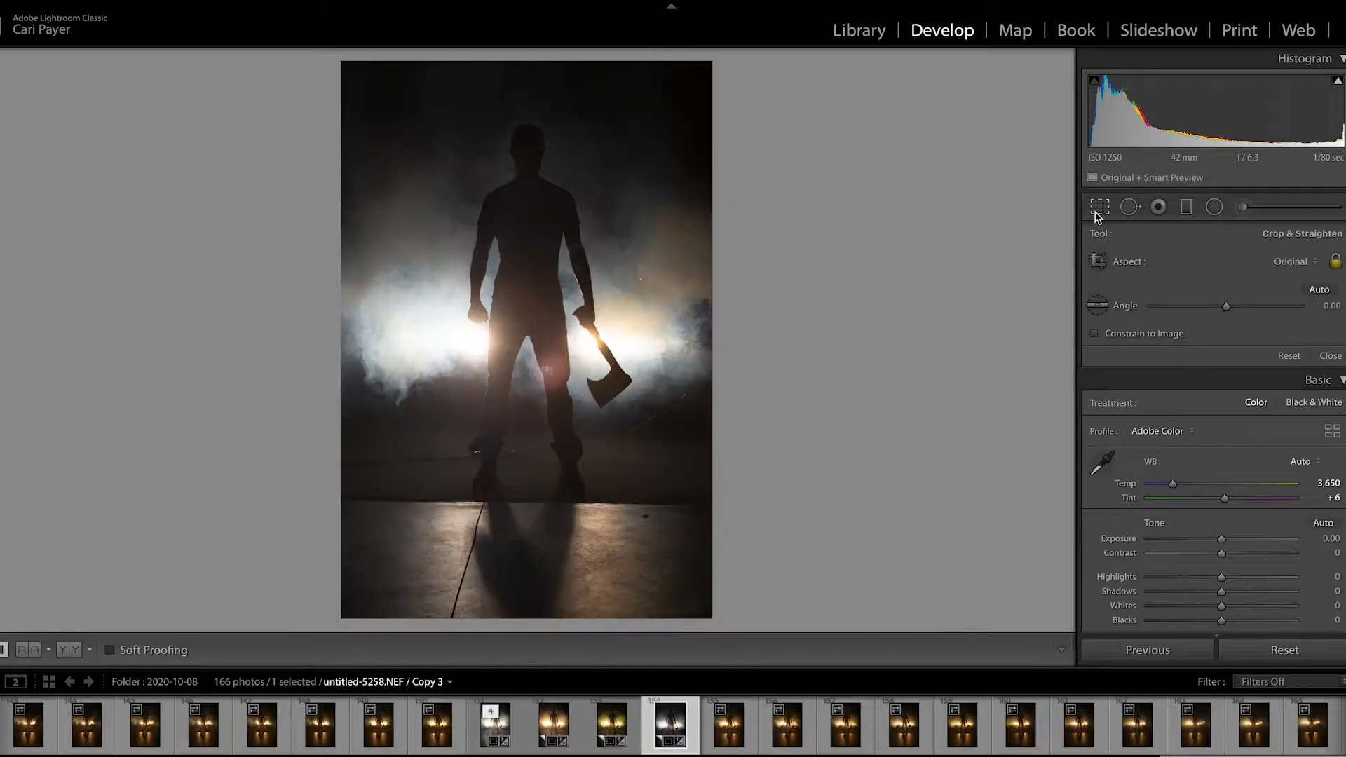
pyautogui.click(1099, 212)
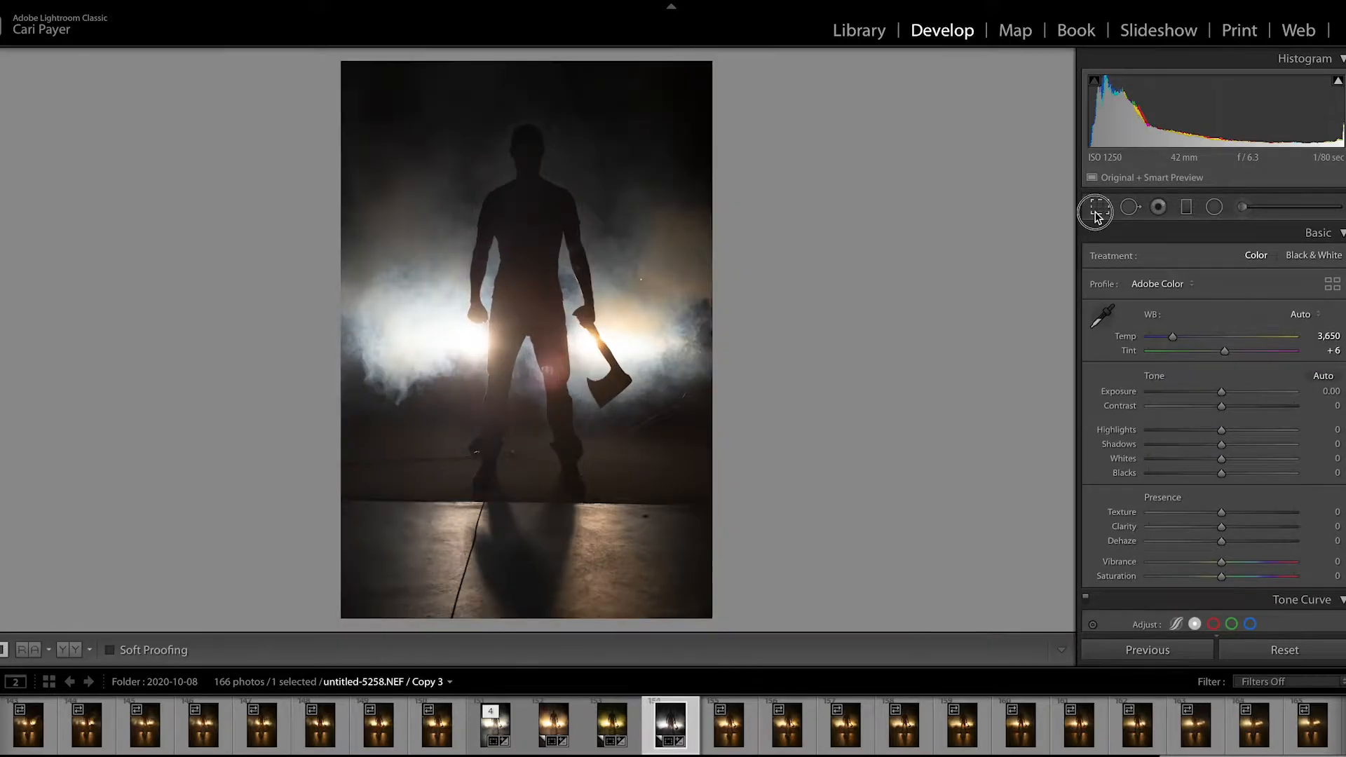
# - Try automatic straightening on the cropped photo, and reset the crop and angle
pyautogui.click(1099, 213)
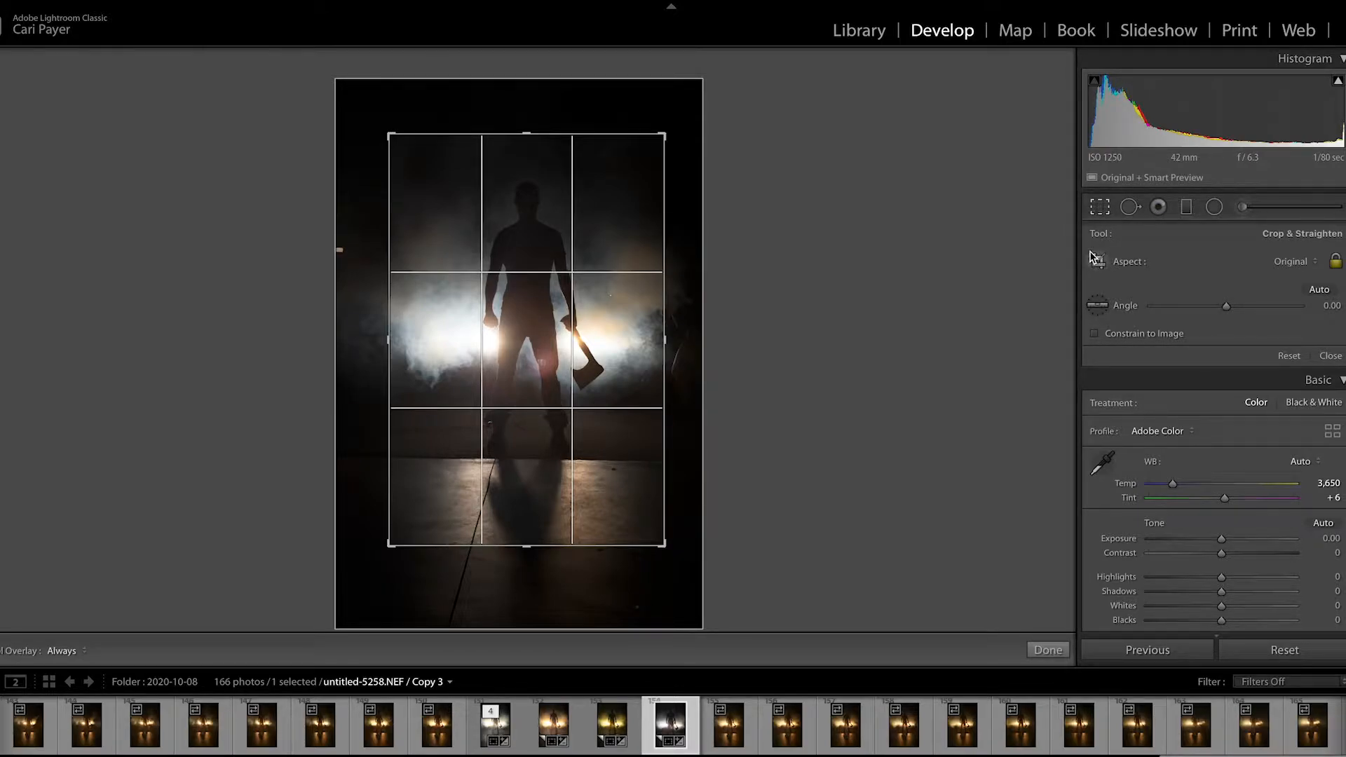
pyautogui.click(1326, 291)
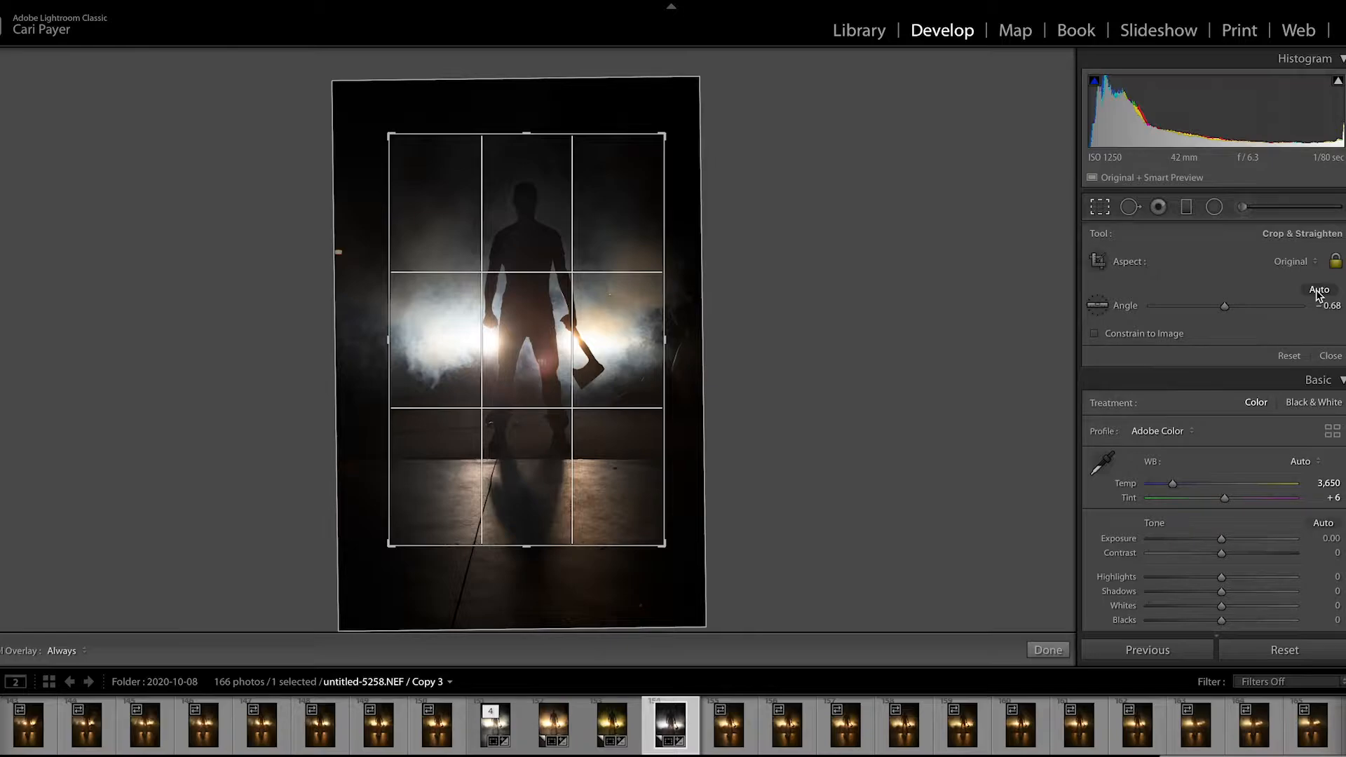
pyautogui.click(1293, 356)
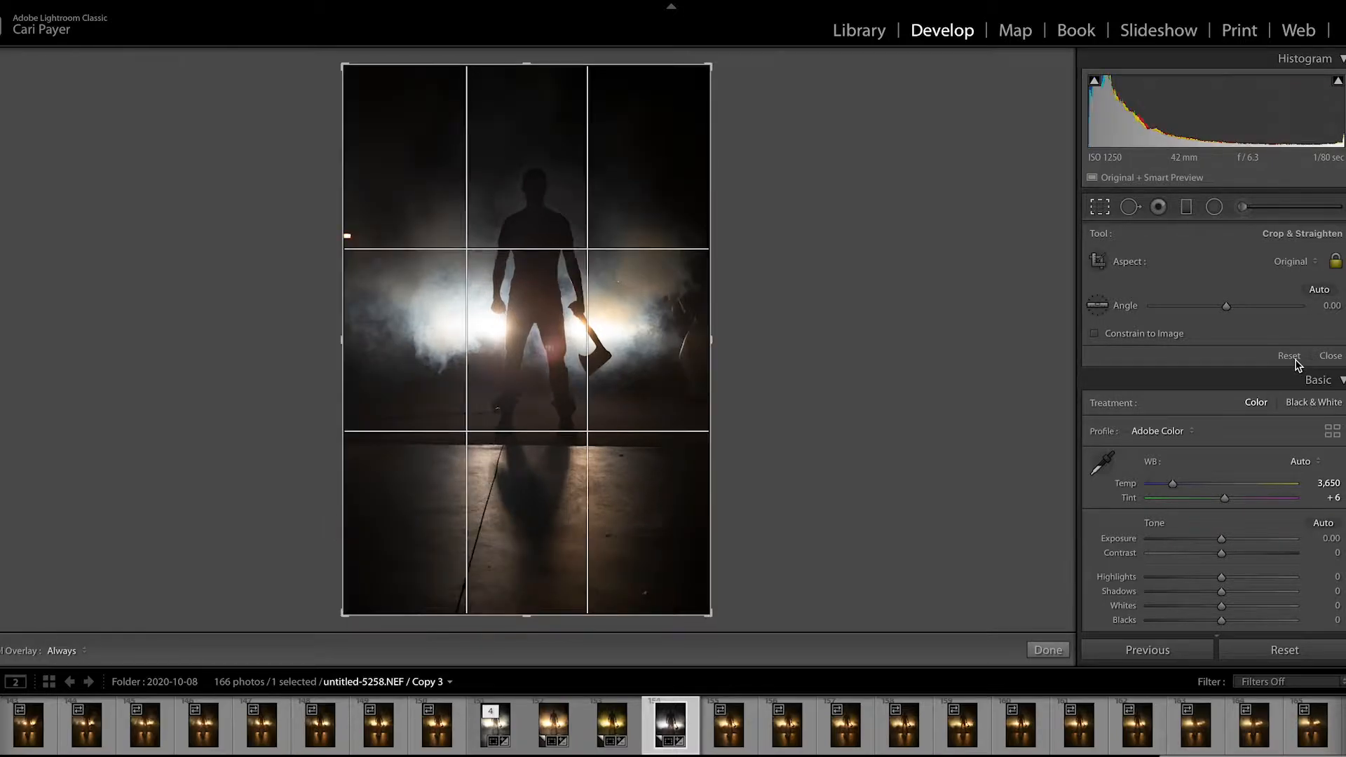
# - Straighten the photo automatically, crop it tighter around the standing figure at the original aspect ratio, and apply the crop
pyautogui.click(1319, 291)
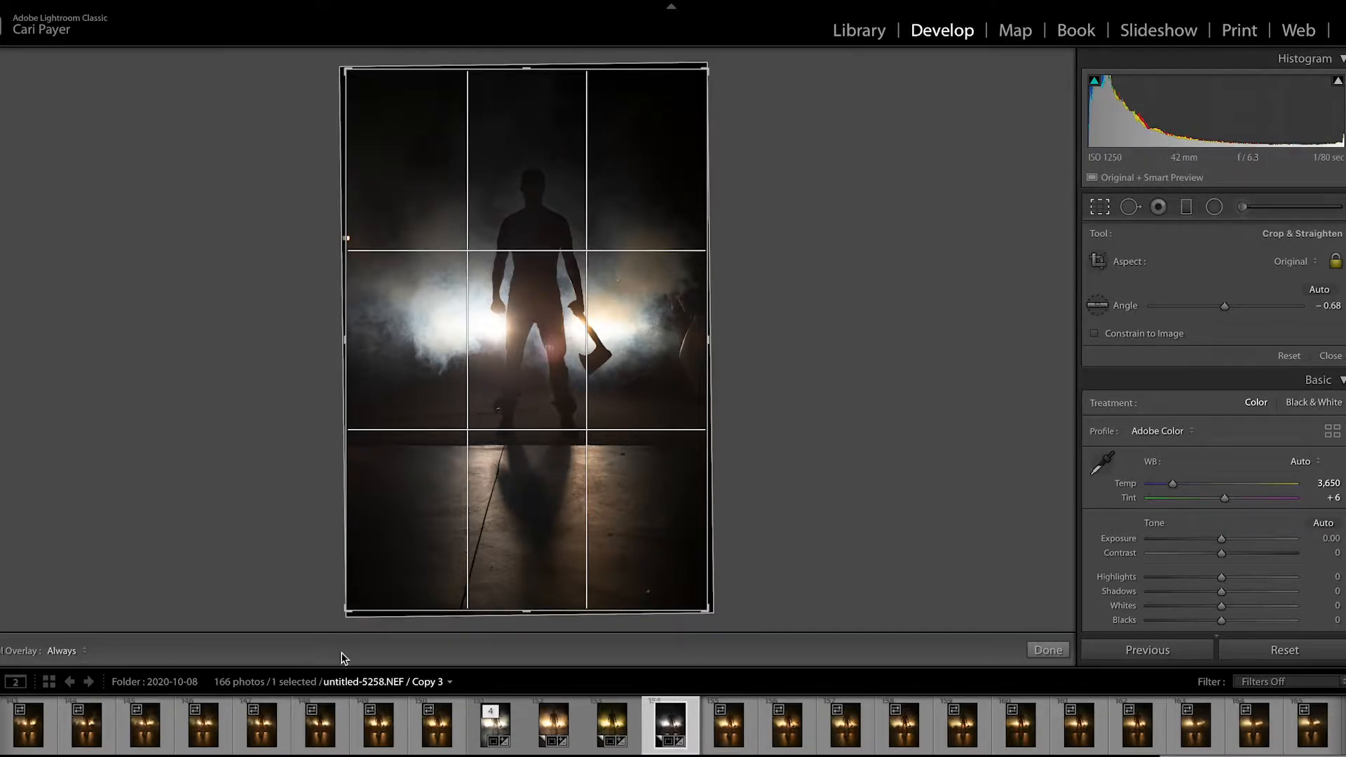
pyautogui.moveTo(347, 612); pyautogui.dragTo(373, 554)
pyautogui.moveTo(509, 395); pyautogui.dragTo(565, 303)
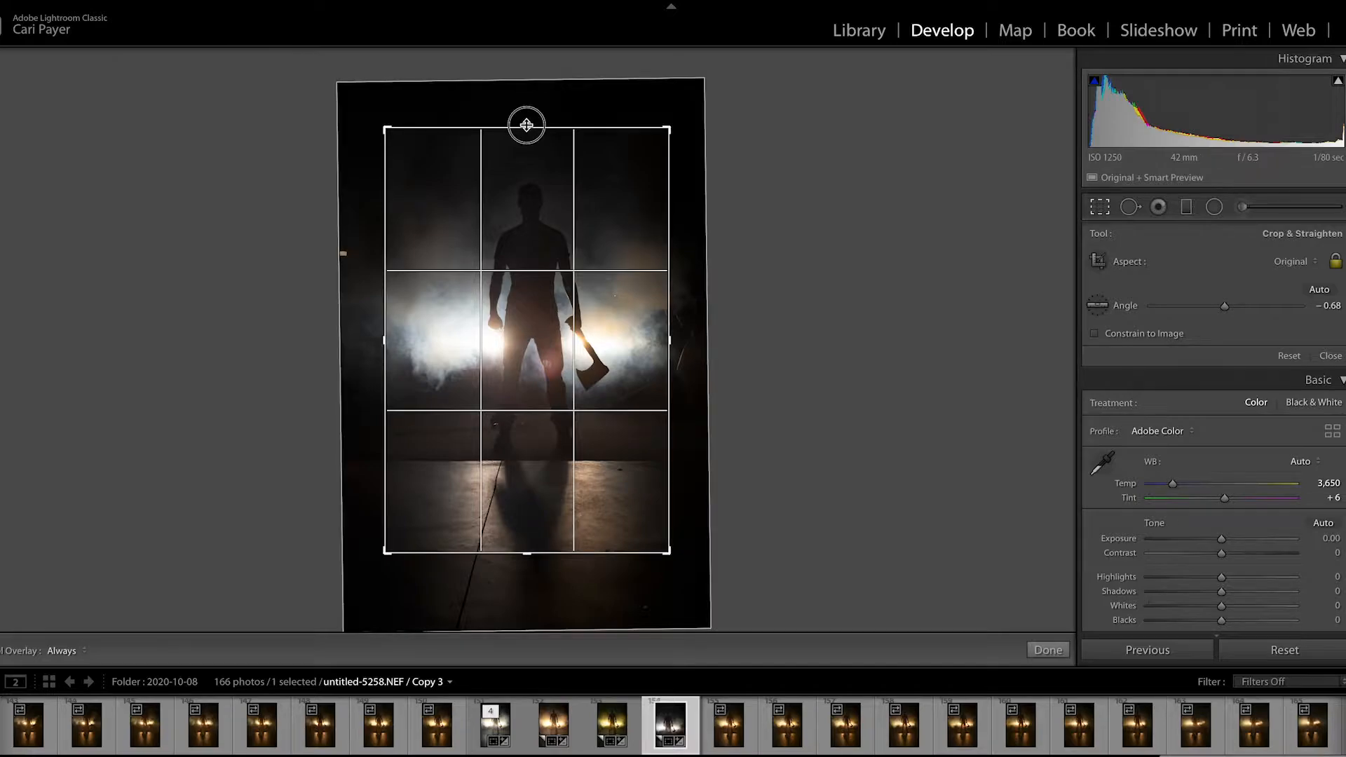
pyautogui.moveTo(527, 126); pyautogui.dragTo(526, 151)
pyautogui.moveTo(519, 223); pyautogui.dragTo(519, 227)
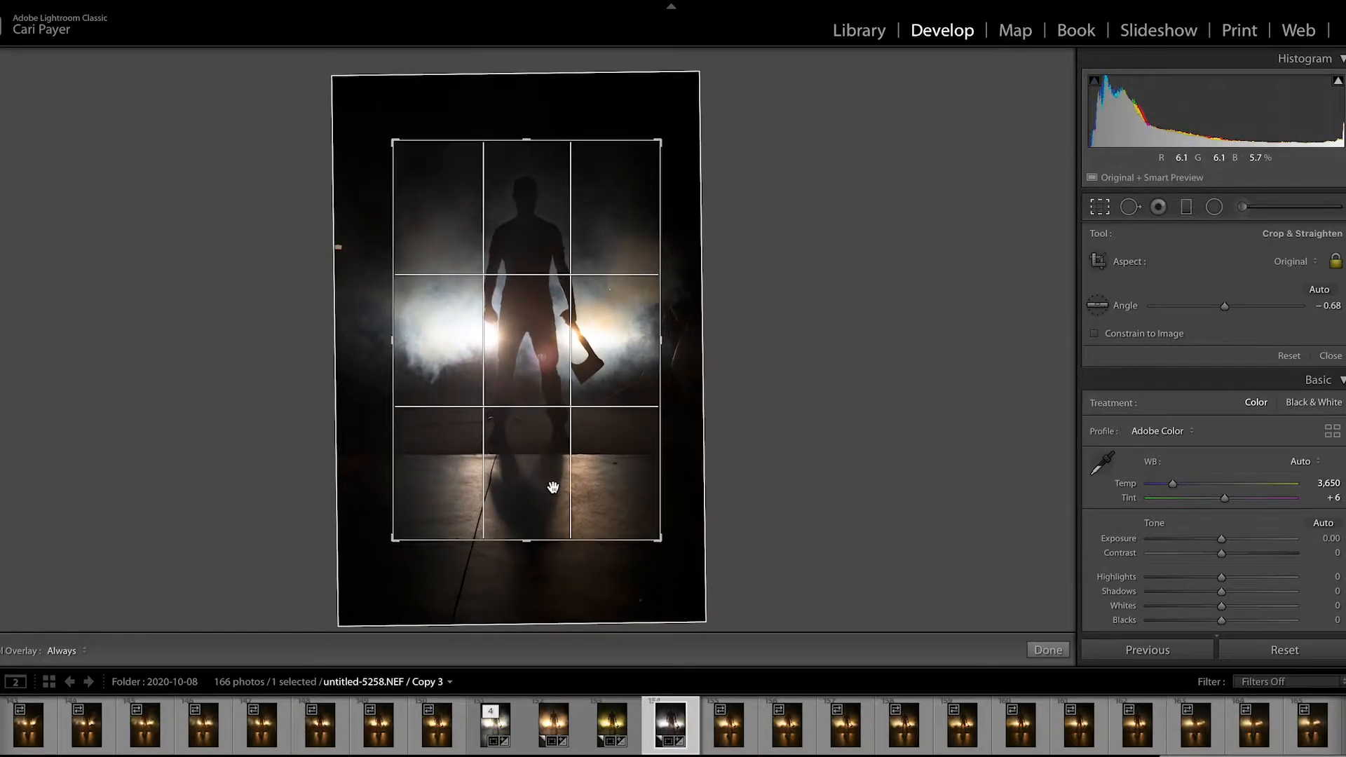
pyautogui.click(1100, 207)
pyautogui.click(1101, 207)
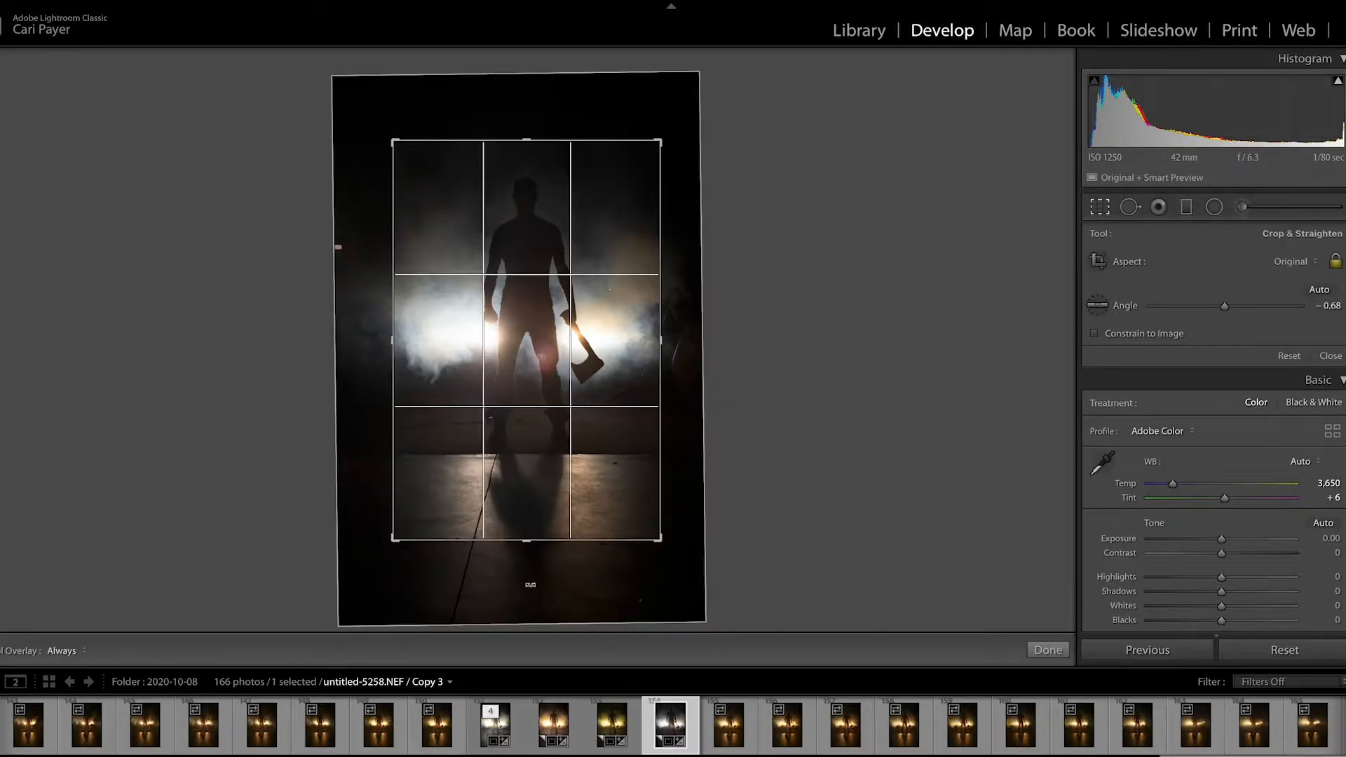
pyautogui.moveTo(524, 553); pyautogui.dragTo(526, 560)
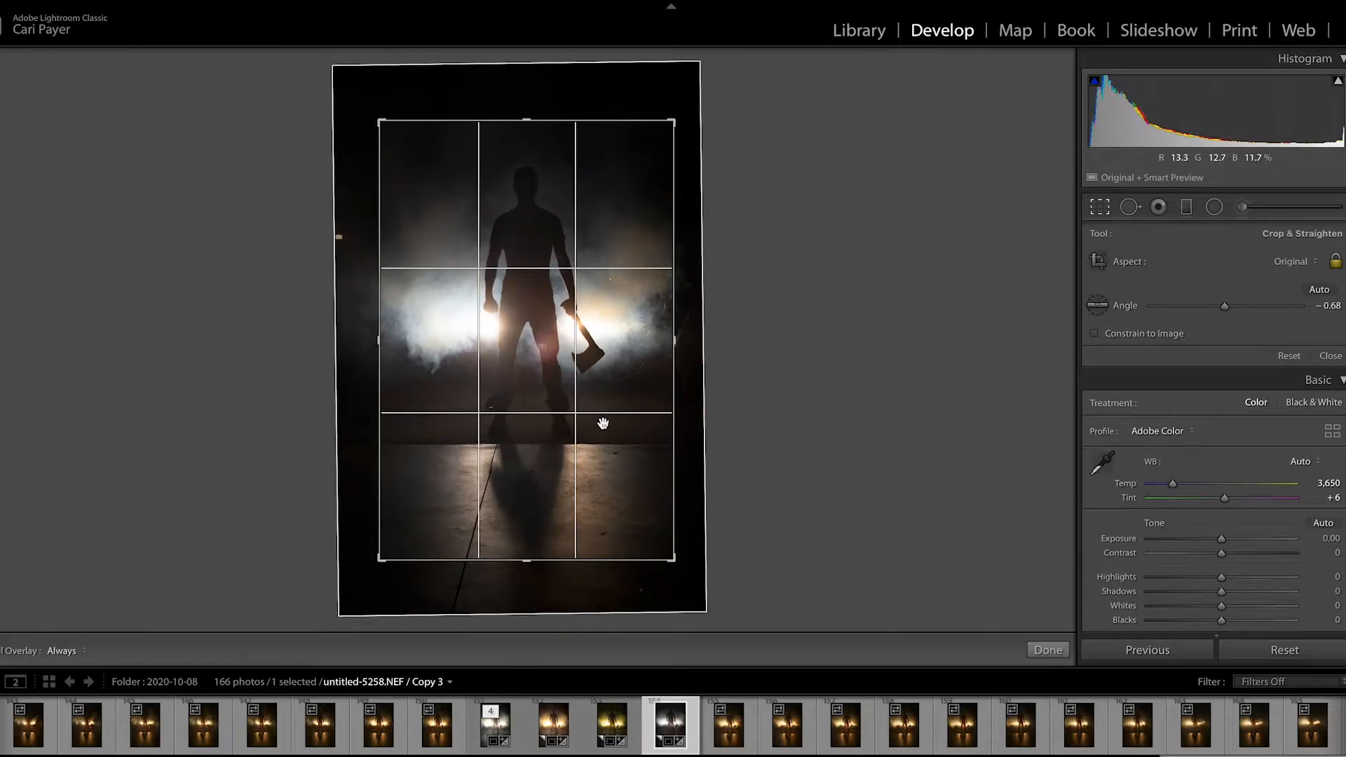
pyautogui.click(1102, 208)
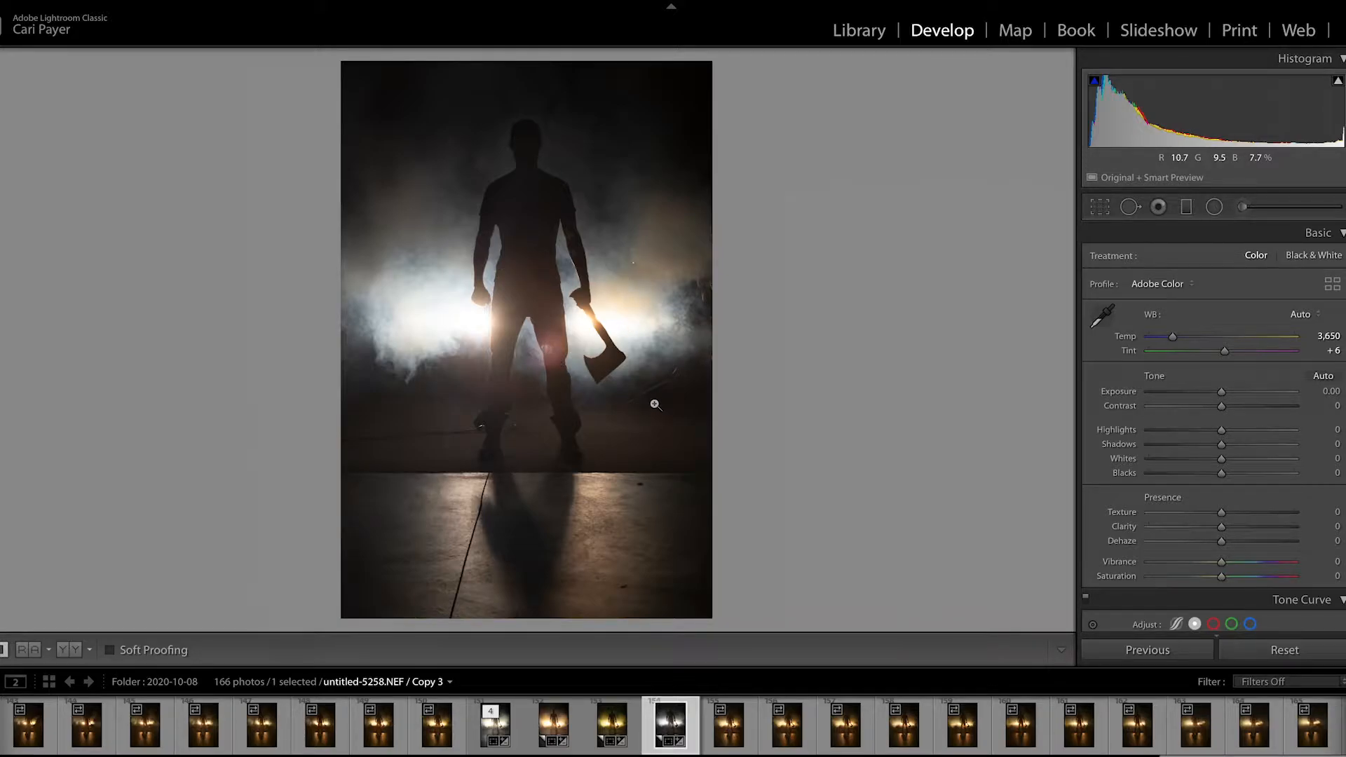
# - Inspect the smoke beside the axe up close, and warm the white balance temperature to 5,201
pyautogui.click(645, 283)
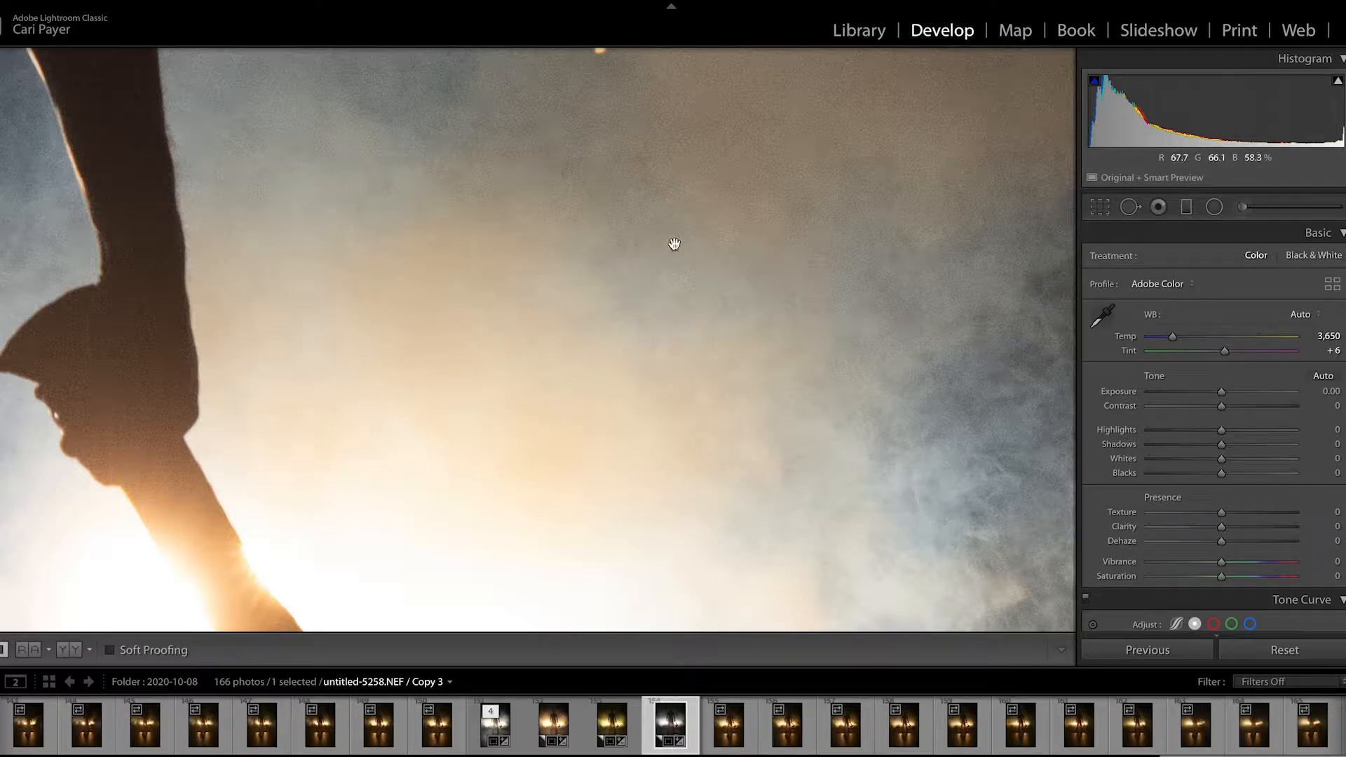
pyautogui.click(449, 338)
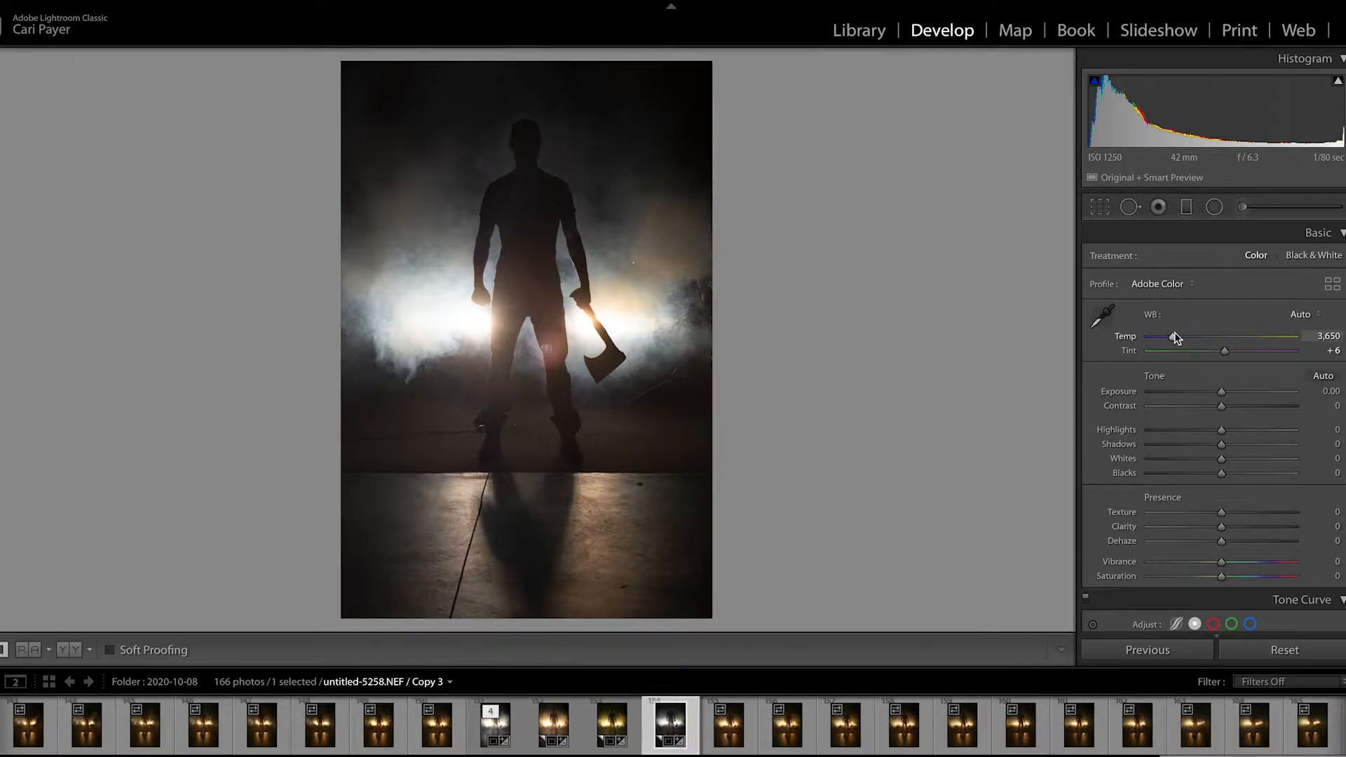
pyautogui.moveTo(1172, 338); pyautogui.dragTo(1208, 339)
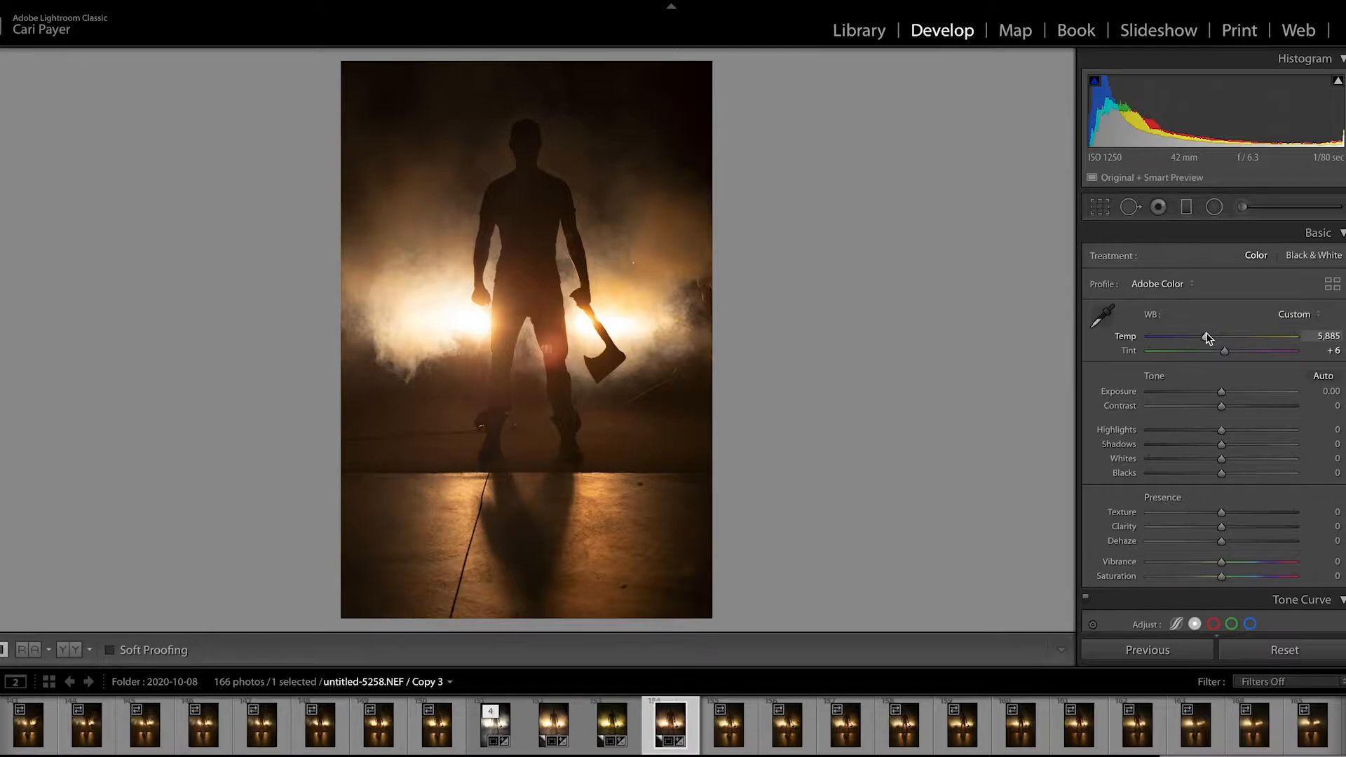
pyautogui.moveTo(1206, 340)
pyautogui.mouseDown()
pyautogui.moveTo(1181, 340)
pyautogui.moveTo(1197, 342)
pyautogui.mouseUp()
pyautogui.scroll(-1, 1199, 351)
pyautogui.scroll(-2, 1199, 348)
pyautogui.scroll(3, 1199, 348)
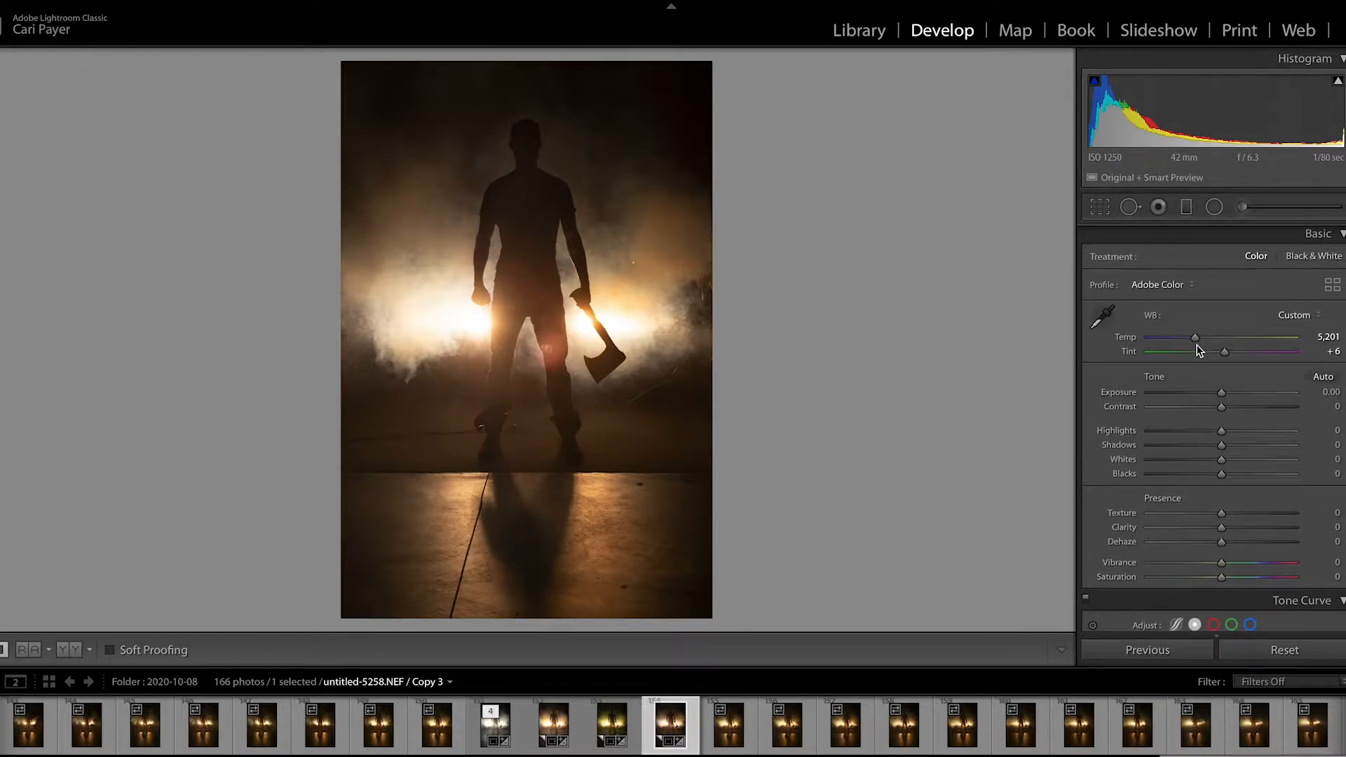
pyautogui.scroll(-3, 1206, 487)
pyautogui.scroll(3, 1206, 487)
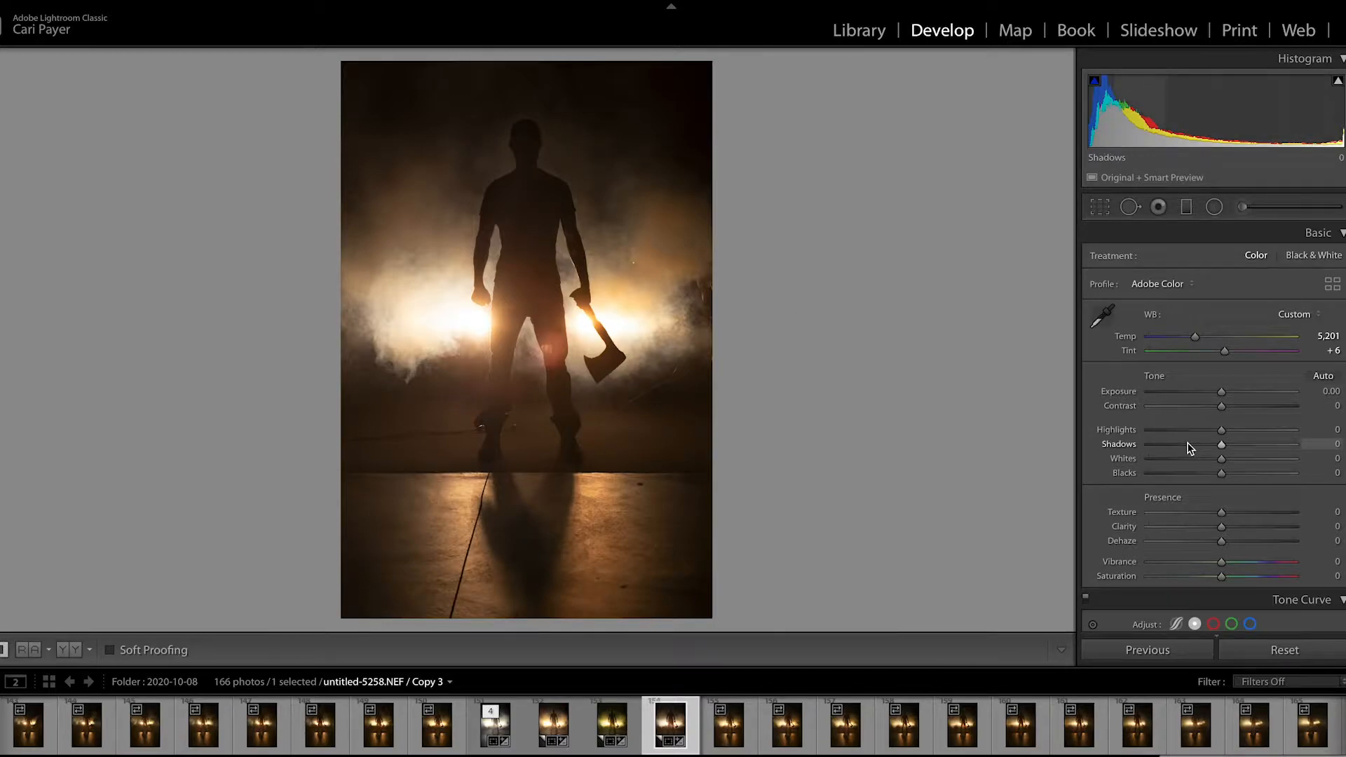
# - Set Highlights to +7, Shadows to +31, Whites to +38, Blacks to -40, and Dehaze to -41
pyautogui.moveTo(1223, 475); pyautogui.dragTo(1257, 441)
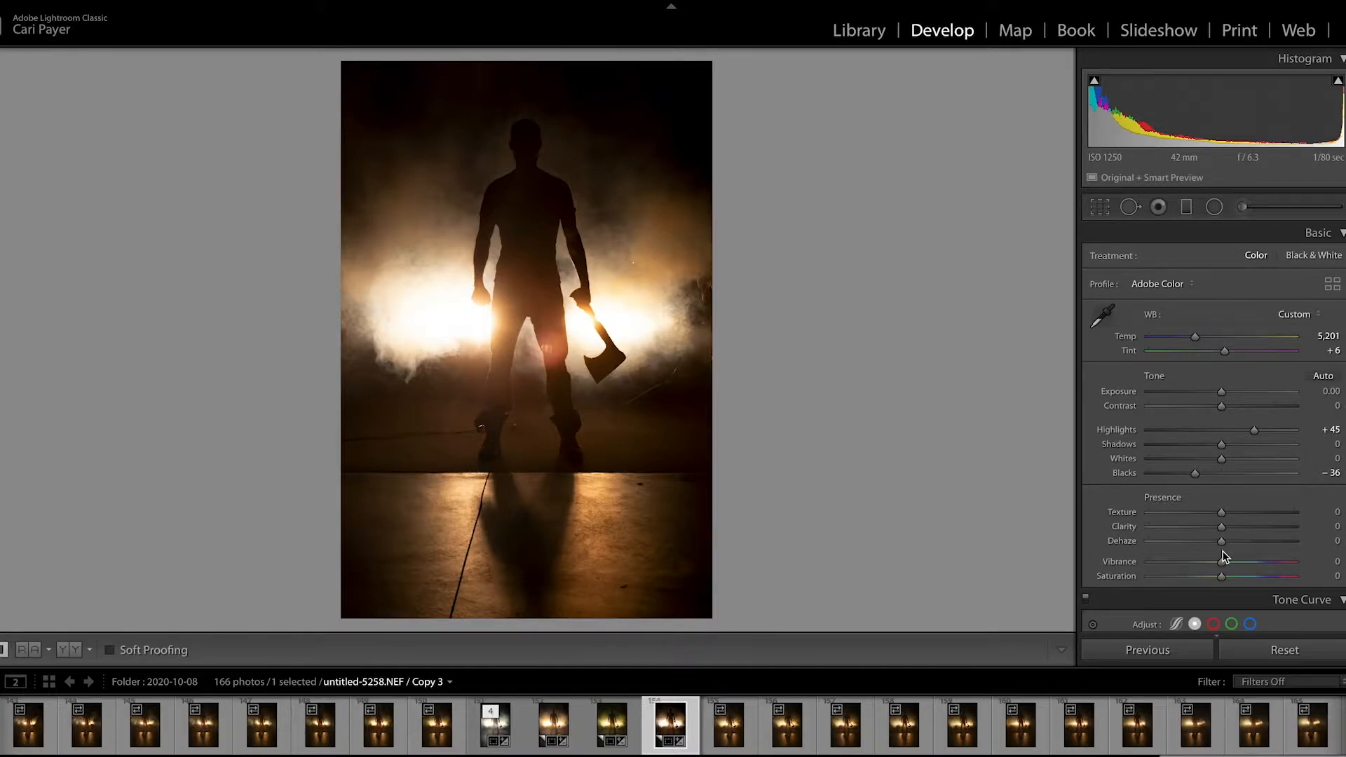
pyautogui.moveTo(1222, 541); pyautogui.dragTo(1180, 547)
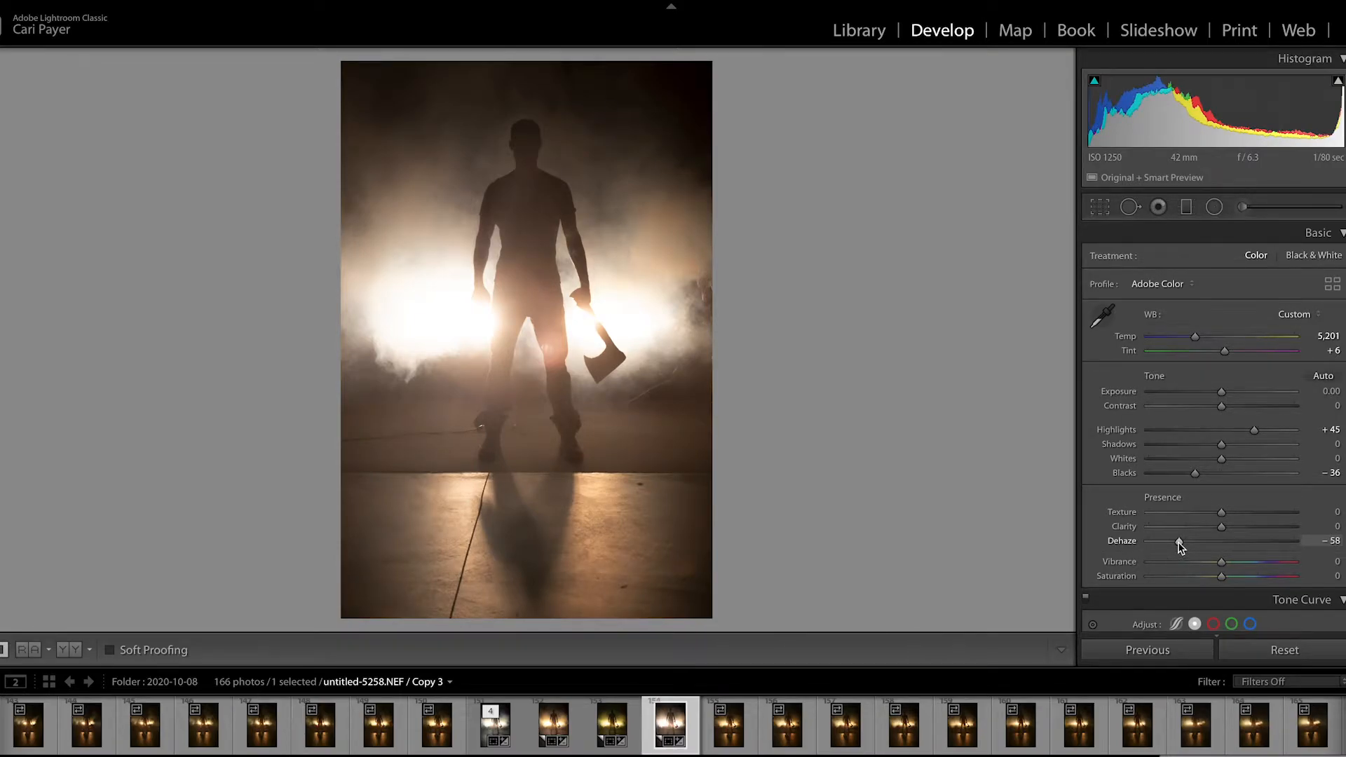
pyautogui.moveTo(1180, 547); pyautogui.dragTo(1194, 574)
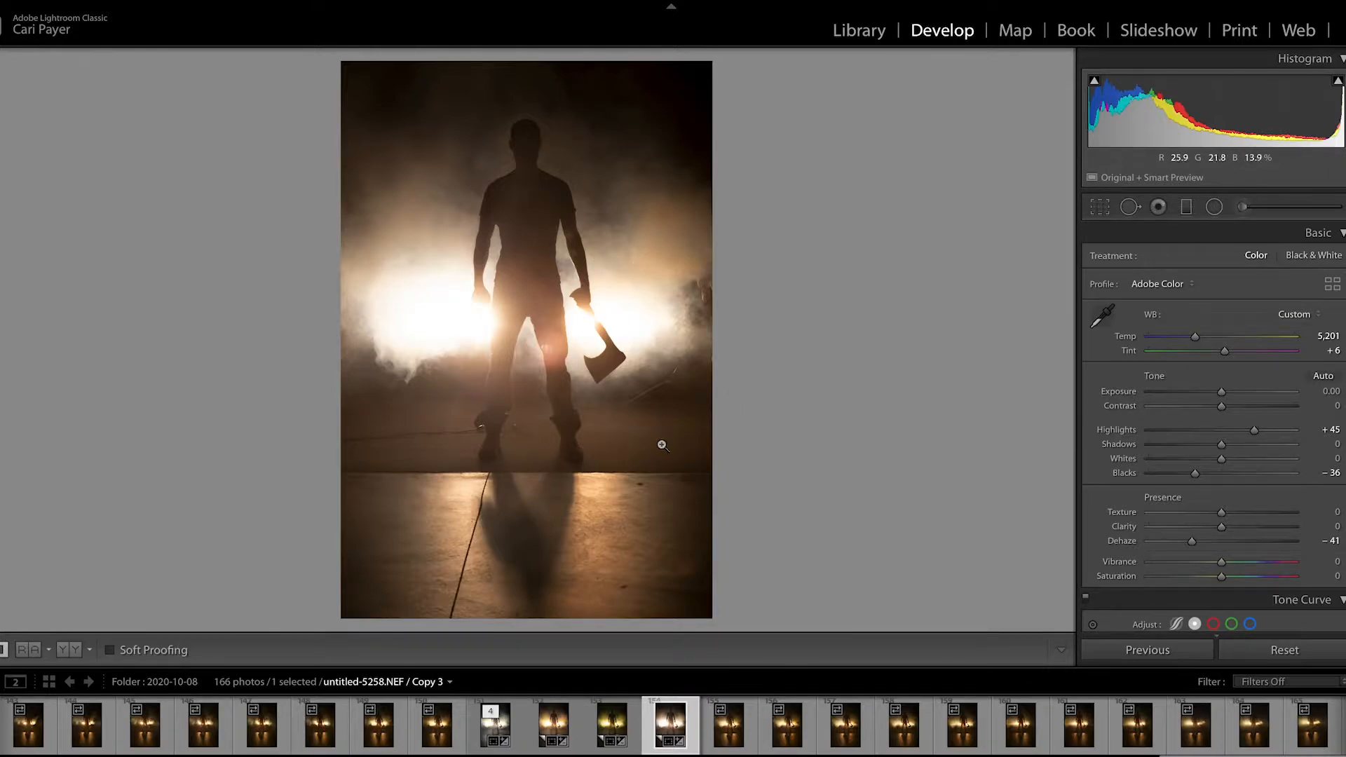
pyautogui.moveTo(1255, 431)
pyautogui.mouseDown()
pyautogui.moveTo(1224, 433)
pyautogui.moveTo(1222, 459)
pyautogui.moveTo(1264, 462)
pyautogui.moveTo(1190, 475)
pyautogui.moveTo(1187, 442)
pyautogui.moveTo(1242, 450)
pyautogui.mouseUp()
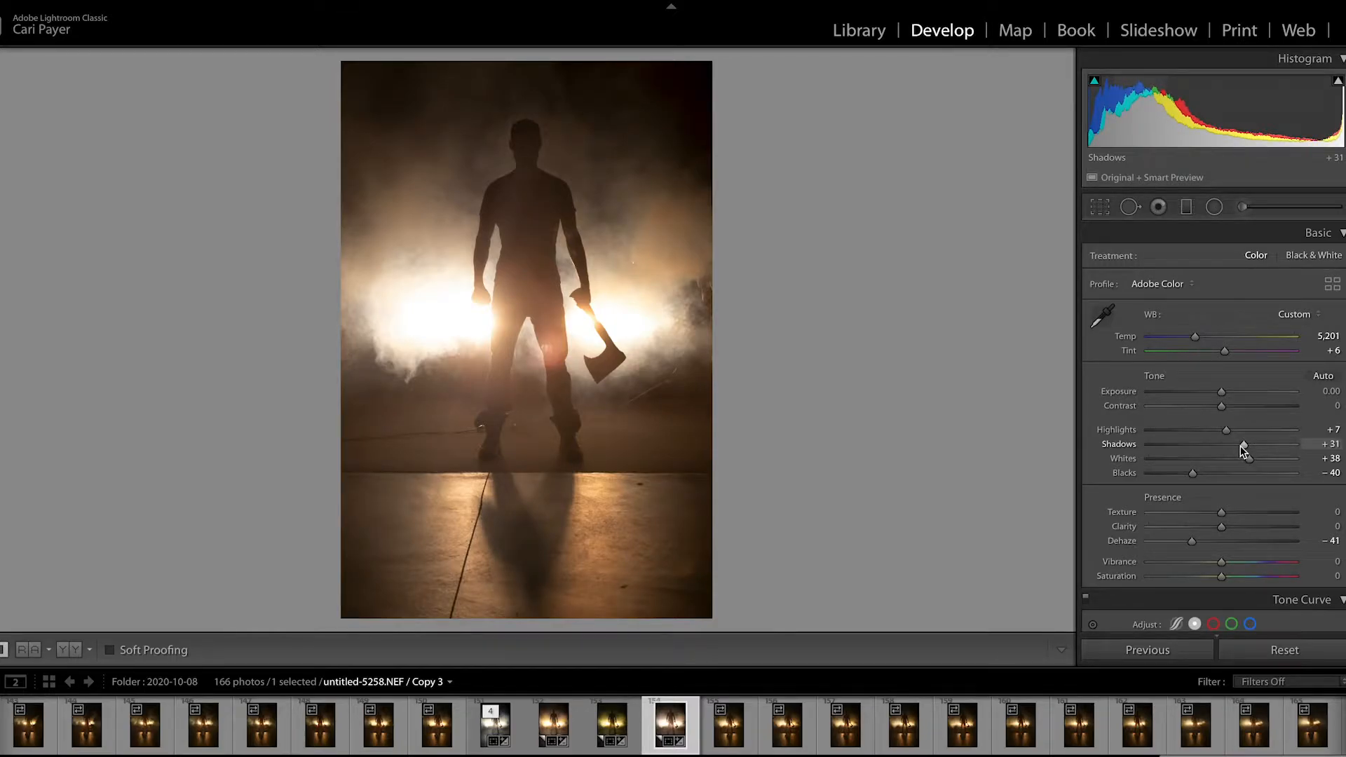
# - Try a custom S-shaped point curve with lifted blacks and lowered whites, and return the point curve to Linear
pyautogui.scroll(-4, 1180, 566)
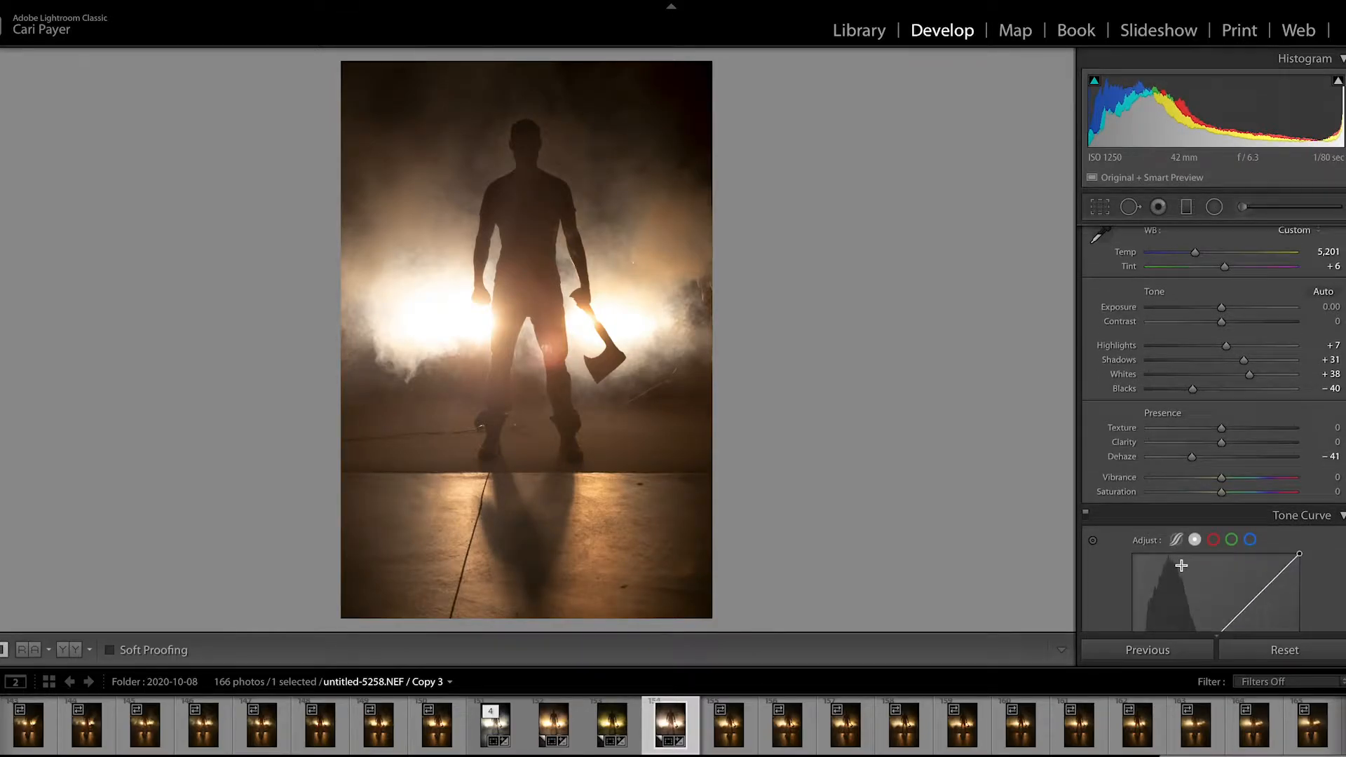
pyautogui.scroll(-4, 1181, 565)
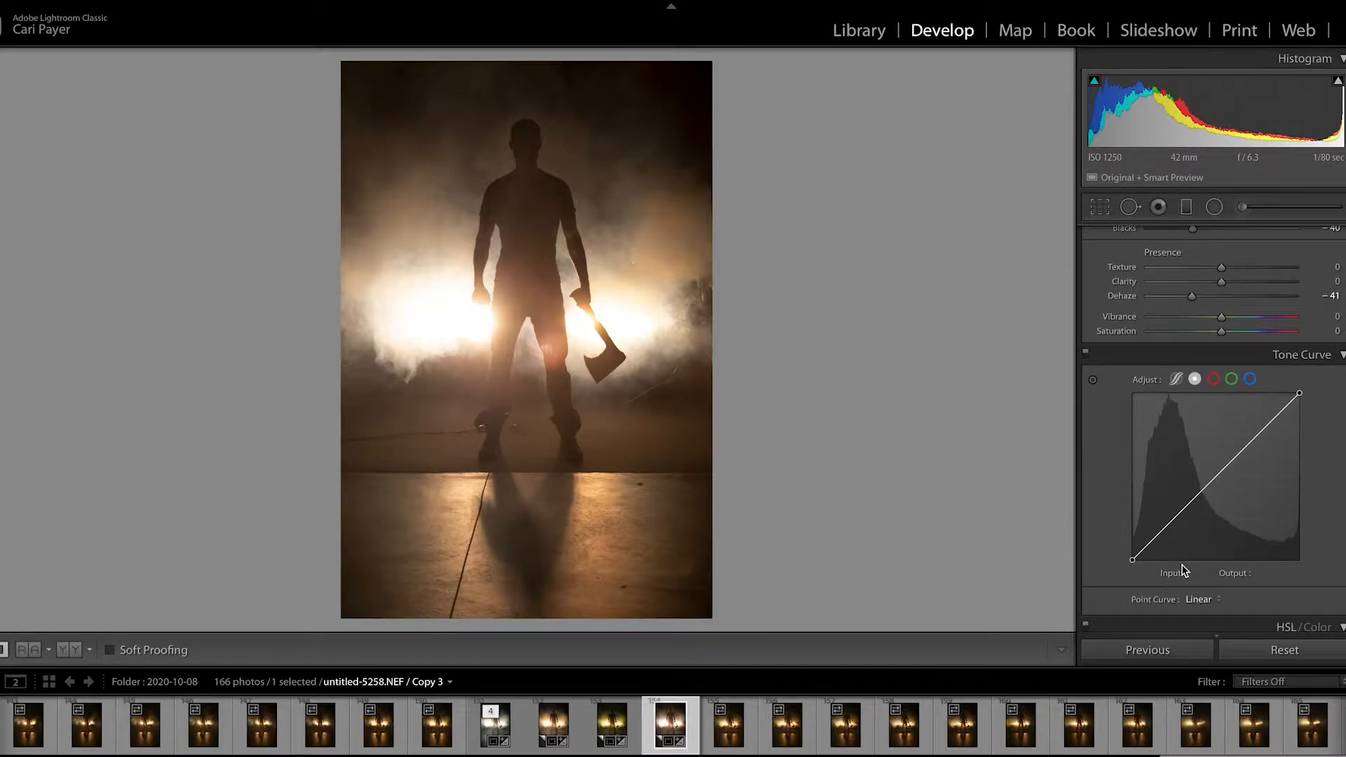
pyautogui.scroll(-1, 1202, 545)
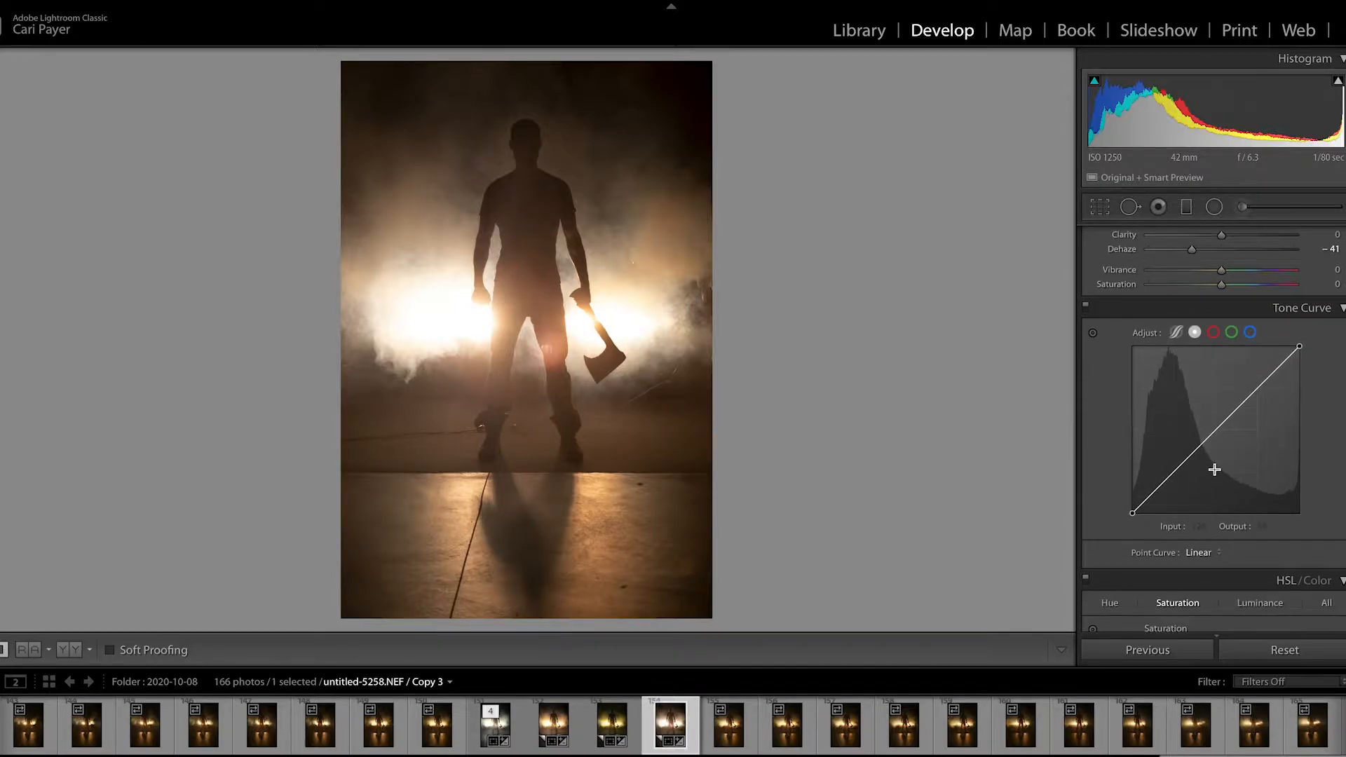
pyautogui.click(1218, 429)
pyautogui.click(1134, 515)
pyautogui.moveTo(1134, 514)
pyautogui.mouseDown()
pyautogui.moveTo(1124, 491)
pyautogui.moveTo(1150, 499)
pyautogui.mouseUp()
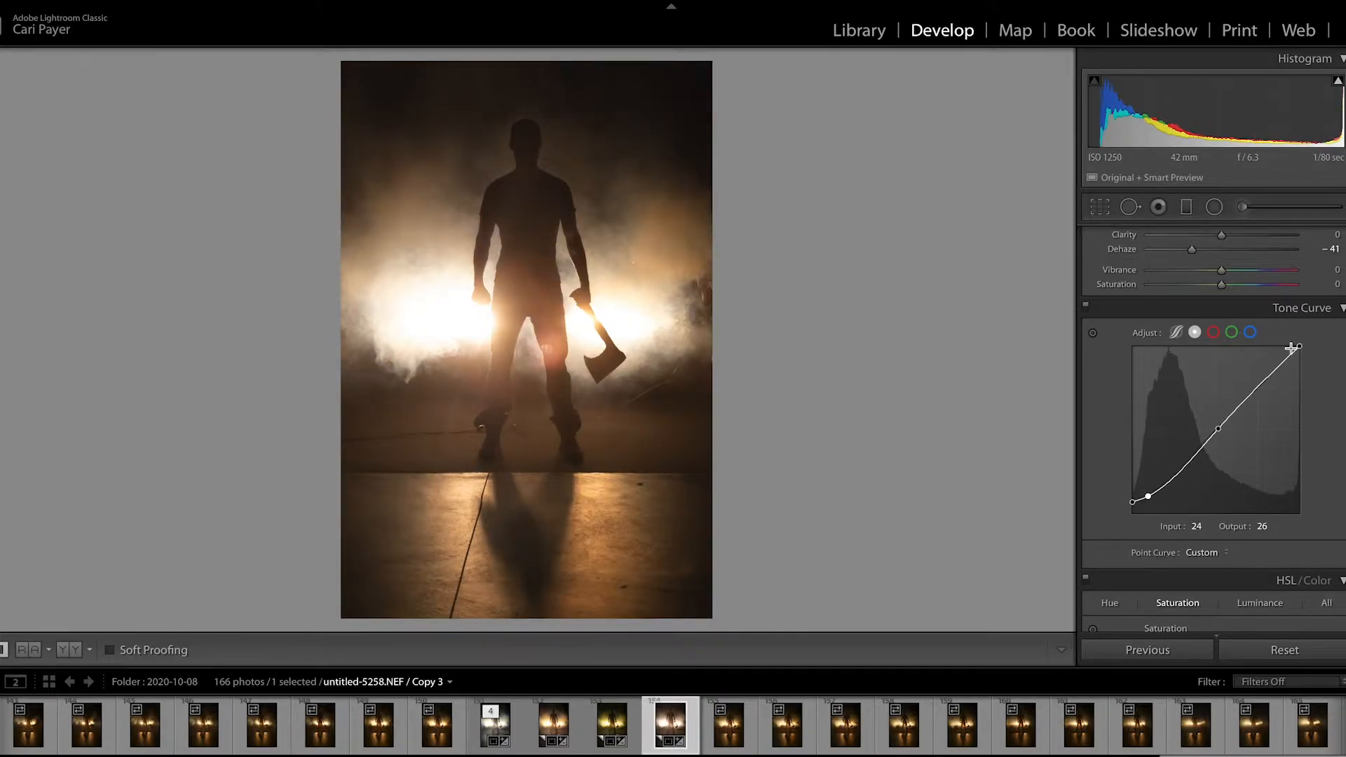
pyautogui.moveTo(1300, 349); pyautogui.dragTo(1274, 374)
pyautogui.click(1277, 375)
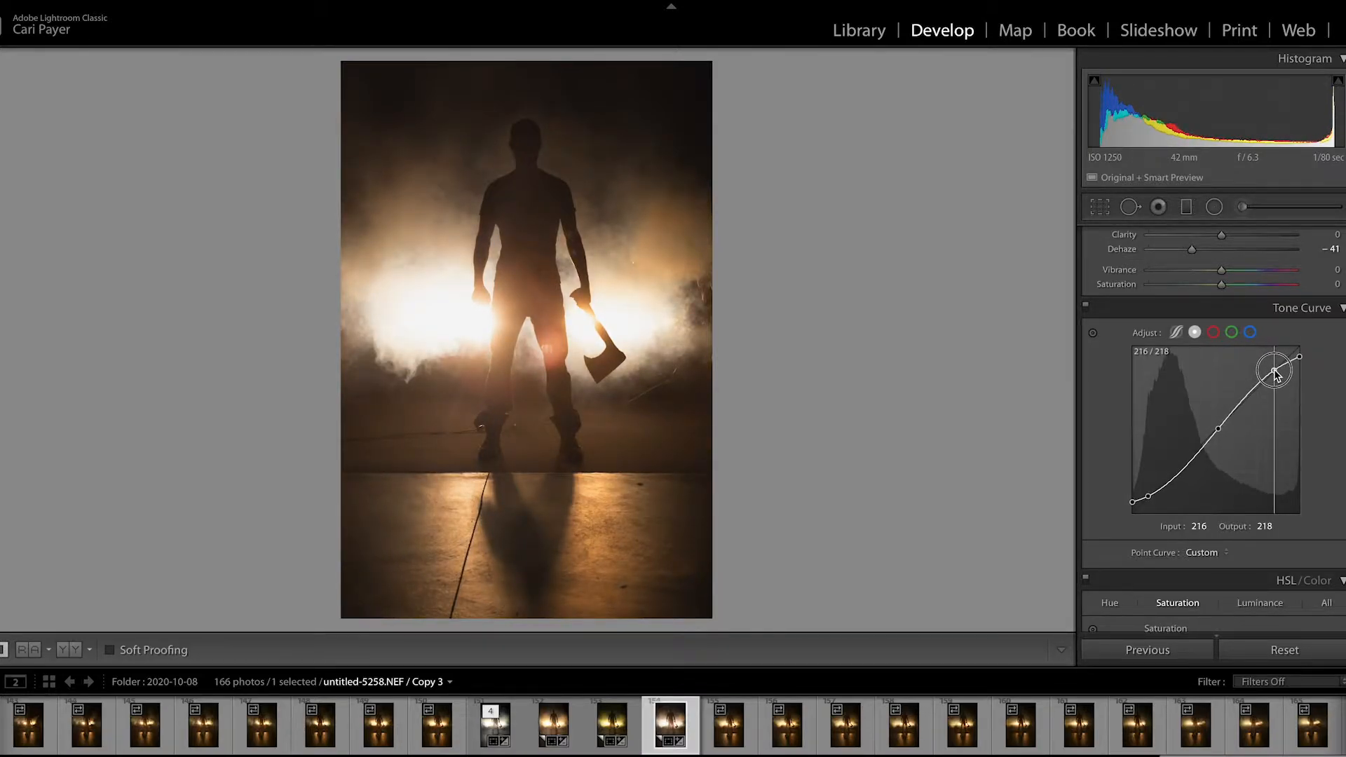
pyautogui.click(1217, 553)
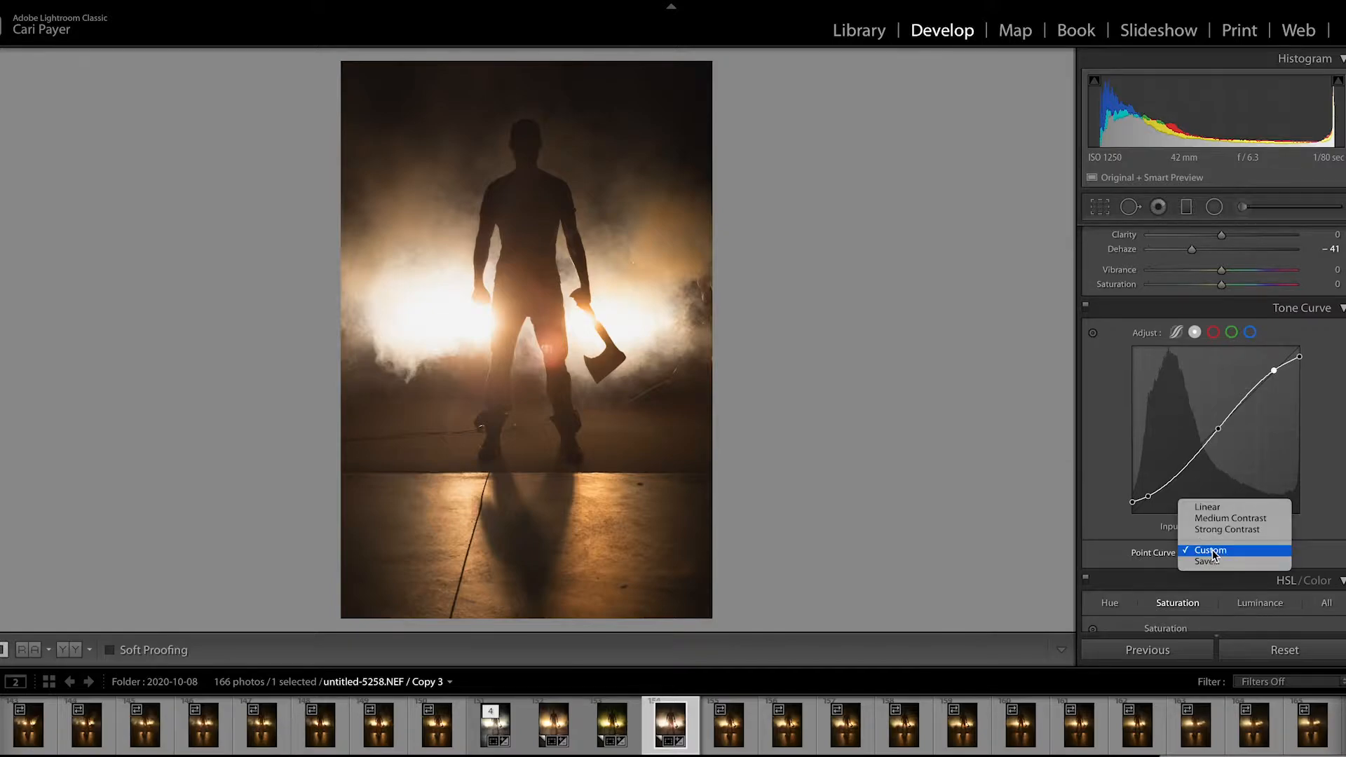
pyautogui.click(1221, 514)
# - Raise the photo's Contrast to +21
pyautogui.scroll(5, 1192, 409)
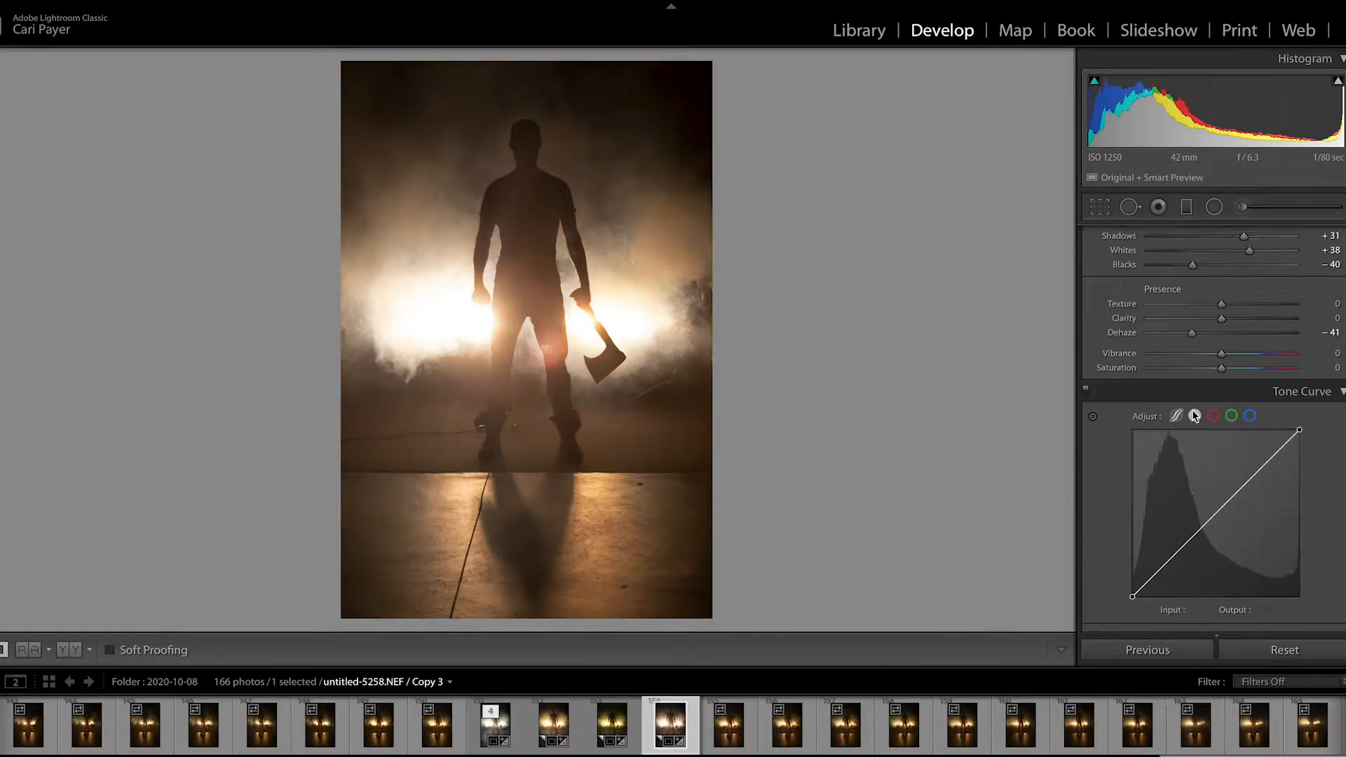
pyautogui.moveTo(1222, 319)
pyautogui.mouseDown()
pyautogui.moveTo(1206, 319)
pyautogui.moveTo(1237, 319)
pyautogui.mouseUp()
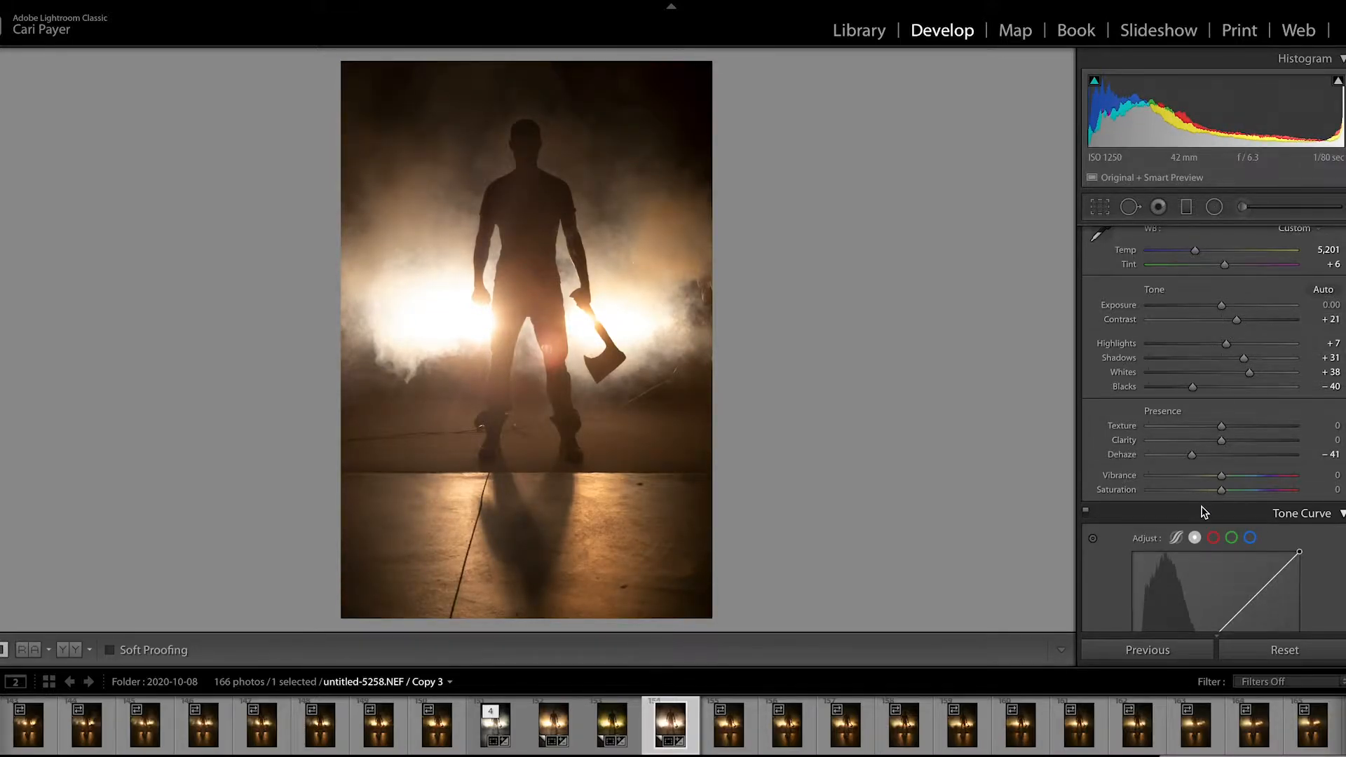
# - Split-tone the highlights warm orange with hue 30 and saturation 27
pyautogui.scroll(-5, 1202, 511)
pyautogui.scroll(-1, 1202, 511)
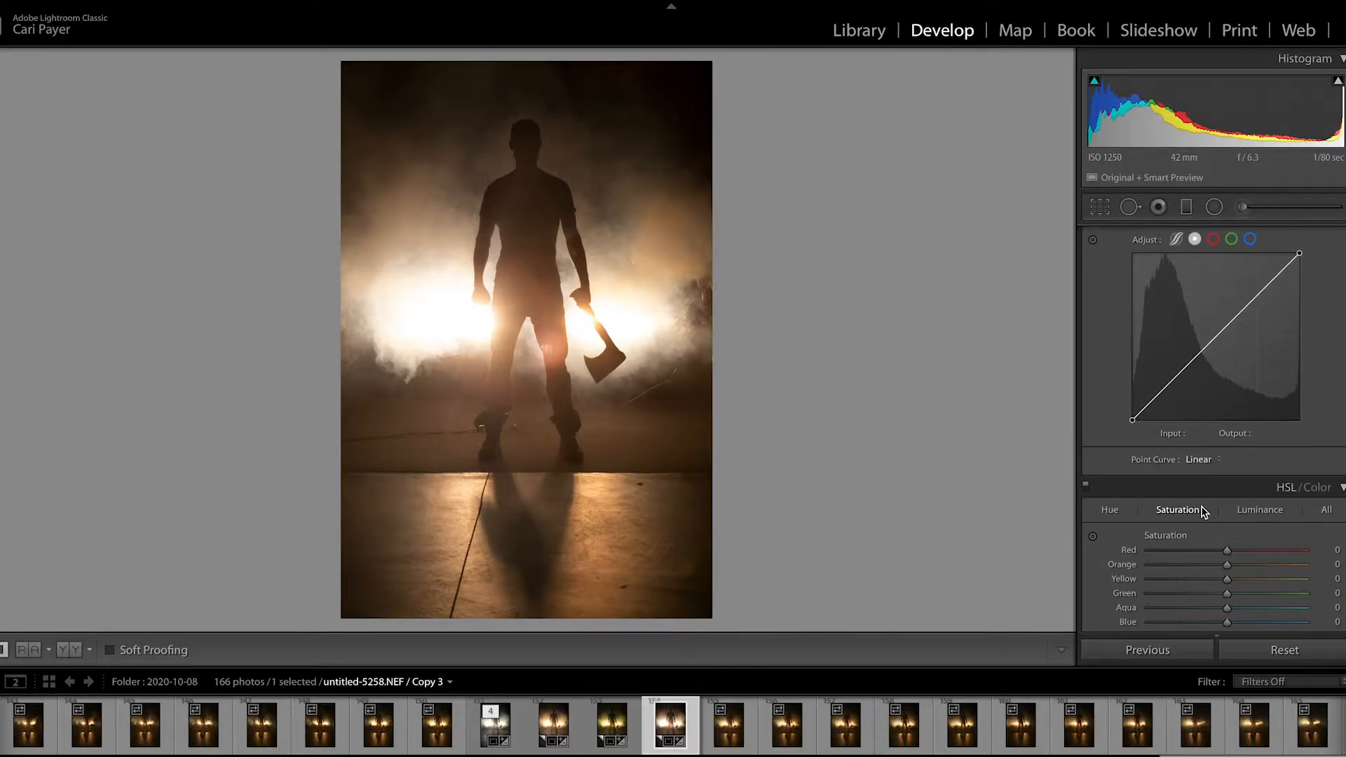
pyautogui.scroll(-5, 1204, 512)
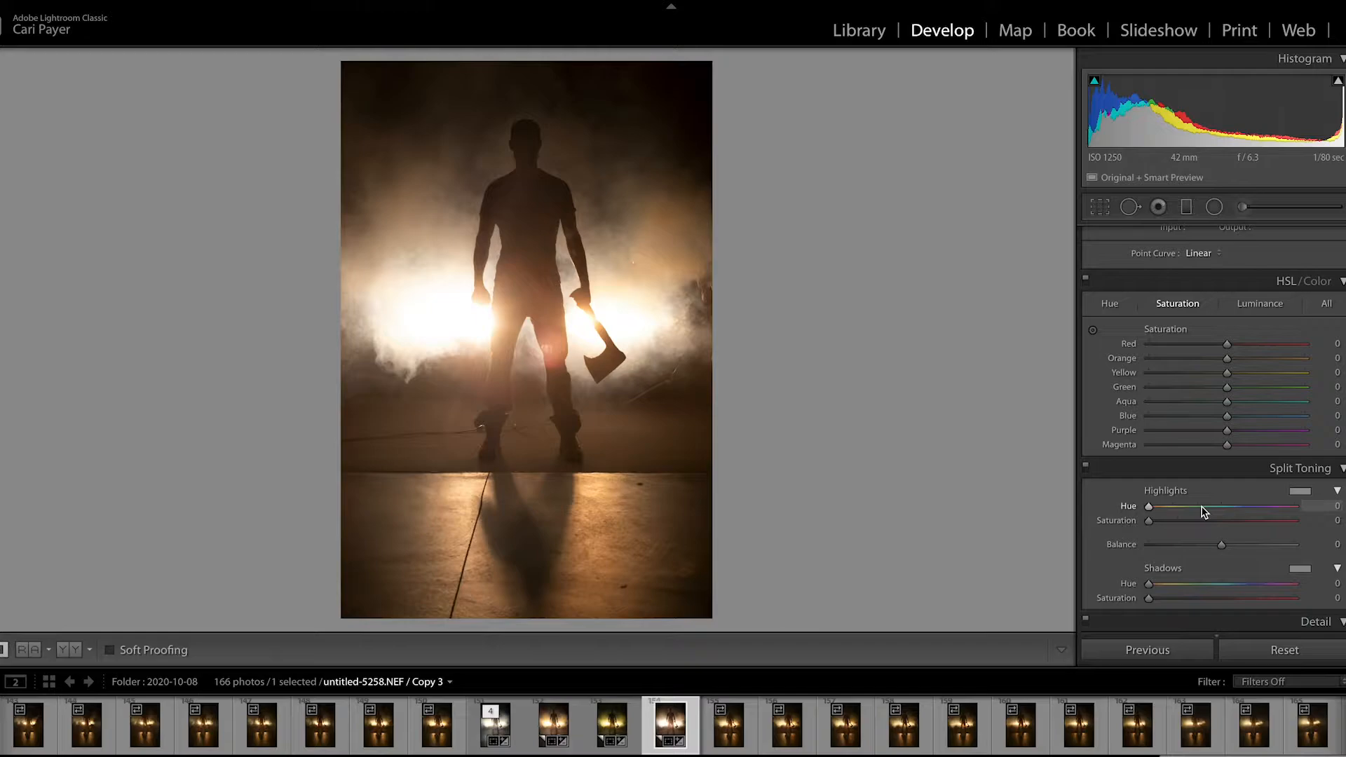
pyautogui.scroll(-1, 1203, 512)
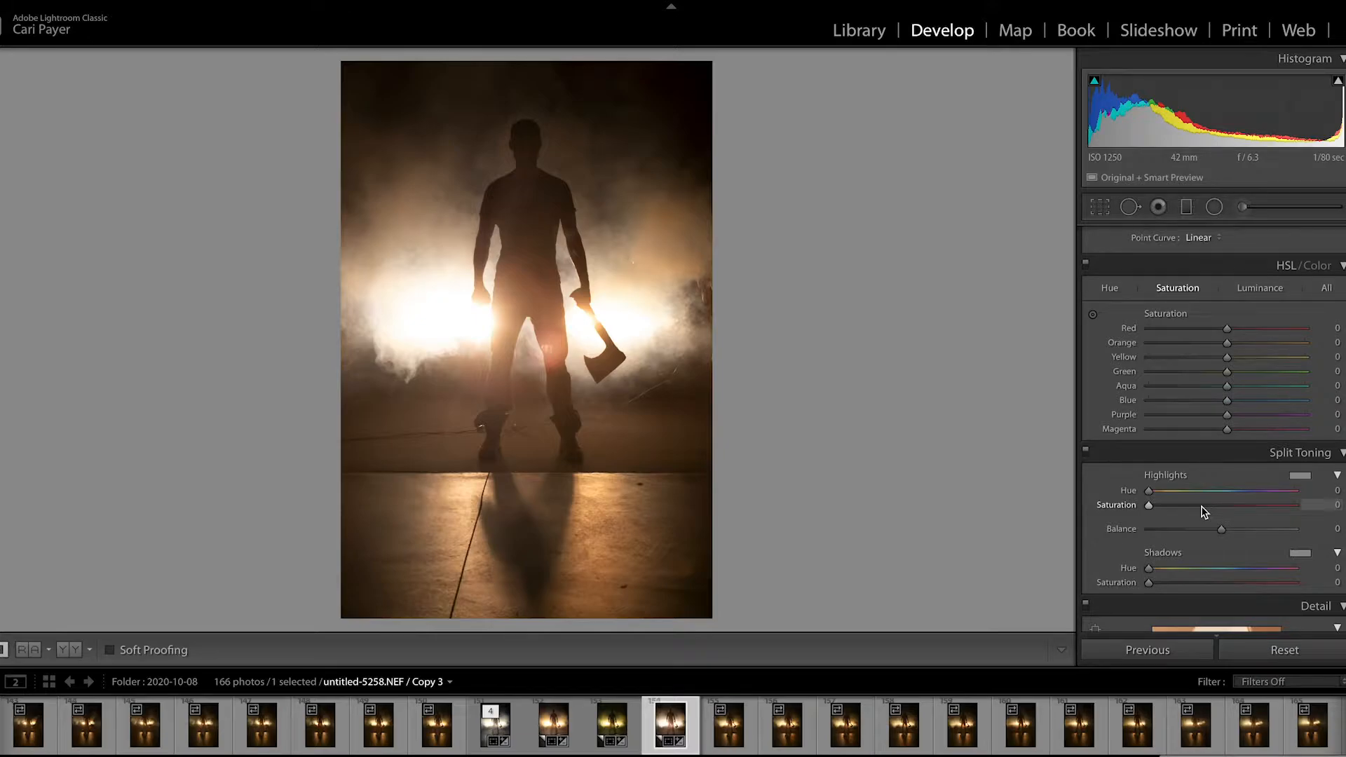
pyautogui.scroll(10, 1204, 511)
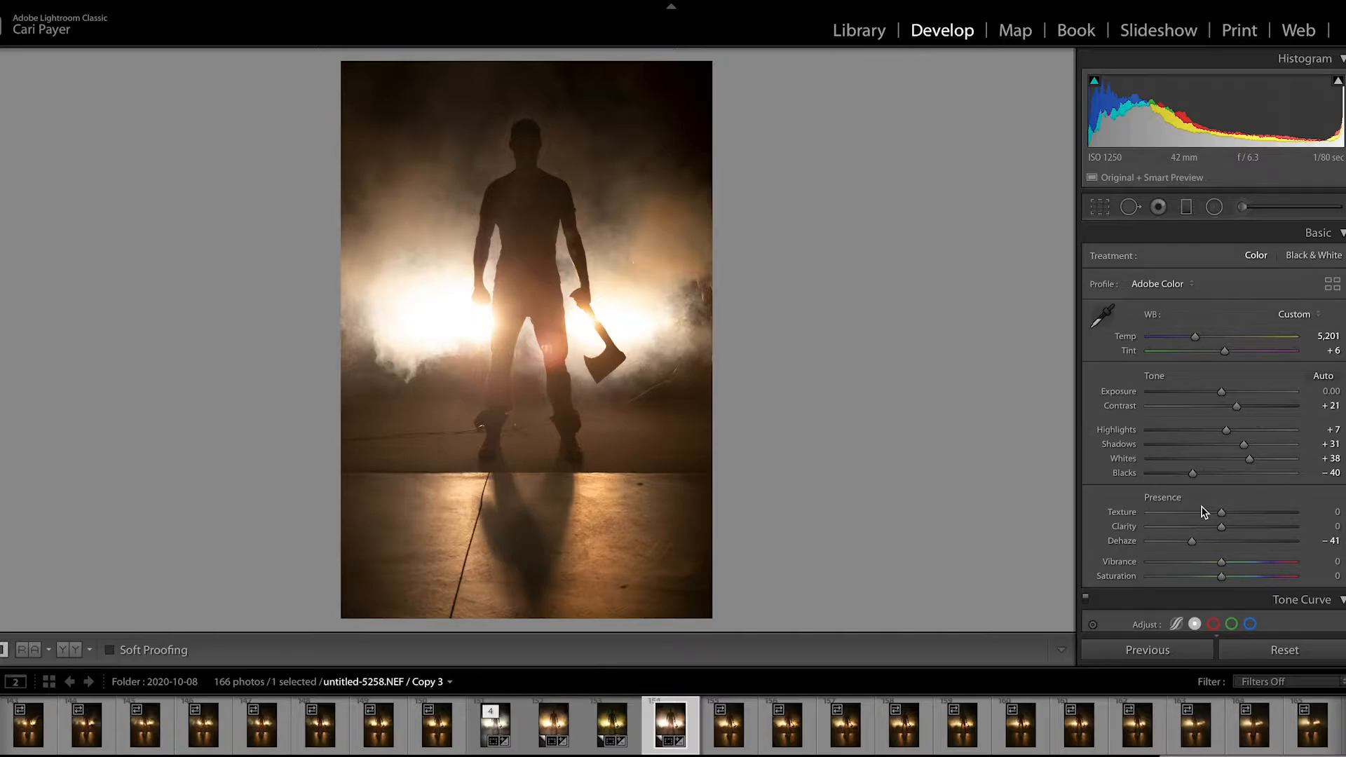
pyautogui.scroll(-10, 1203, 511)
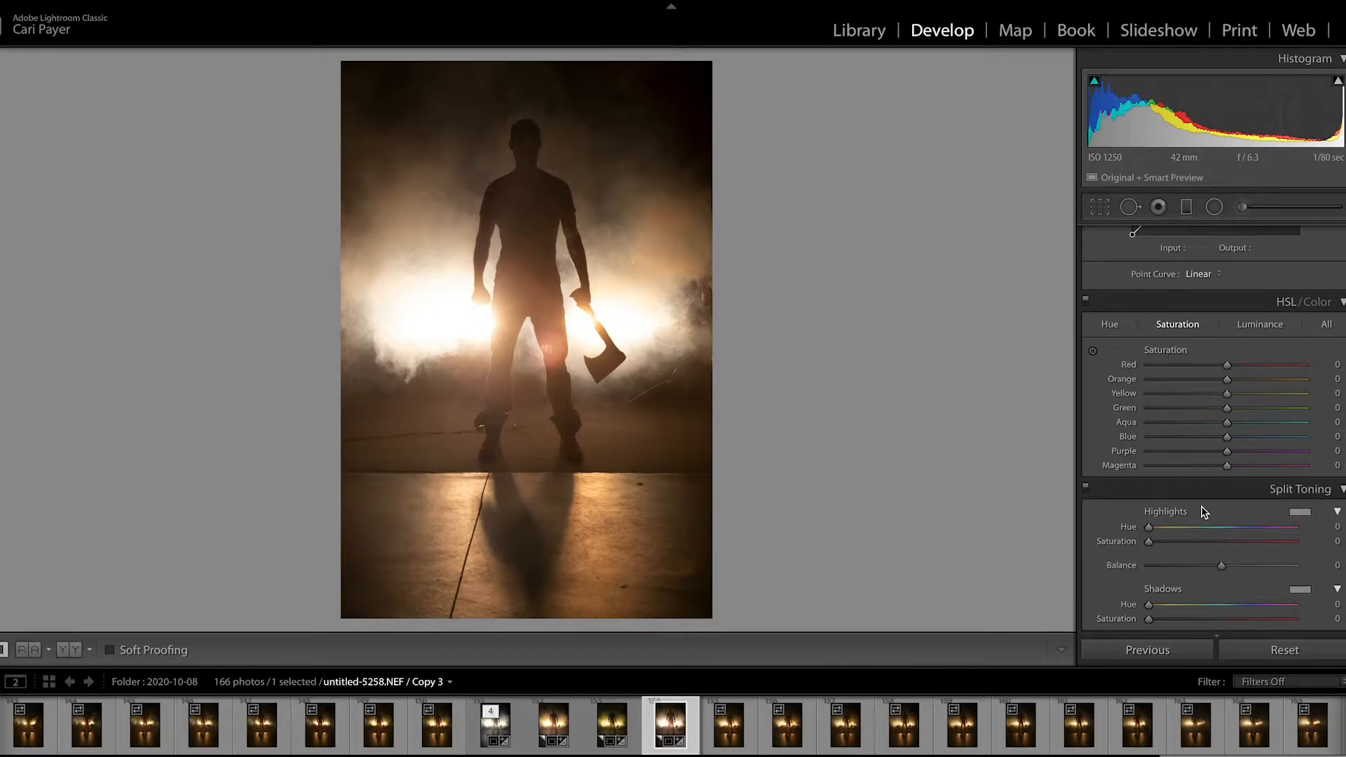
pyautogui.scroll(-2, 1203, 511)
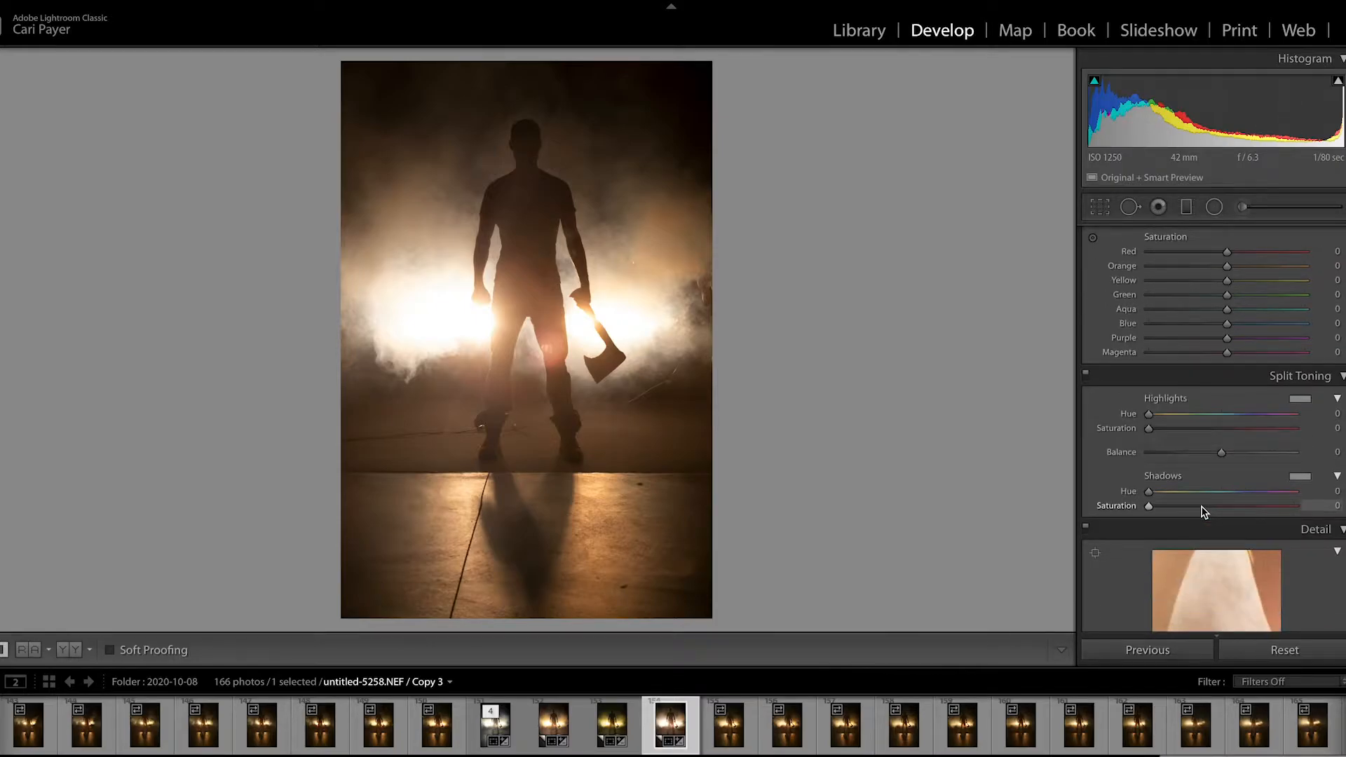
pyautogui.scroll(-1, 1203, 511)
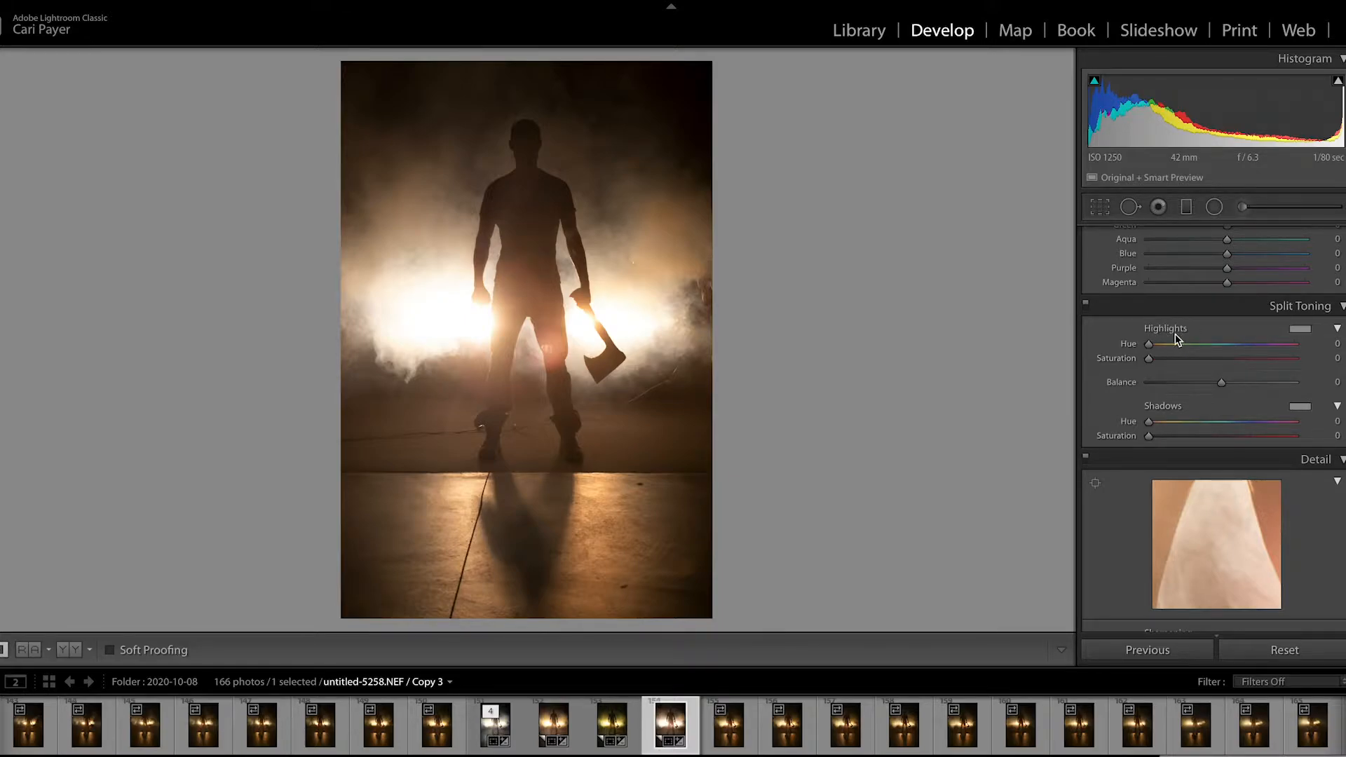
pyautogui.moveTo(1152, 349); pyautogui.dragTo(1339, 375)
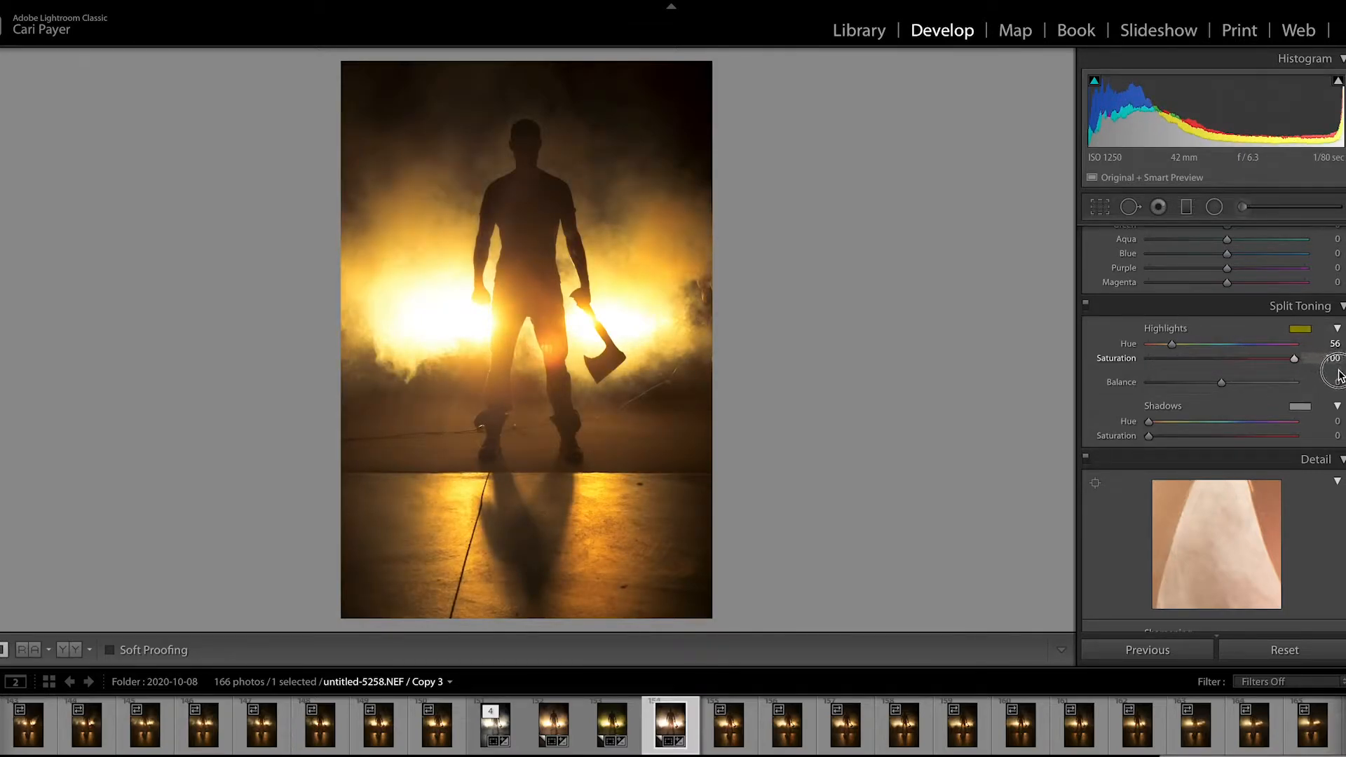
pyautogui.moveTo(1339, 376); pyautogui.dragTo(1163, 350)
pyautogui.click(1171, 346)
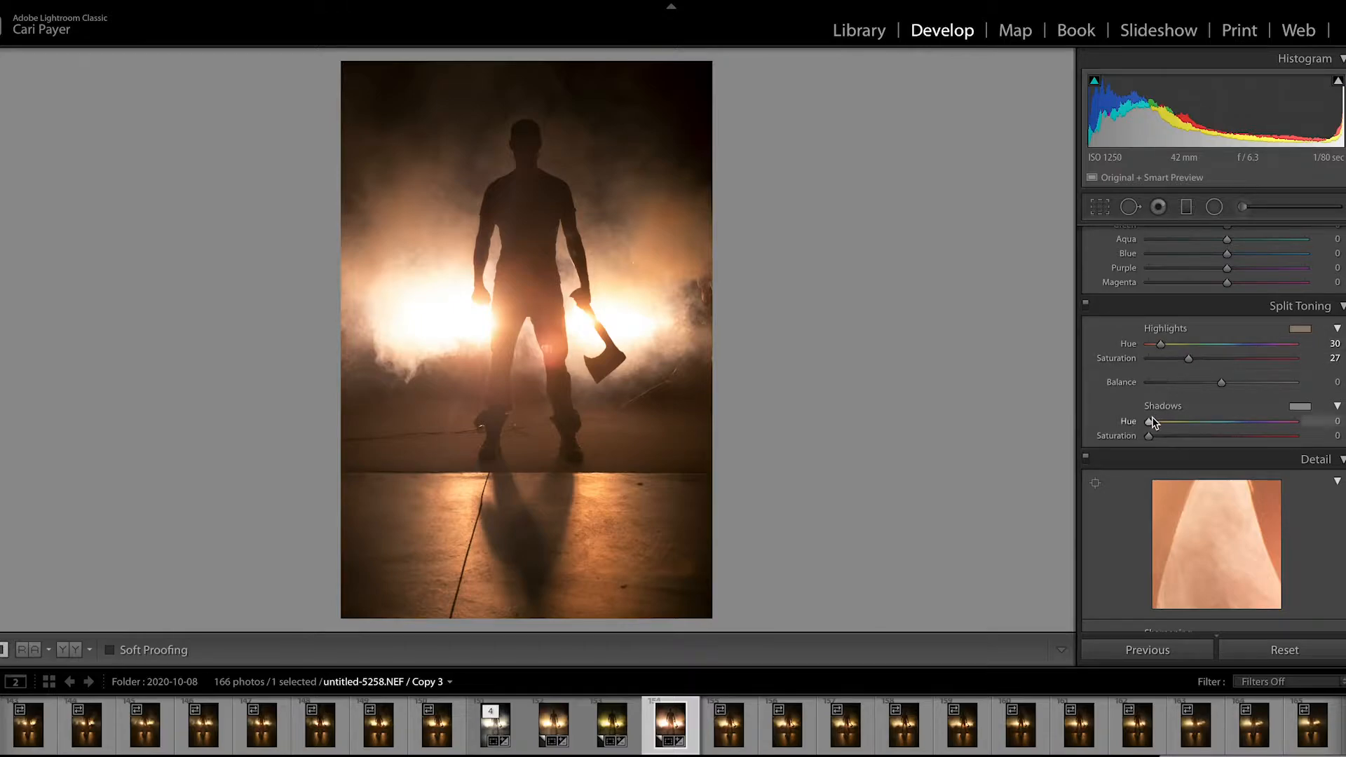
# - Split-tone the shadows green with hue 115 and saturation 22, and set the split toning balance to -23
pyautogui.moveTo(1152, 423); pyautogui.dragTo(1214, 388)
pyautogui.moveTo(1210, 388); pyautogui.dragTo(1205, 387)
# - Warm the white balance temperature to 6,860 and lower Highlights to -16
pyautogui.scroll(1, 1203, 385)
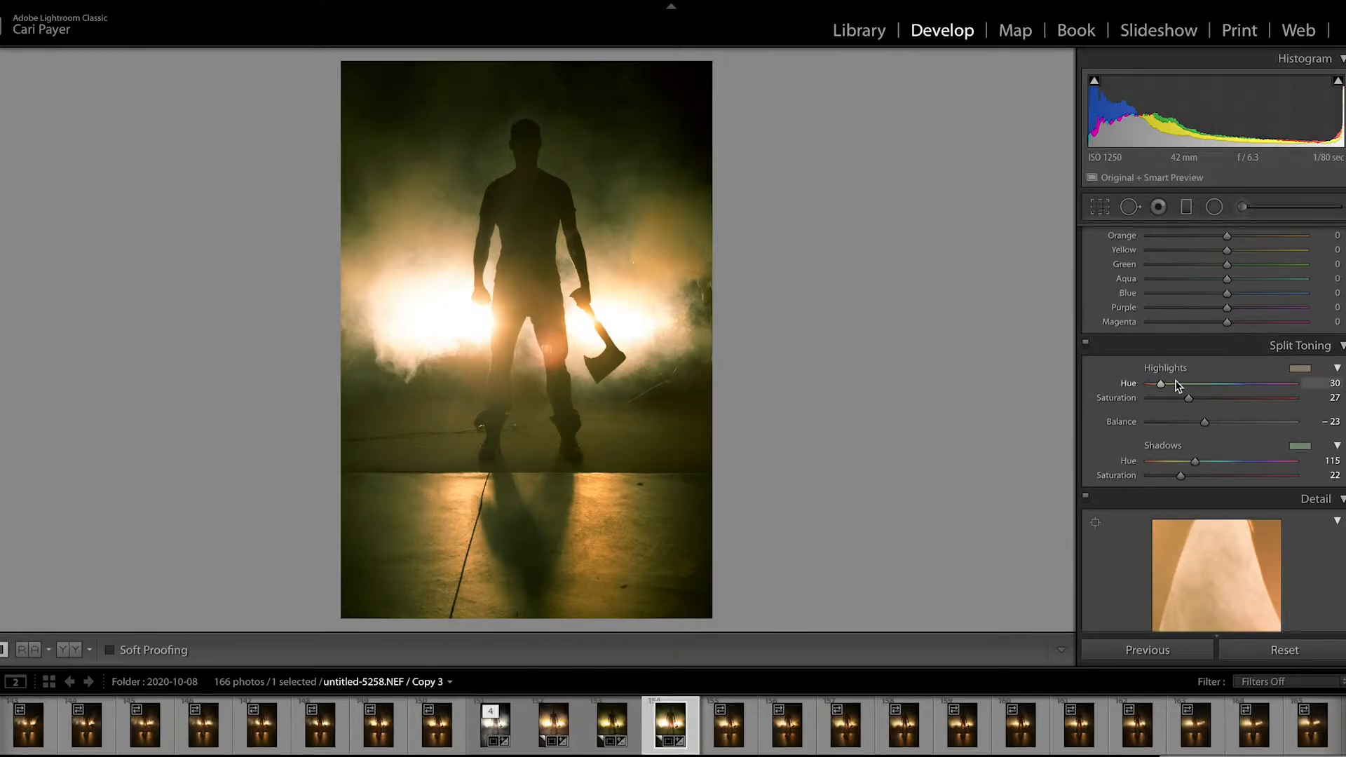
pyautogui.scroll(15, 1186, 393)
pyautogui.moveTo(1193, 338); pyautogui.dragTo(1222, 352)
pyautogui.moveTo(1229, 432); pyautogui.dragTo(1213, 433)
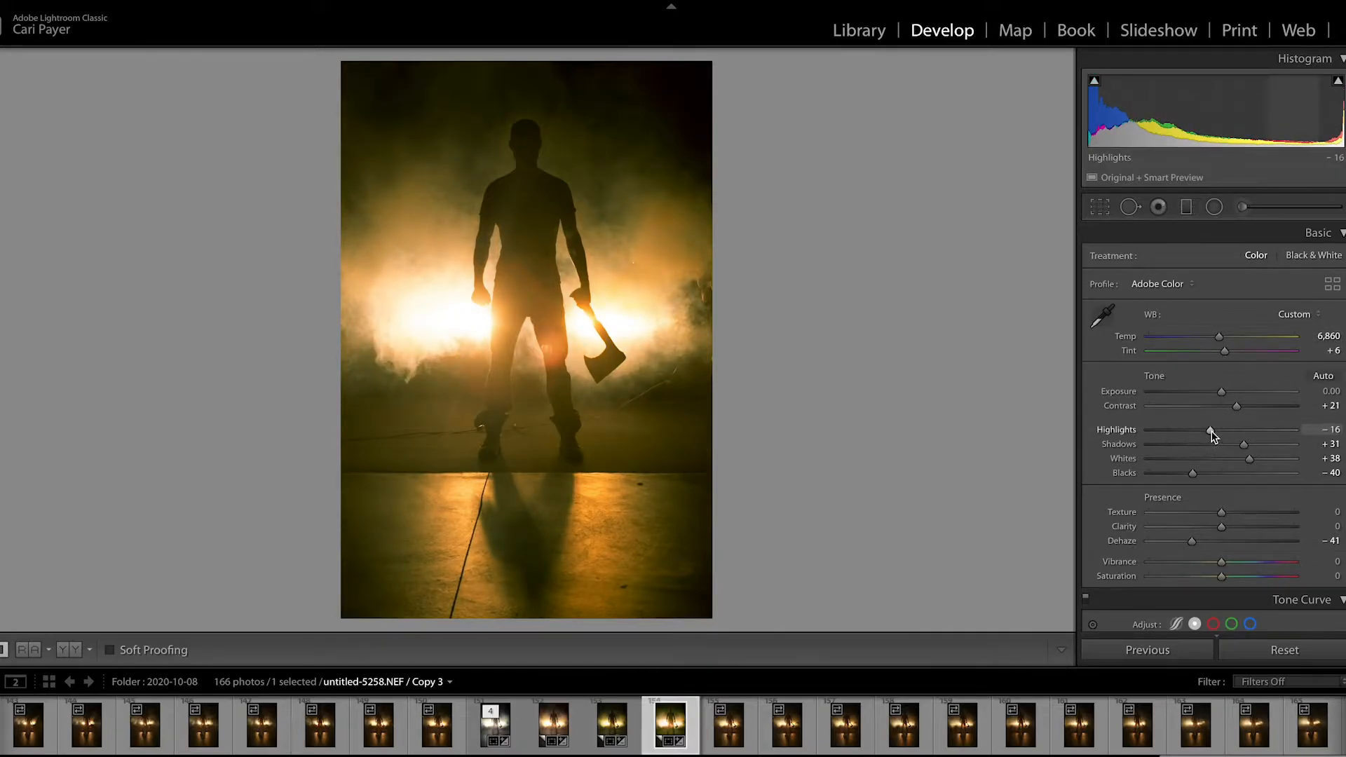
pyautogui.scroll(-10, 1213, 434)
pyautogui.scroll(-5, 1215, 437)
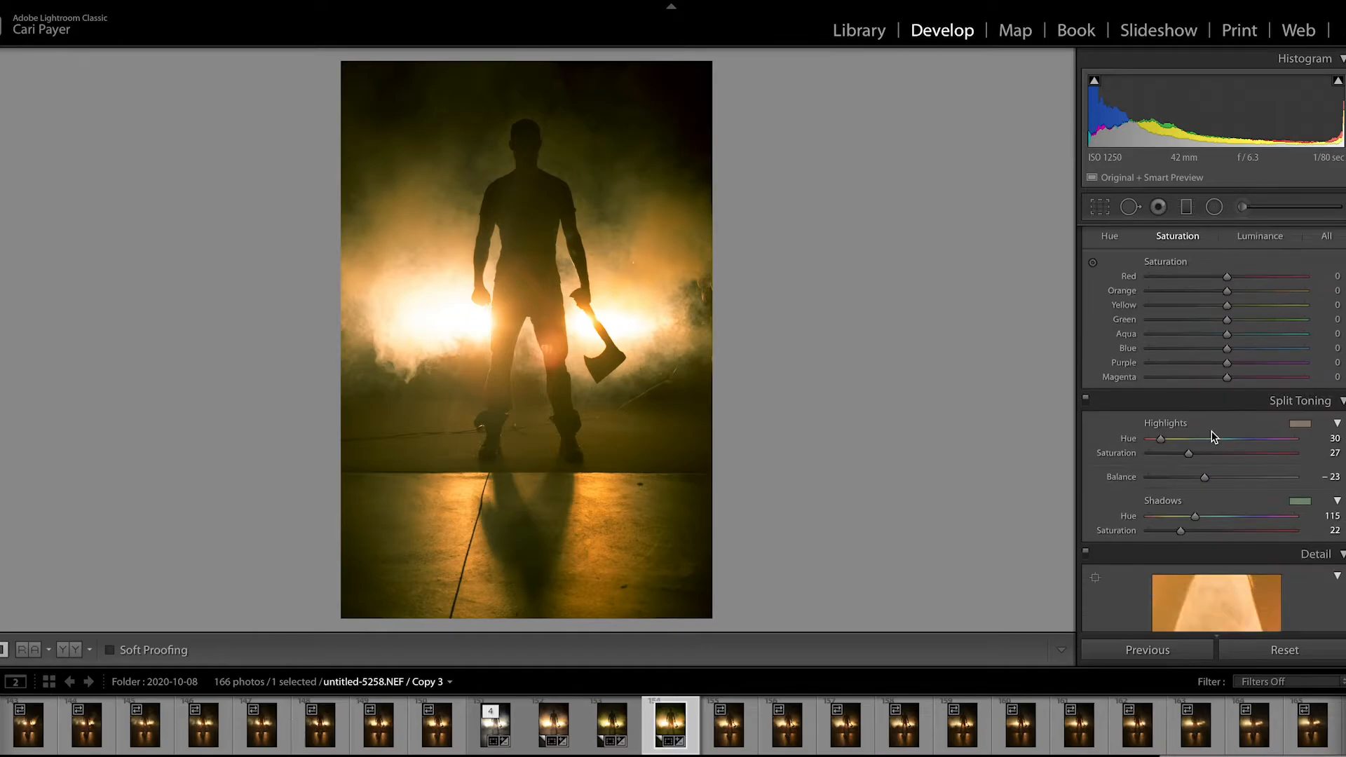
# - Set the luminance noise reduction to 9
pyautogui.scroll(-3, 1212, 431)
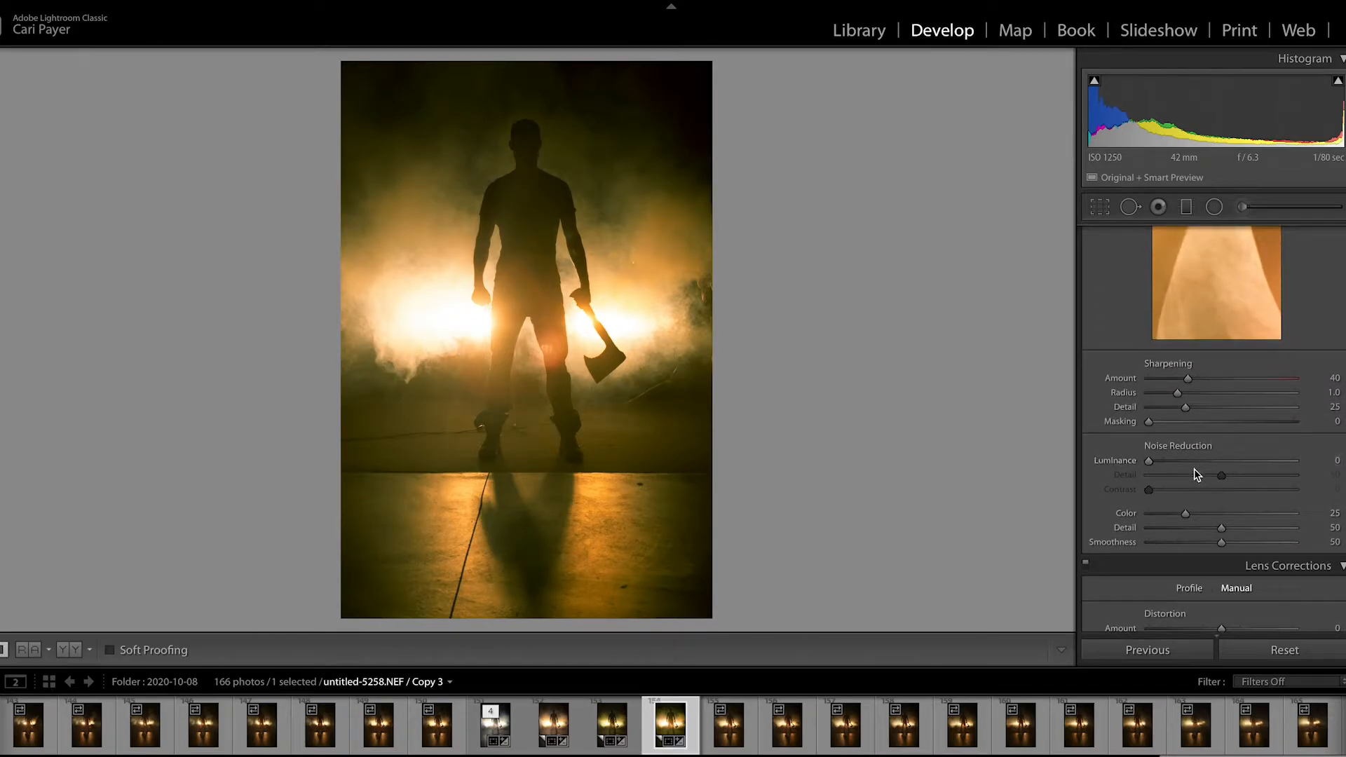
pyautogui.moveTo(1149, 461); pyautogui.dragTo(1163, 466)
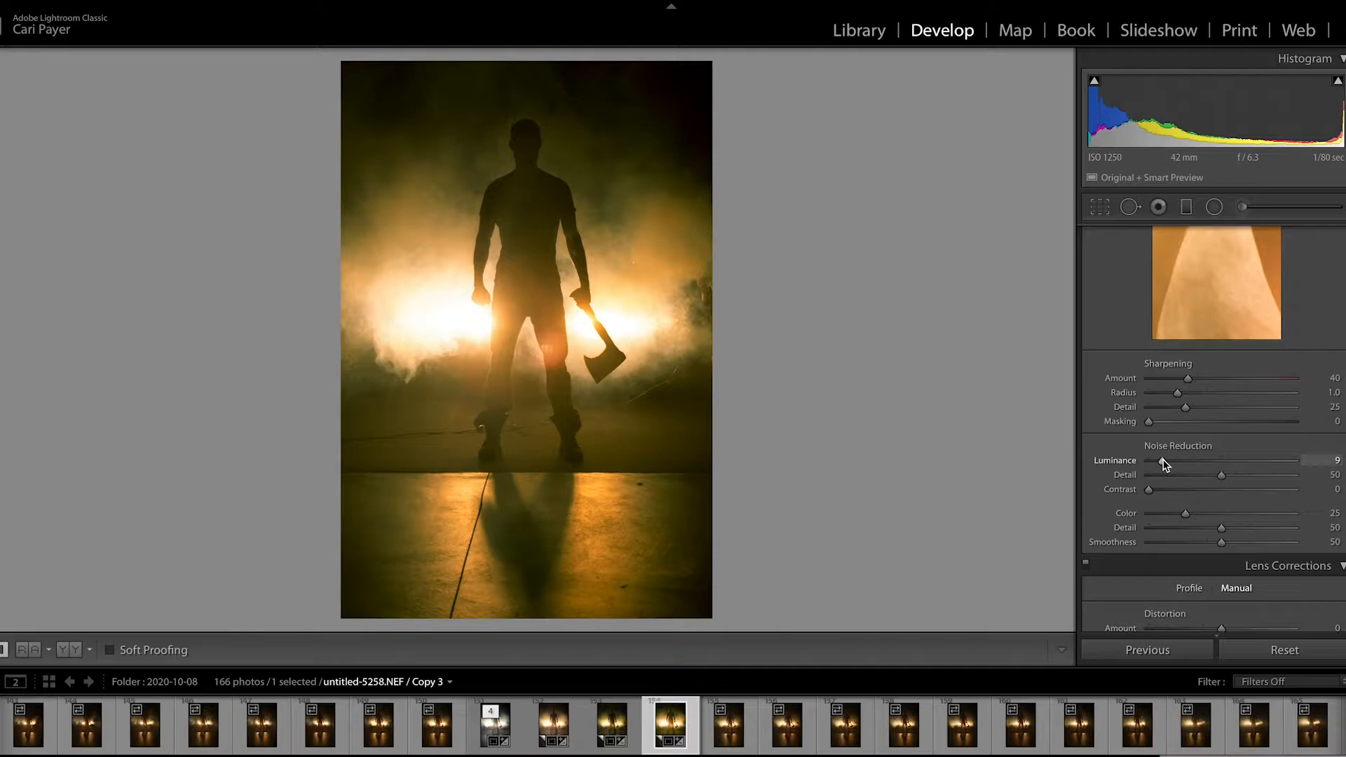
pyautogui.moveTo(1162, 460)
pyautogui.mouseDown()
pyautogui.moveTo(1145, 460)
pyautogui.moveTo(1163, 462)
pyautogui.mouseUp()
# - Try adding grain with an amount of 60, and remove the grain again
pyautogui.scroll(-5, 1164, 462)
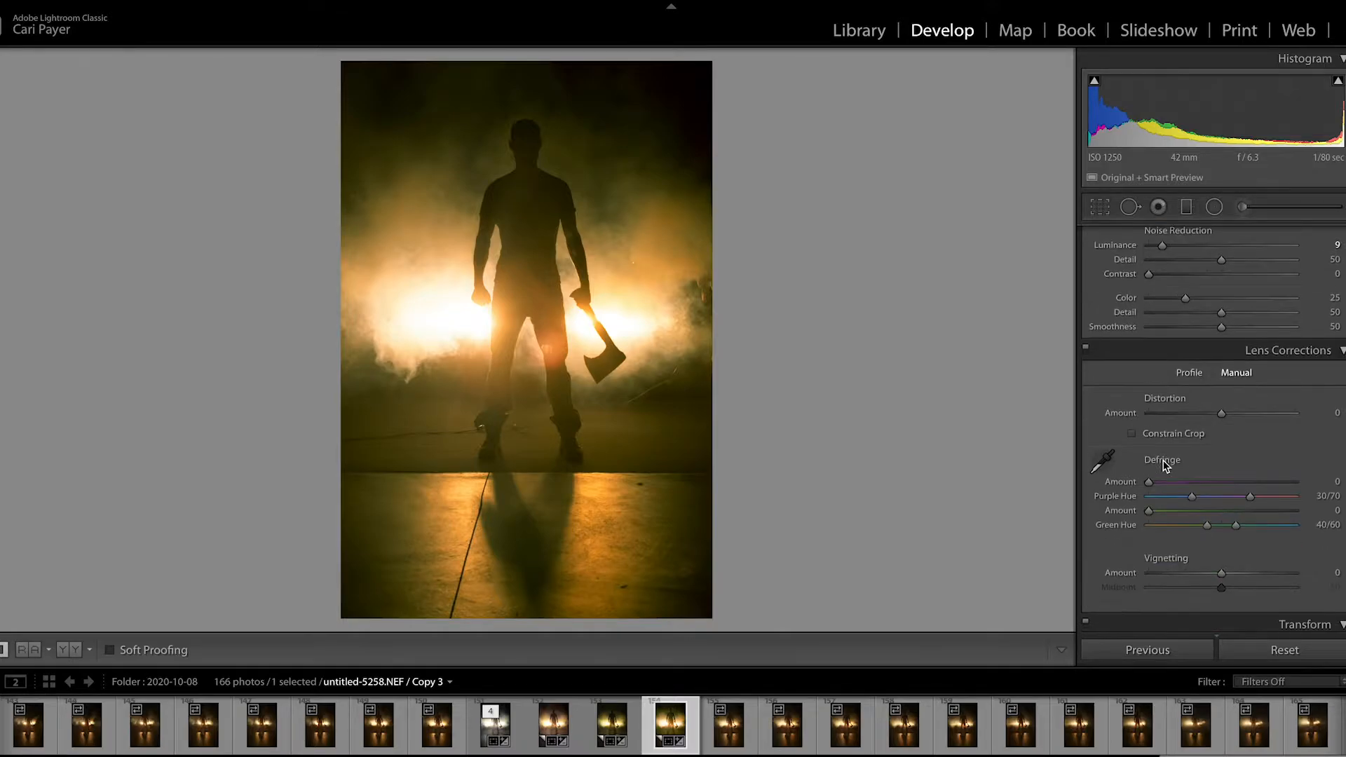
pyautogui.scroll(-10, 1164, 464)
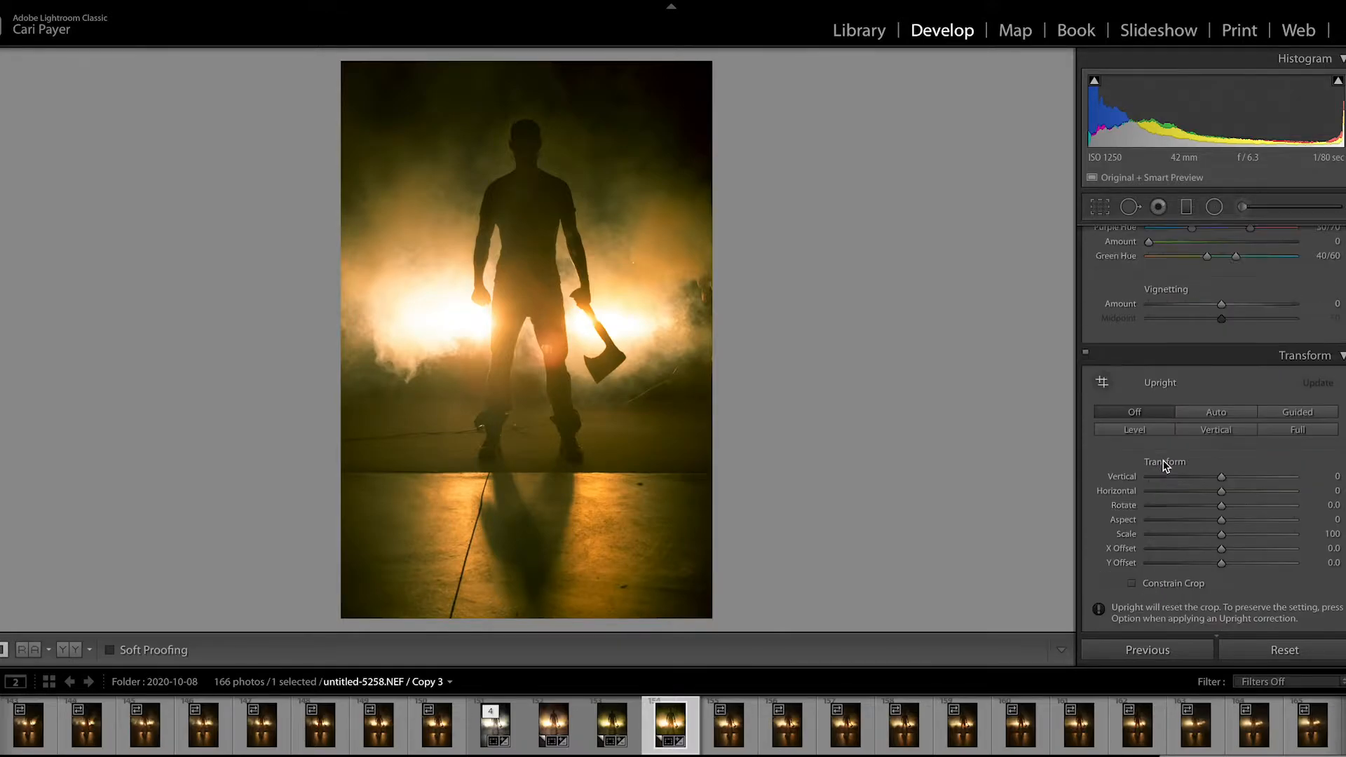
pyautogui.scroll(-1, 1164, 465)
pyautogui.moveTo(1149, 561); pyautogui.dragTo(1239, 563)
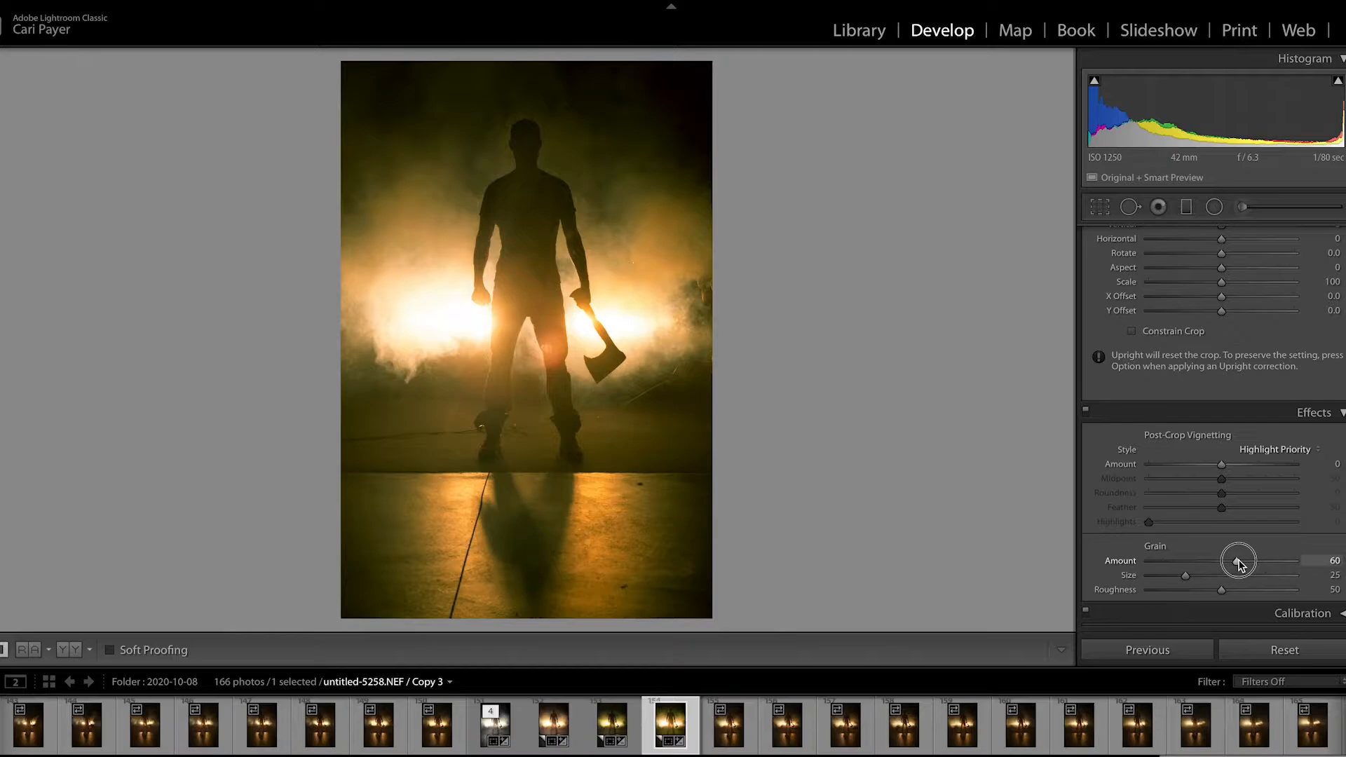
pyautogui.moveTo(1239, 563); pyautogui.dragTo(1112, 578)
pyautogui.scroll(15, 1238, 383)
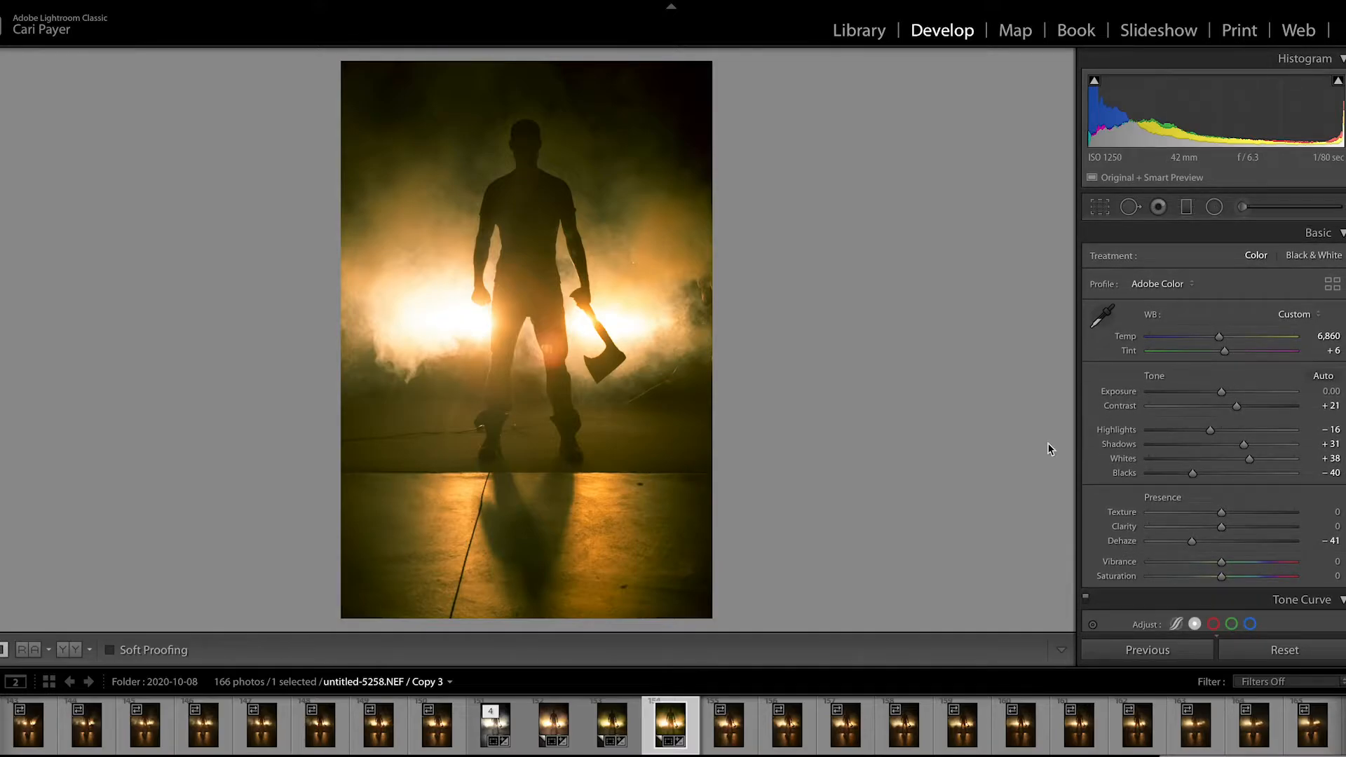
# - Compare Copy 3 as the reference photo side by side with Copy 2, and return to the single view of Copy 3
pyautogui.click(24, 652)
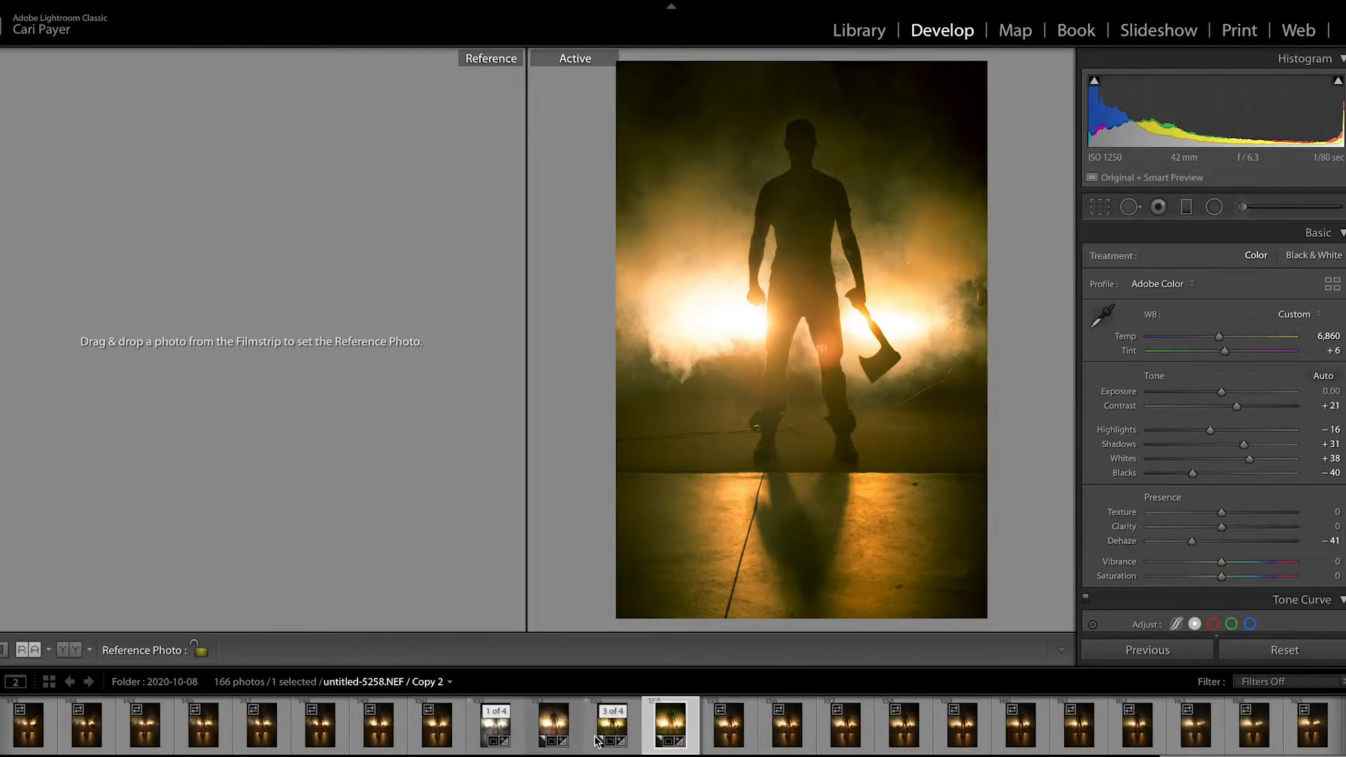
pyautogui.click(633, 732)
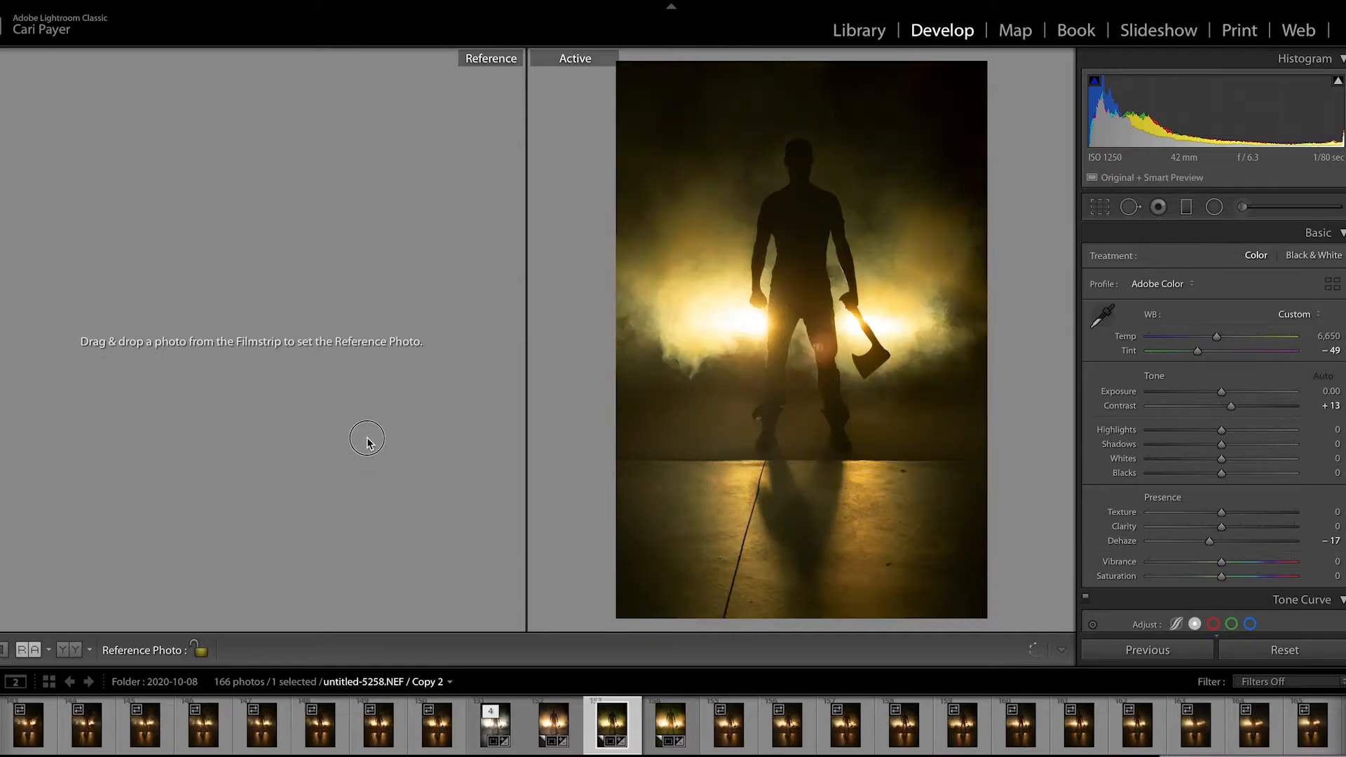
pyautogui.click(680, 732)
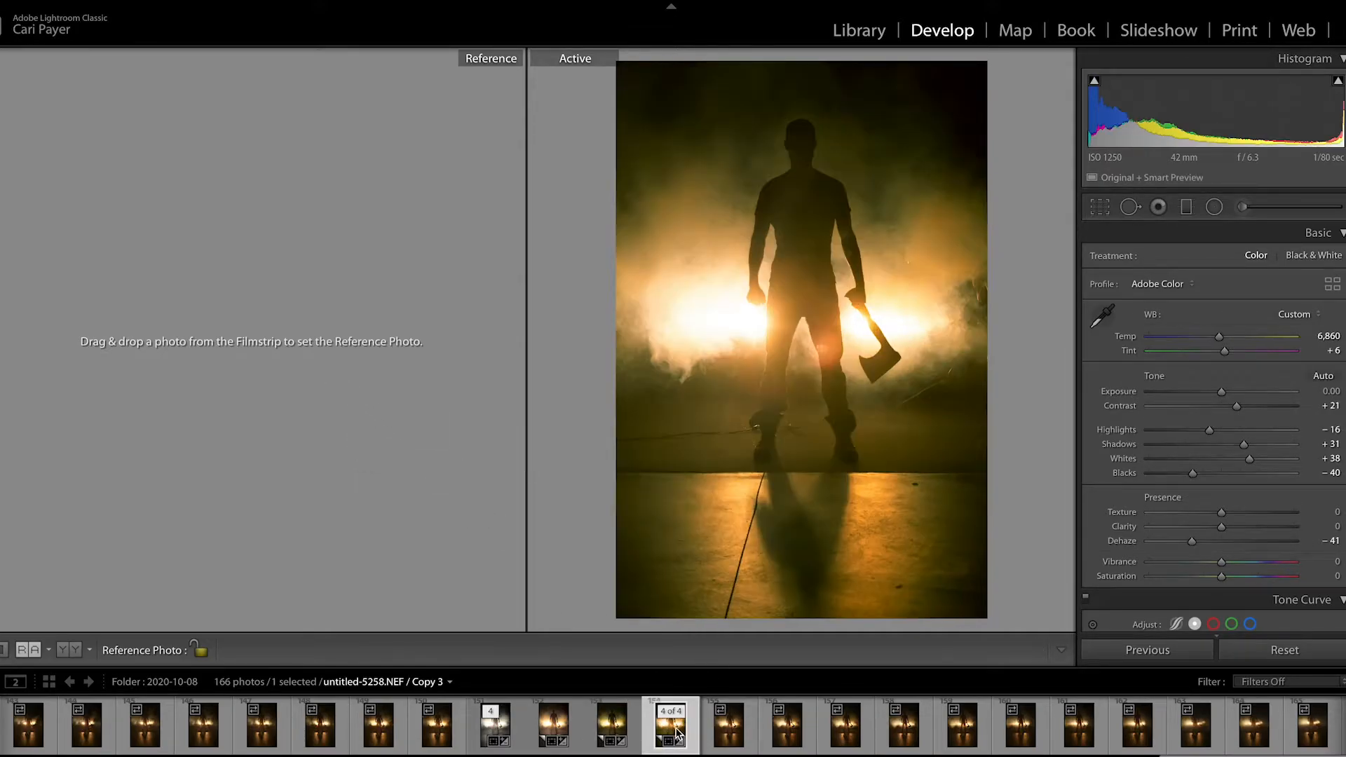
pyautogui.moveTo(678, 733); pyautogui.dragTo(402, 463)
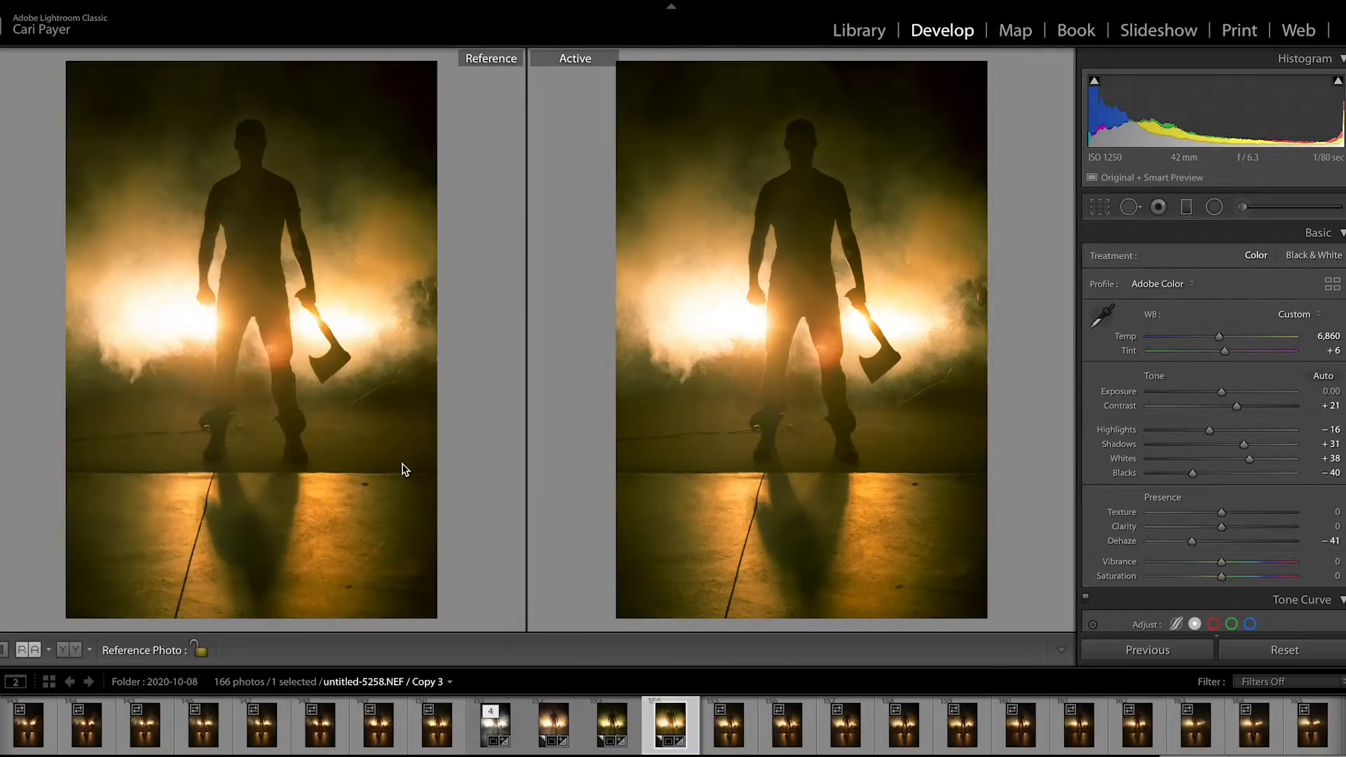
pyautogui.moveTo(611, 729); pyautogui.dragTo(713, 404)
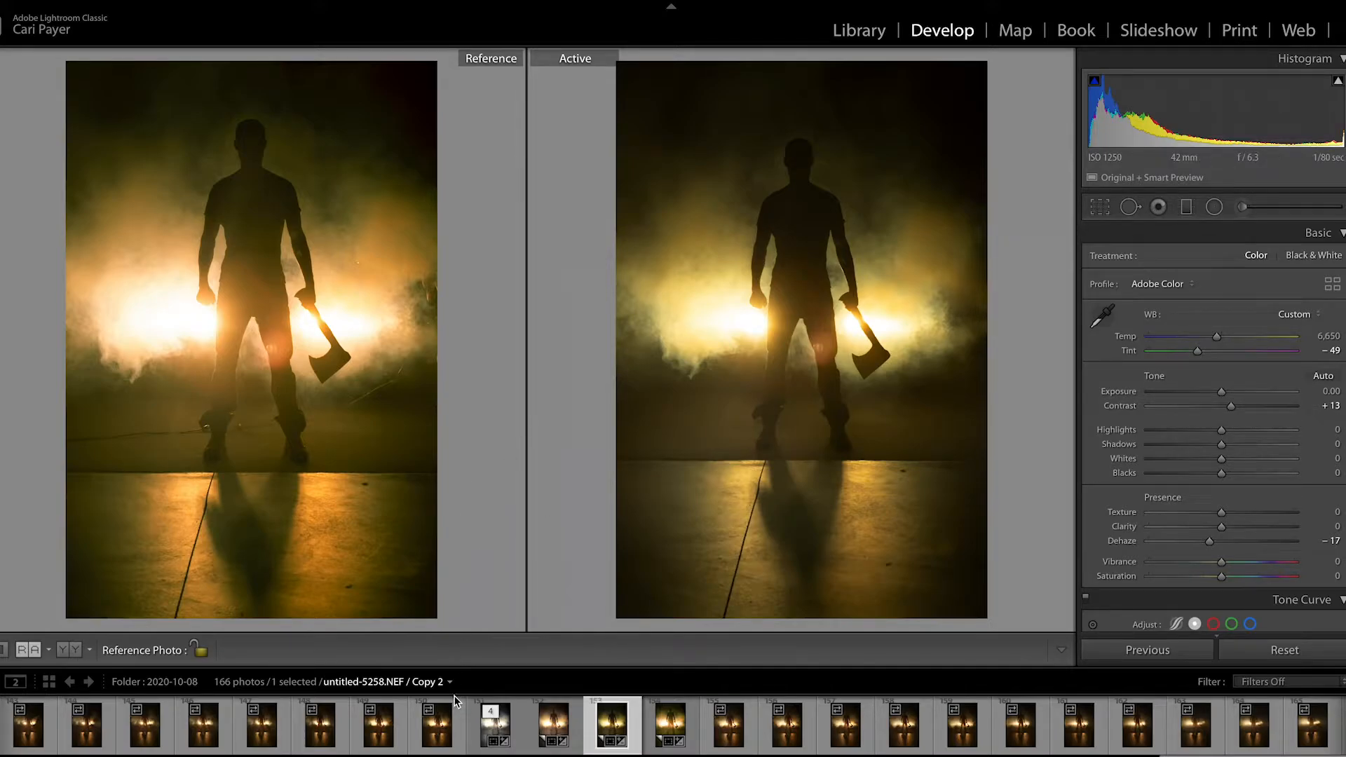
pyautogui.click(3, 651)
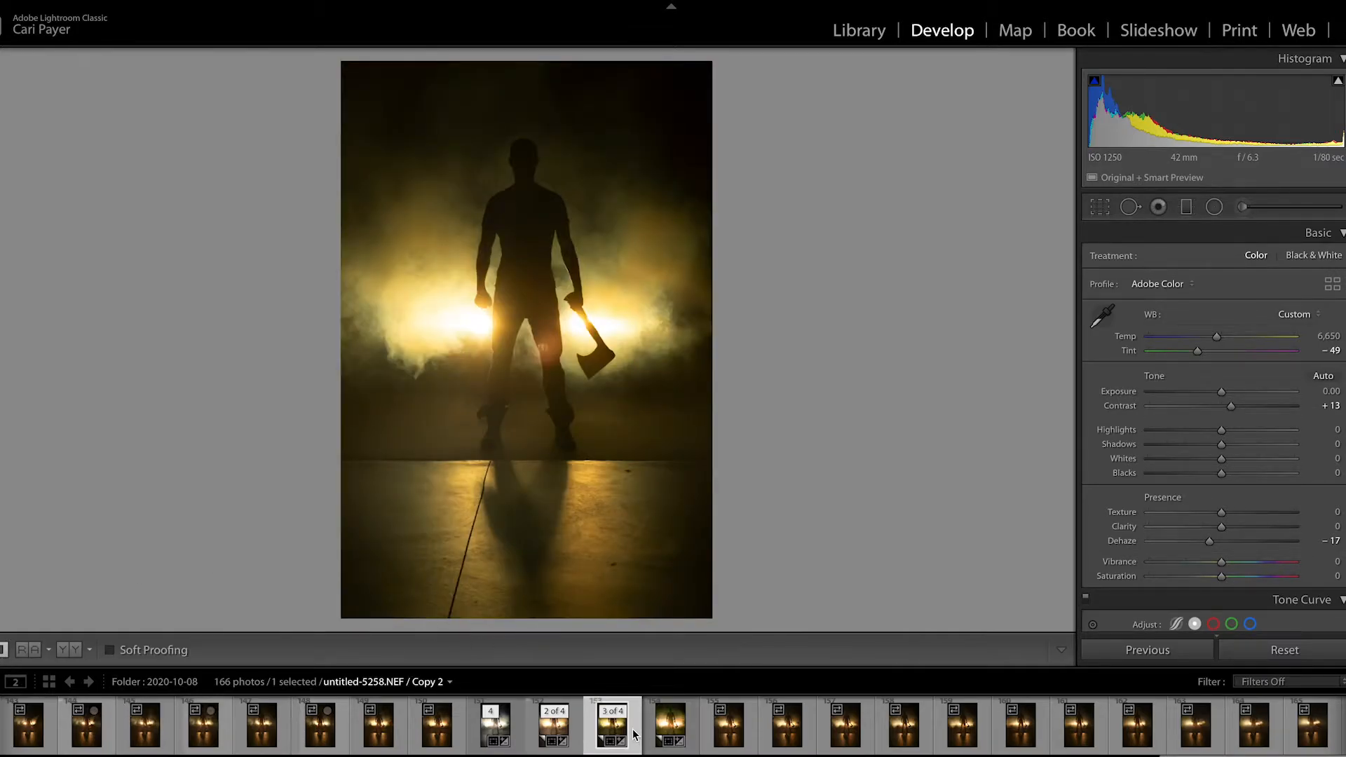
pyautogui.click(688, 733)
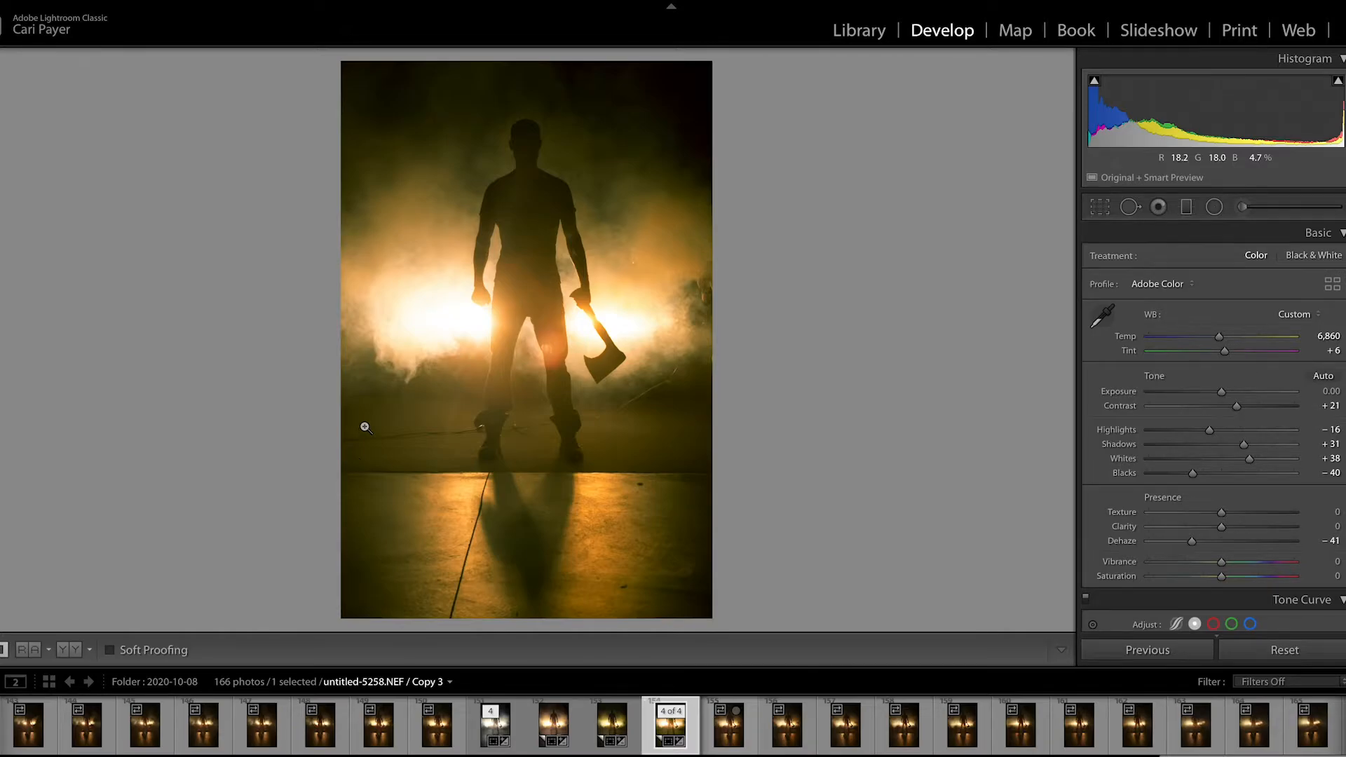
# - Heal the two bright specks in the smoke beside the arm and axe with a size 36 healing brush
pyautogui.click(686, 371)
pyautogui.moveTo(685, 370); pyautogui.dragTo(502, 355)
pyautogui.click(502, 356)
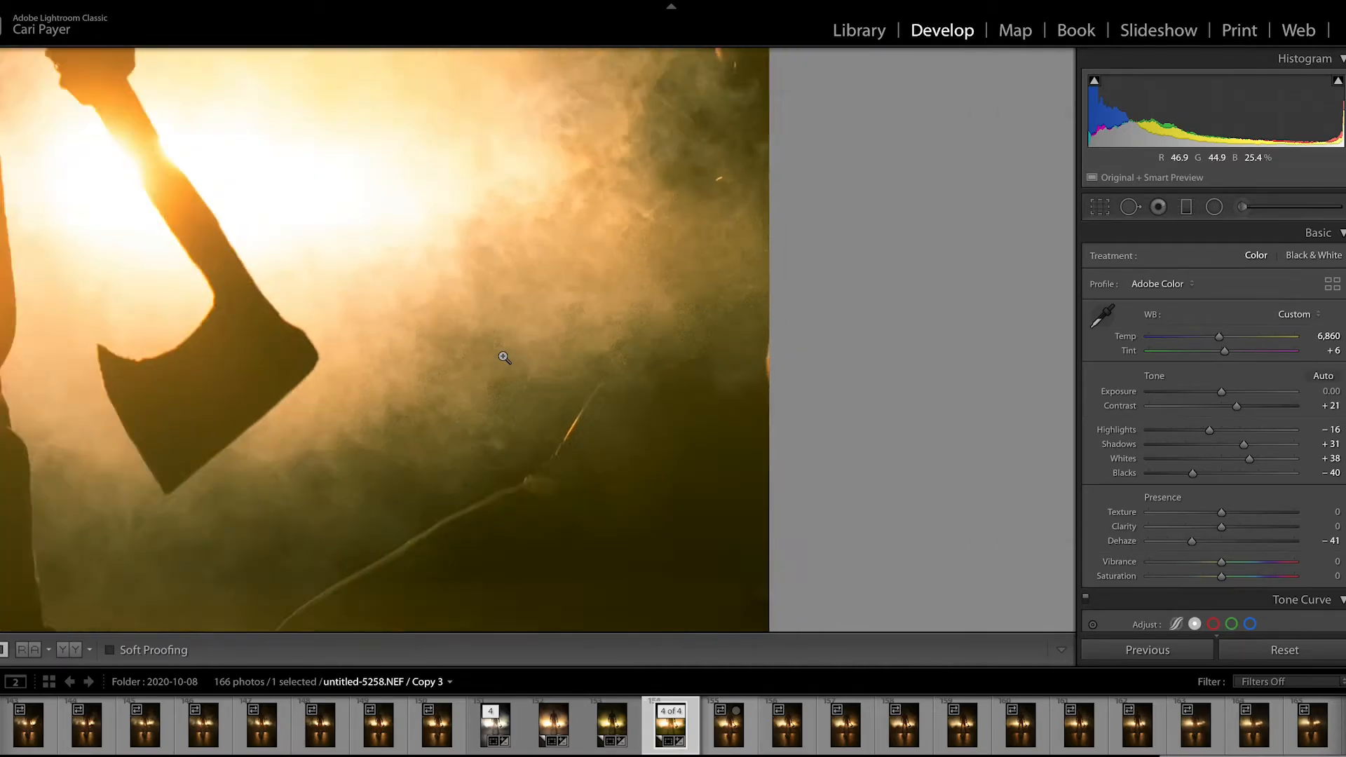
pyautogui.click(646, 348)
pyautogui.moveTo(651, 345); pyautogui.dragTo(240, 325)
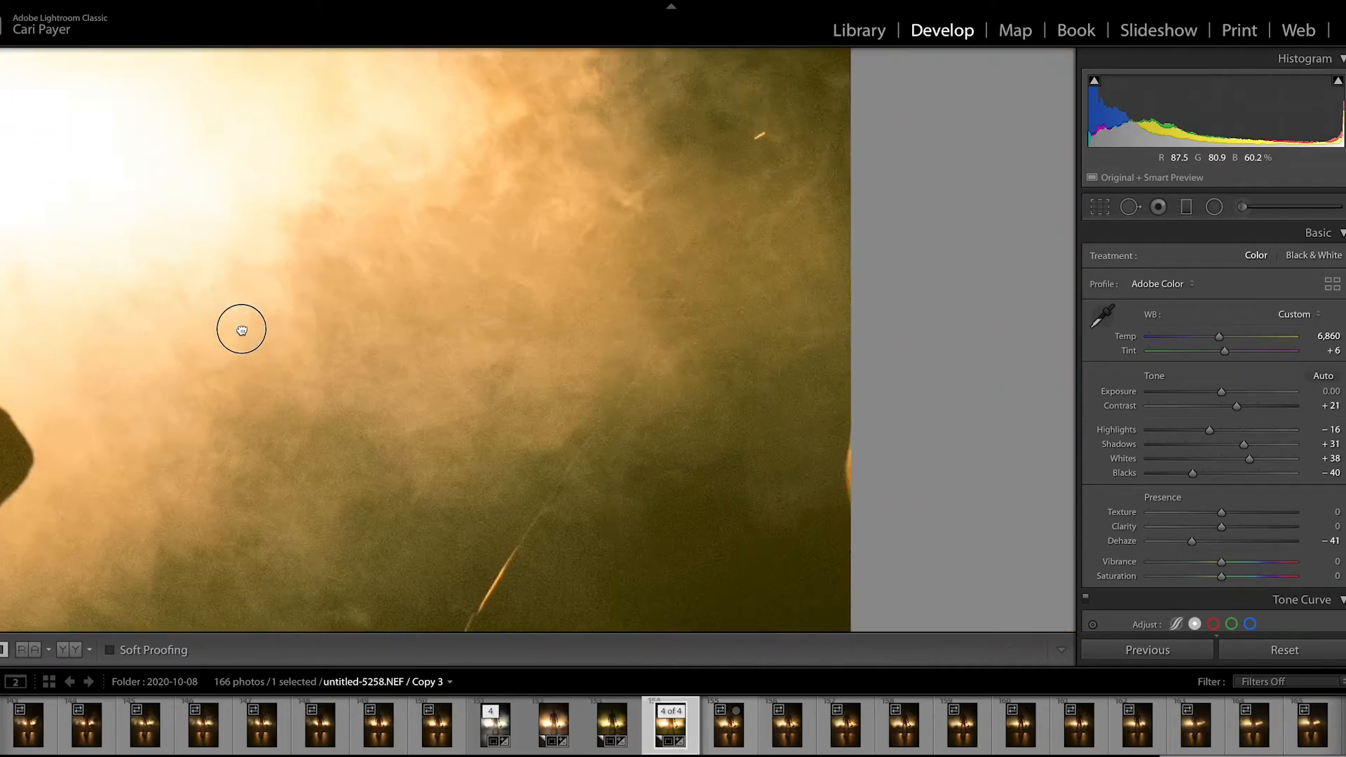
pyautogui.click(334, 279)
pyautogui.click(334, 281)
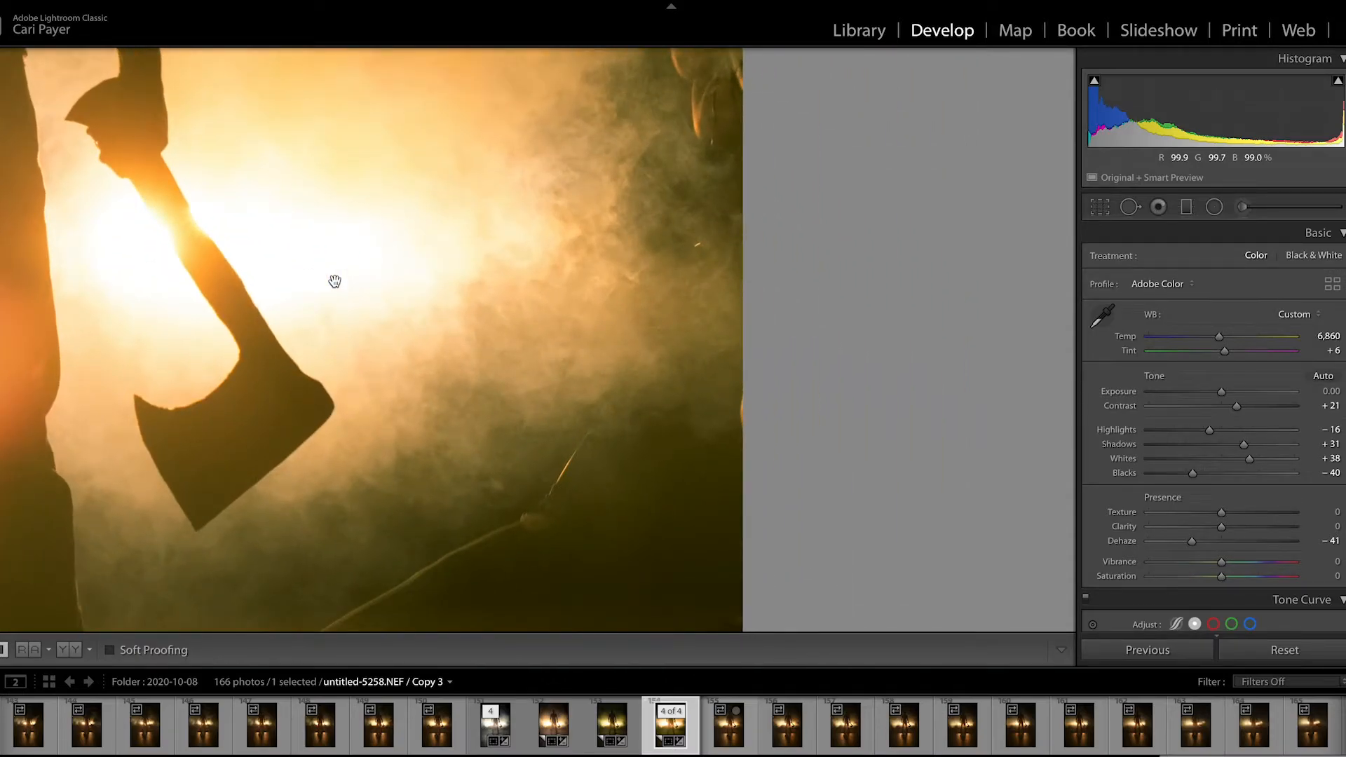
pyautogui.moveTo(631, 186); pyautogui.dragTo(445, 361)
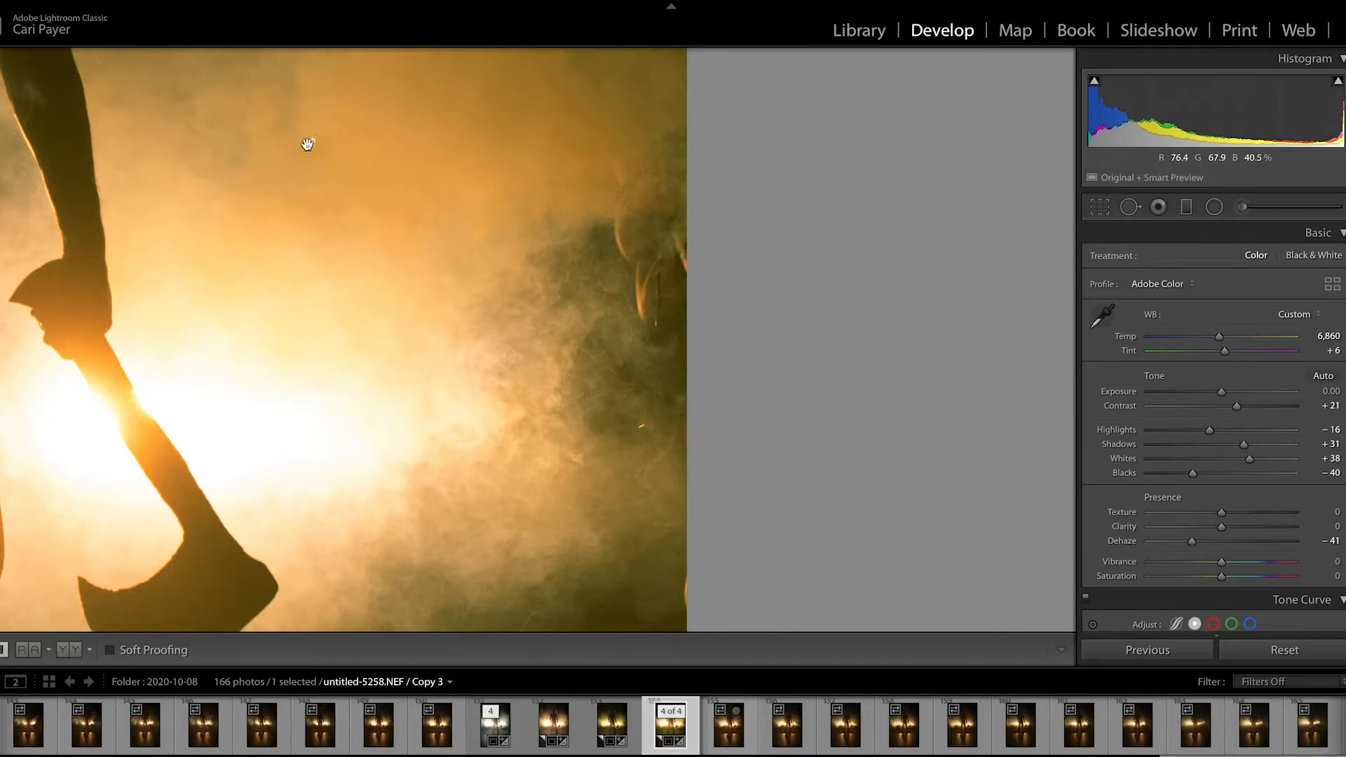
pyautogui.click(1131, 208)
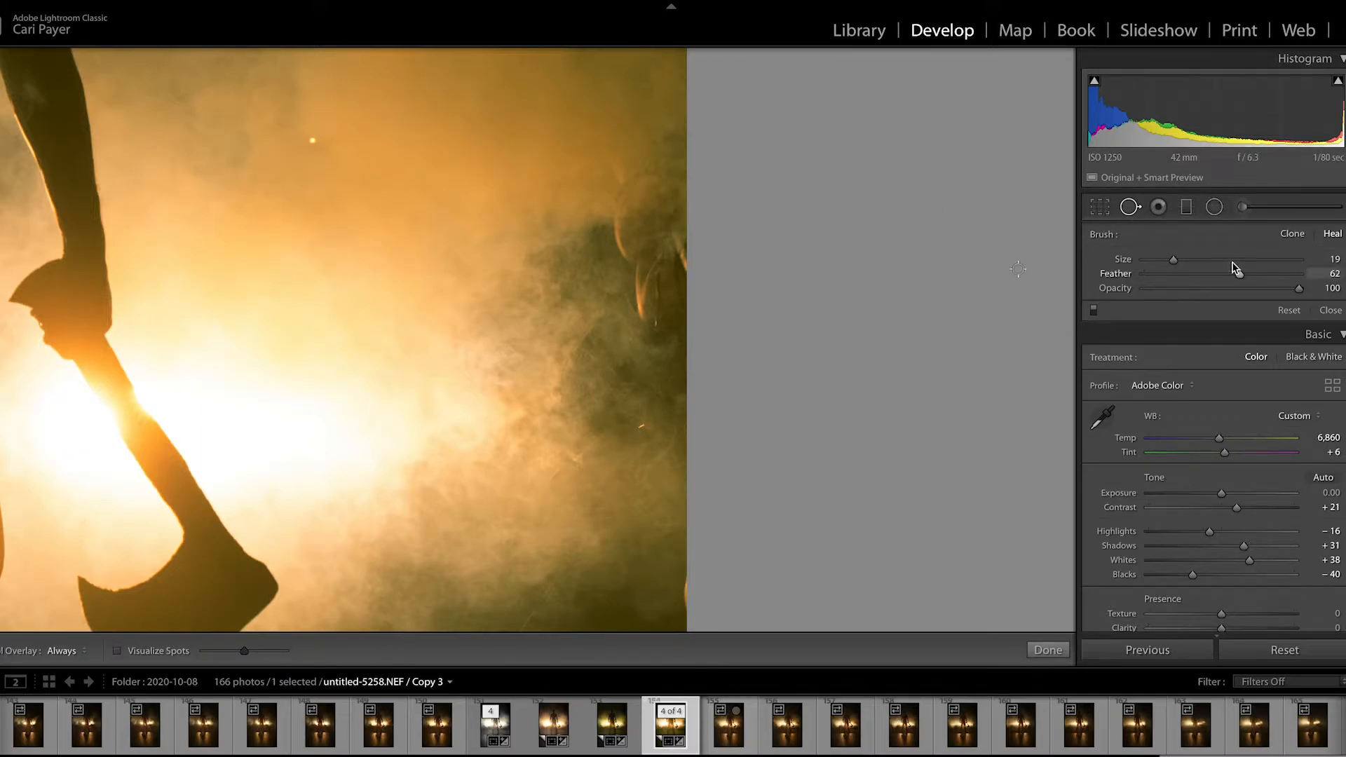
pyautogui.moveTo(1160, 259); pyautogui.dragTo(1200, 260)
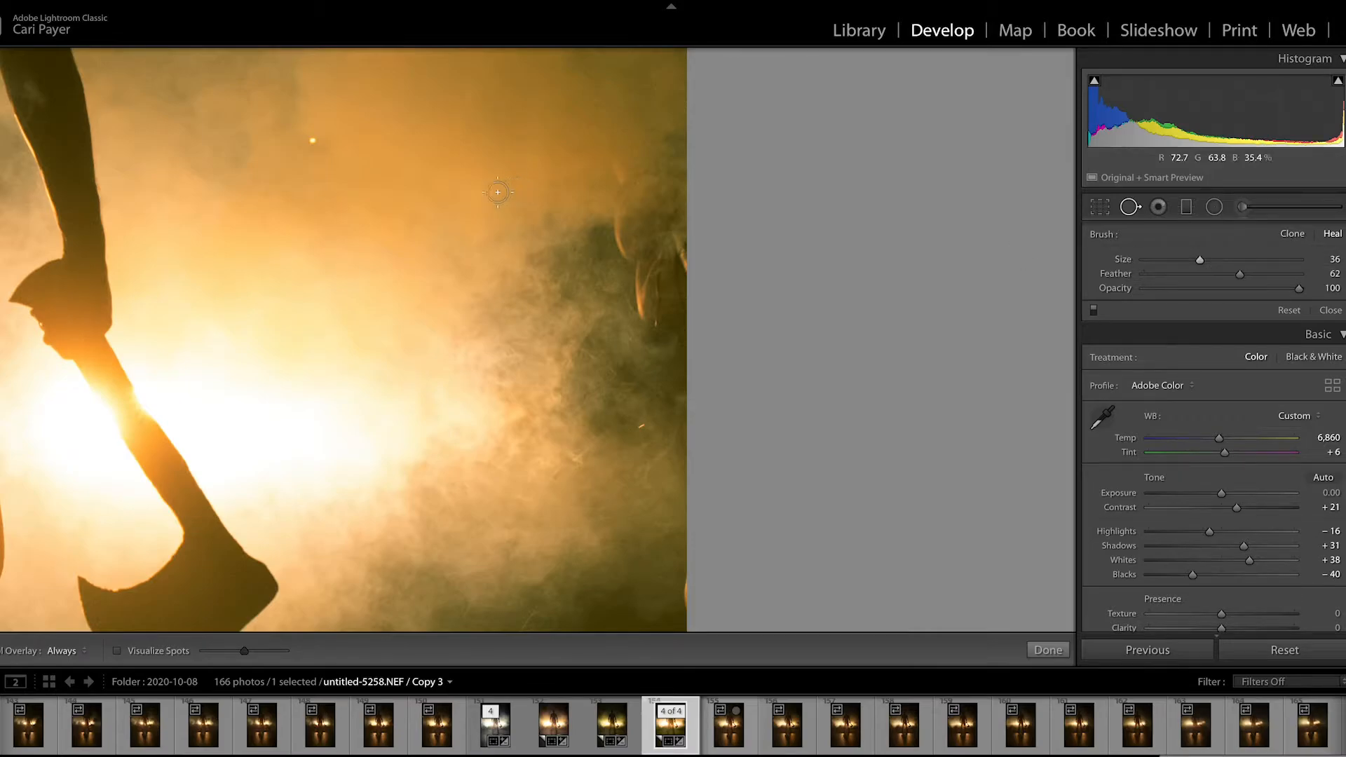
pyautogui.click(312, 141)
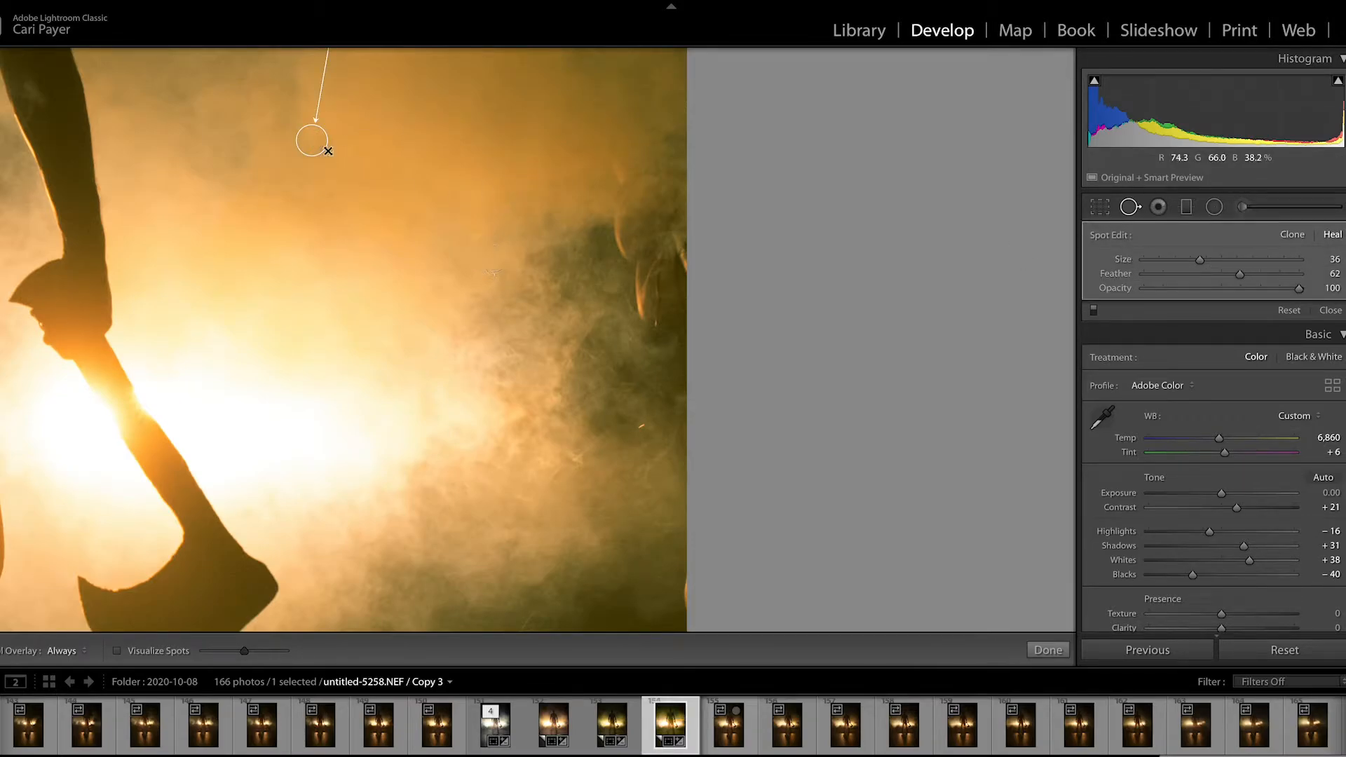
pyautogui.click(640, 426)
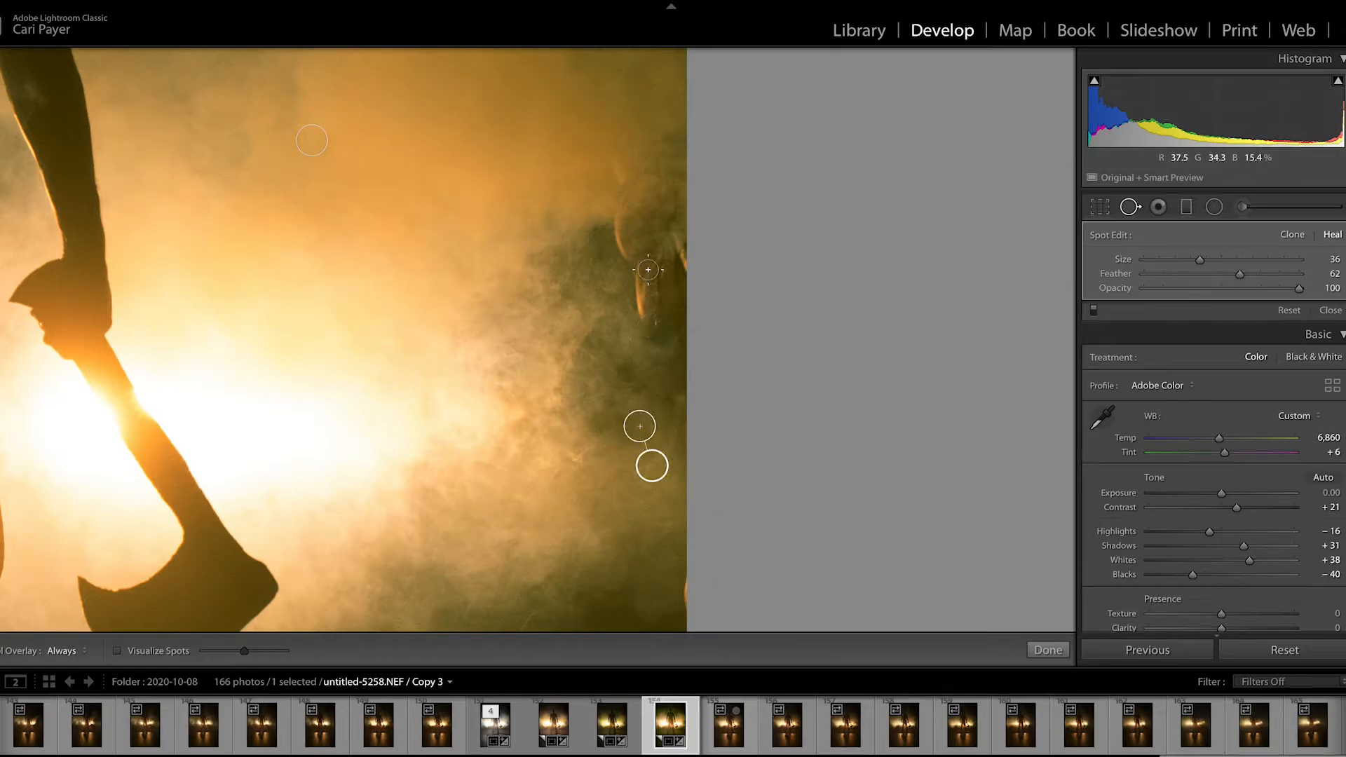
# - Paint a heal of size 80 over the distracting bright object at the photo's right edge
pyautogui.scroll(5, 648, 269)
pyautogui.moveTo(655, 216)
pyautogui.mouseDown()
pyautogui.moveTo(662, 259)
pyautogui.moveTo(670, 222)
pyautogui.mouseUp()
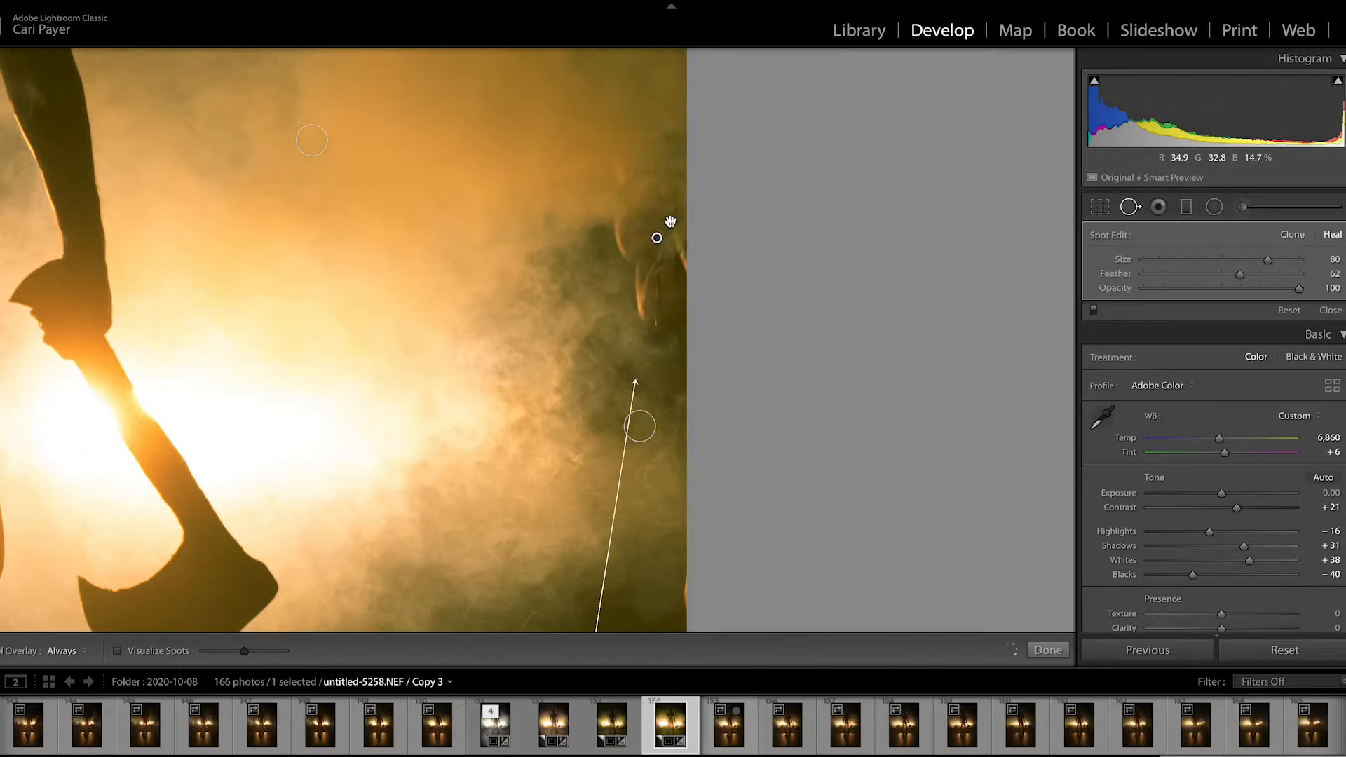
pyautogui.click(634, 502)
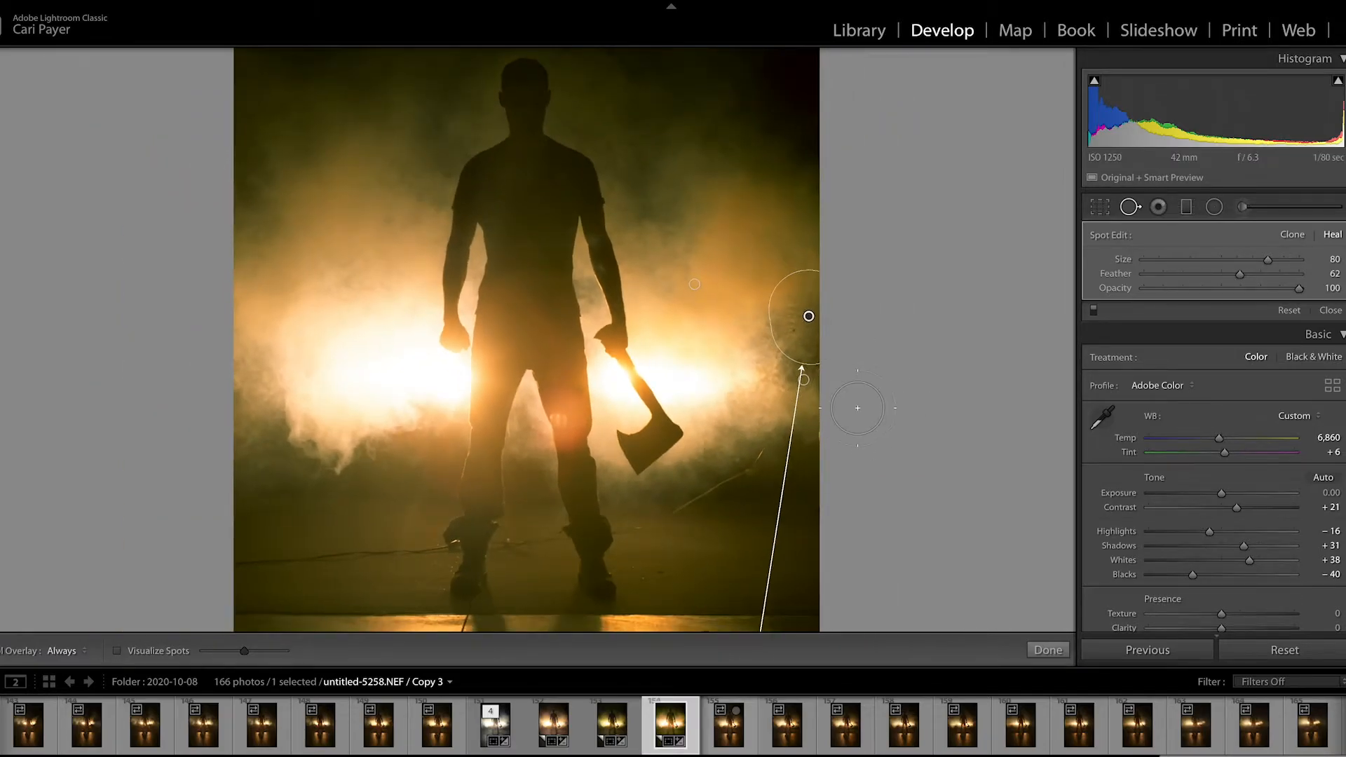
# - Reposition the large heal's source to the textured smoke just below and left of it, and close spot removal
pyautogui.press('super+minus')
pyautogui.press('super+minus')
pyautogui.moveTo(620, 450)
pyautogui.mouseDown()
pyautogui.moveTo(600, 312)
pyautogui.moveTo(634, 273)
pyautogui.mouseUp()
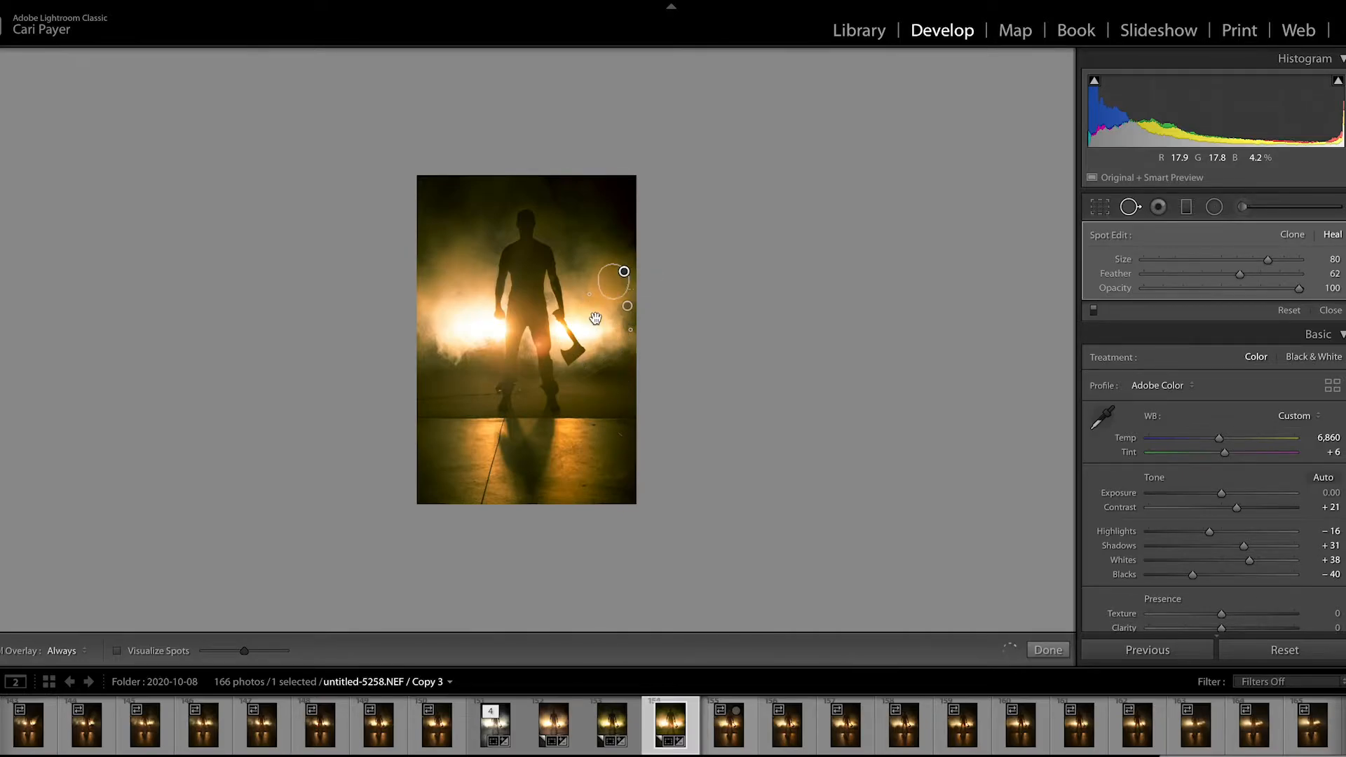
pyautogui.press('super+equal')
pyautogui.press('super+equal')
pyautogui.press('super+equal')
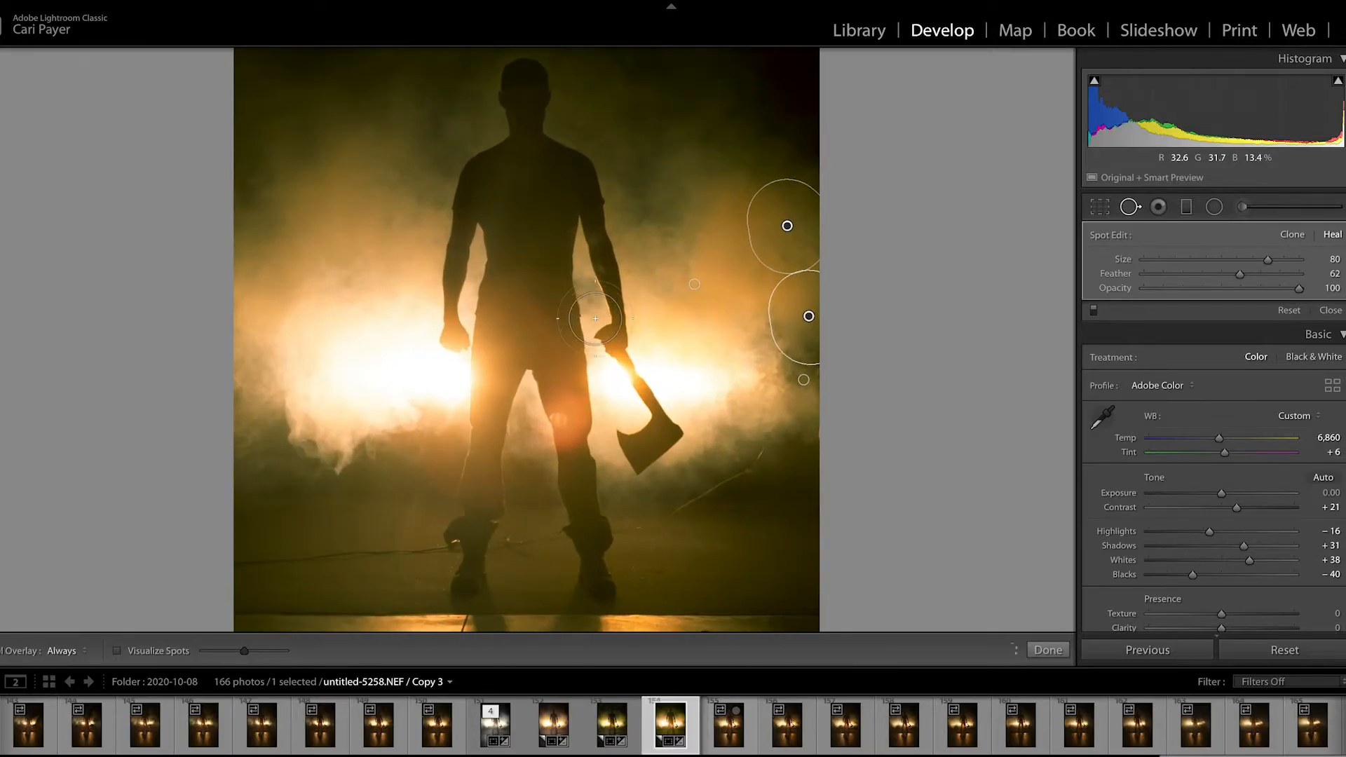
pyautogui.click(596, 318)
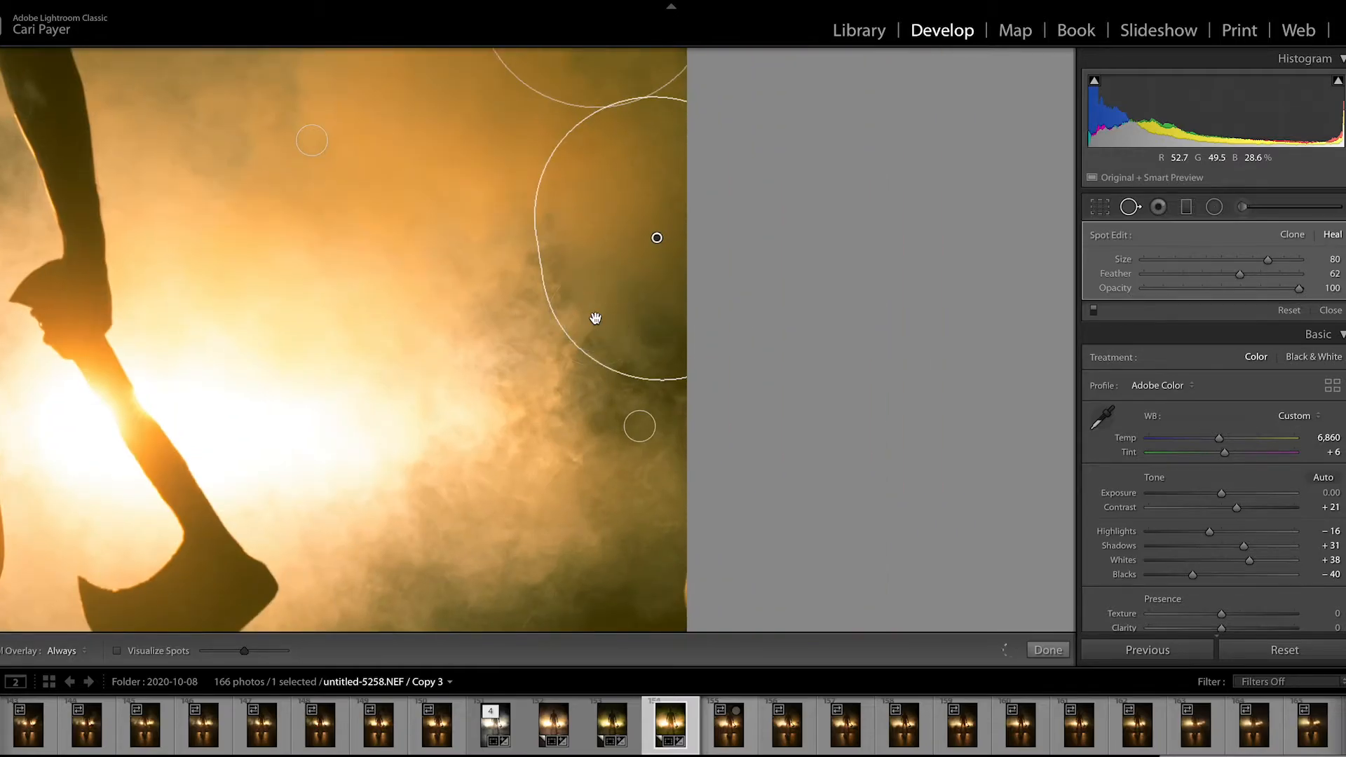
pyautogui.moveTo(565, 73)
pyautogui.mouseDown()
pyautogui.moveTo(468, 326)
pyautogui.moveTo(528, 427)
pyautogui.moveTo(498, 495)
pyautogui.mouseUp()
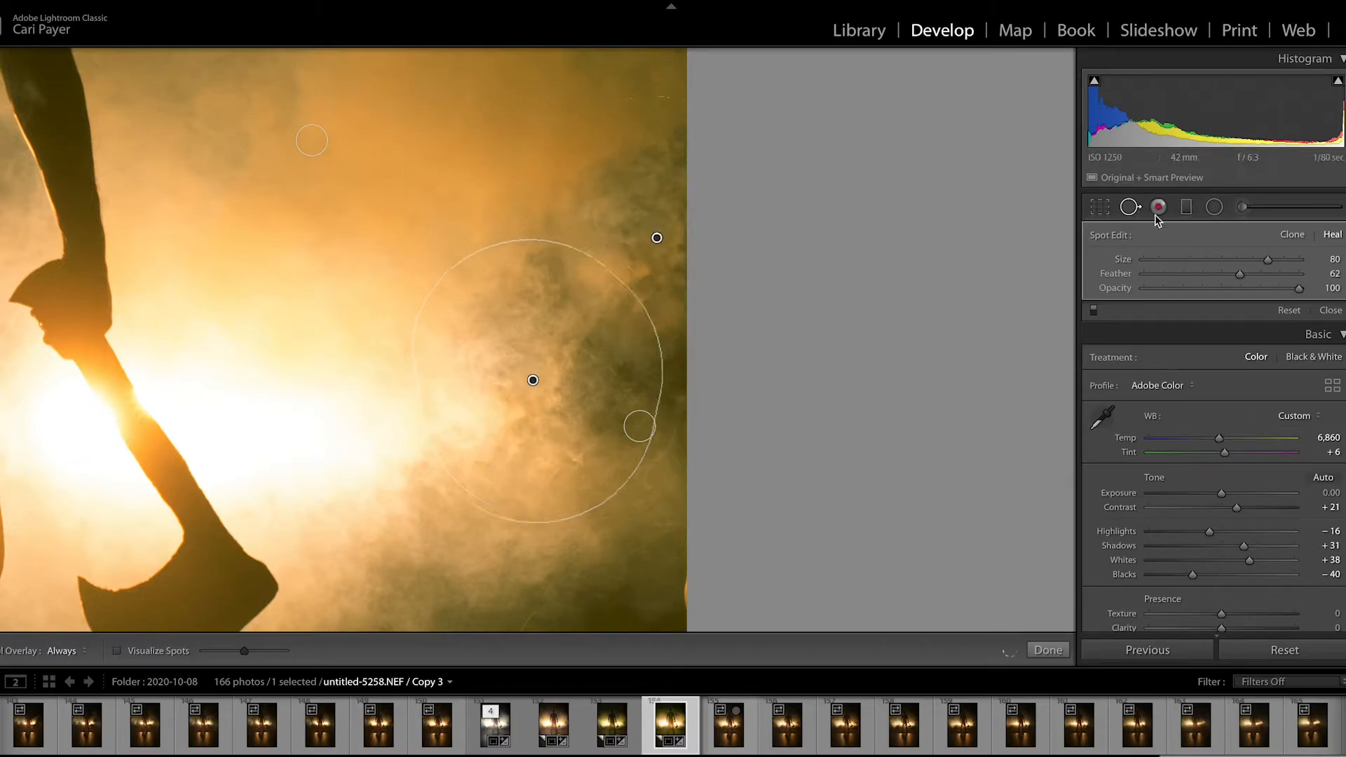
pyautogui.click(1160, 212)
pyautogui.click(710, 284)
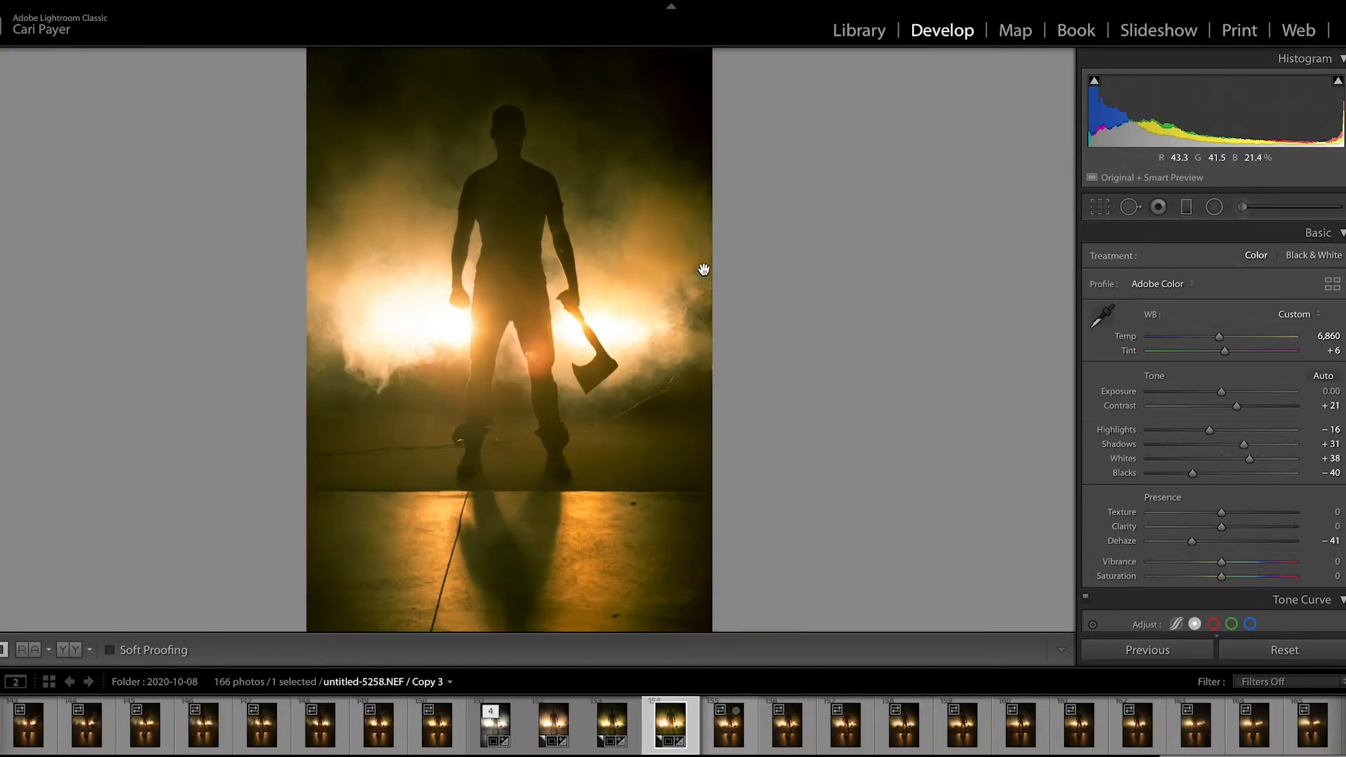
# - Try a size 78 heal stroke over the smoke left of the large healed area, and delete it
pyautogui.click(703, 272)
pyautogui.press('q')
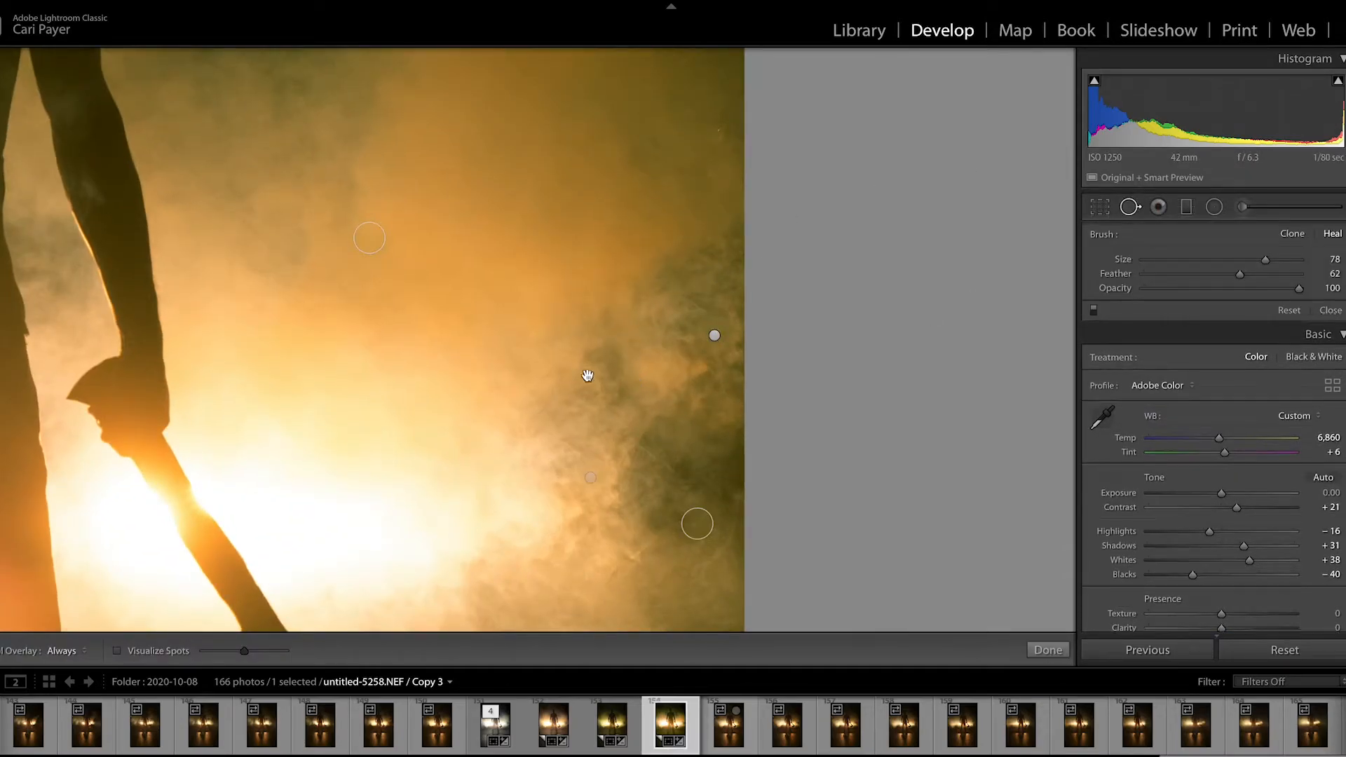
pyautogui.moveTo(580, 320); pyautogui.dragTo(656, 422)
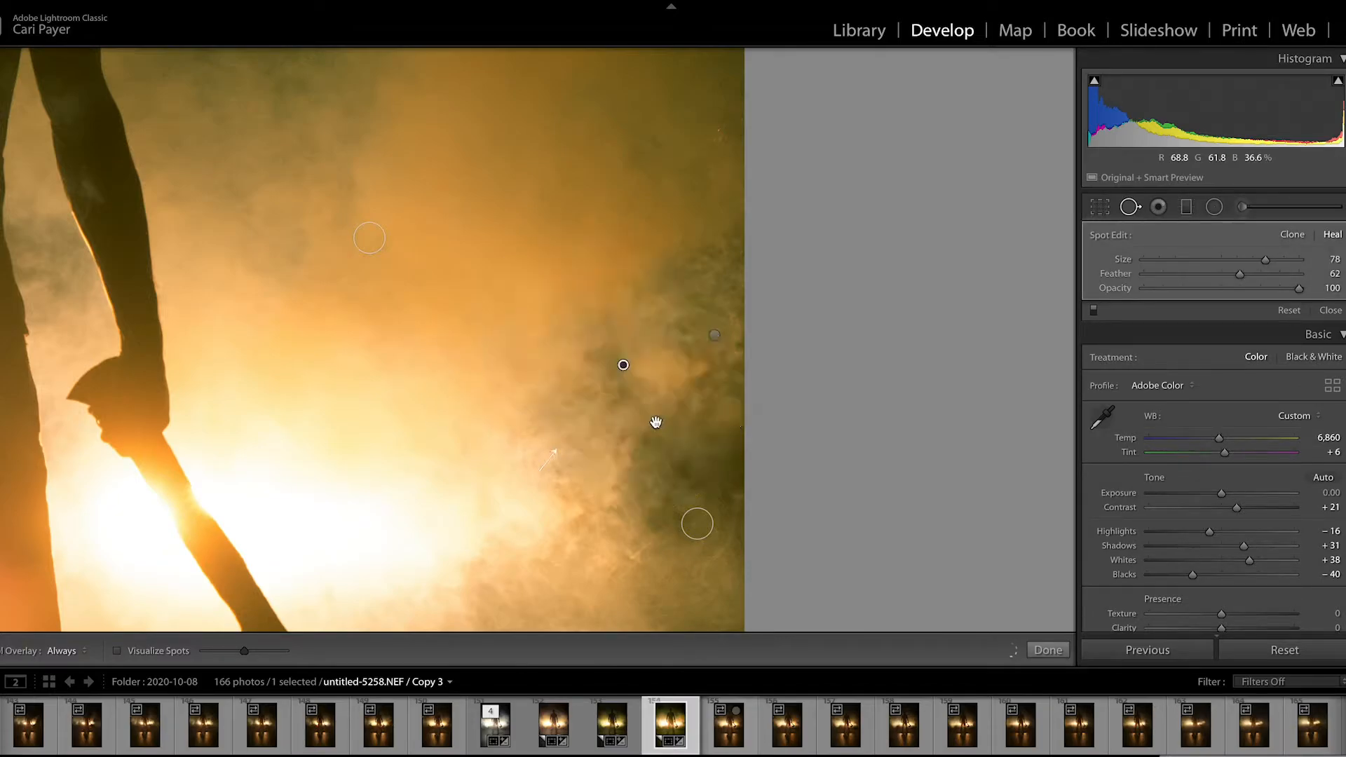
pyautogui.press('Delete')
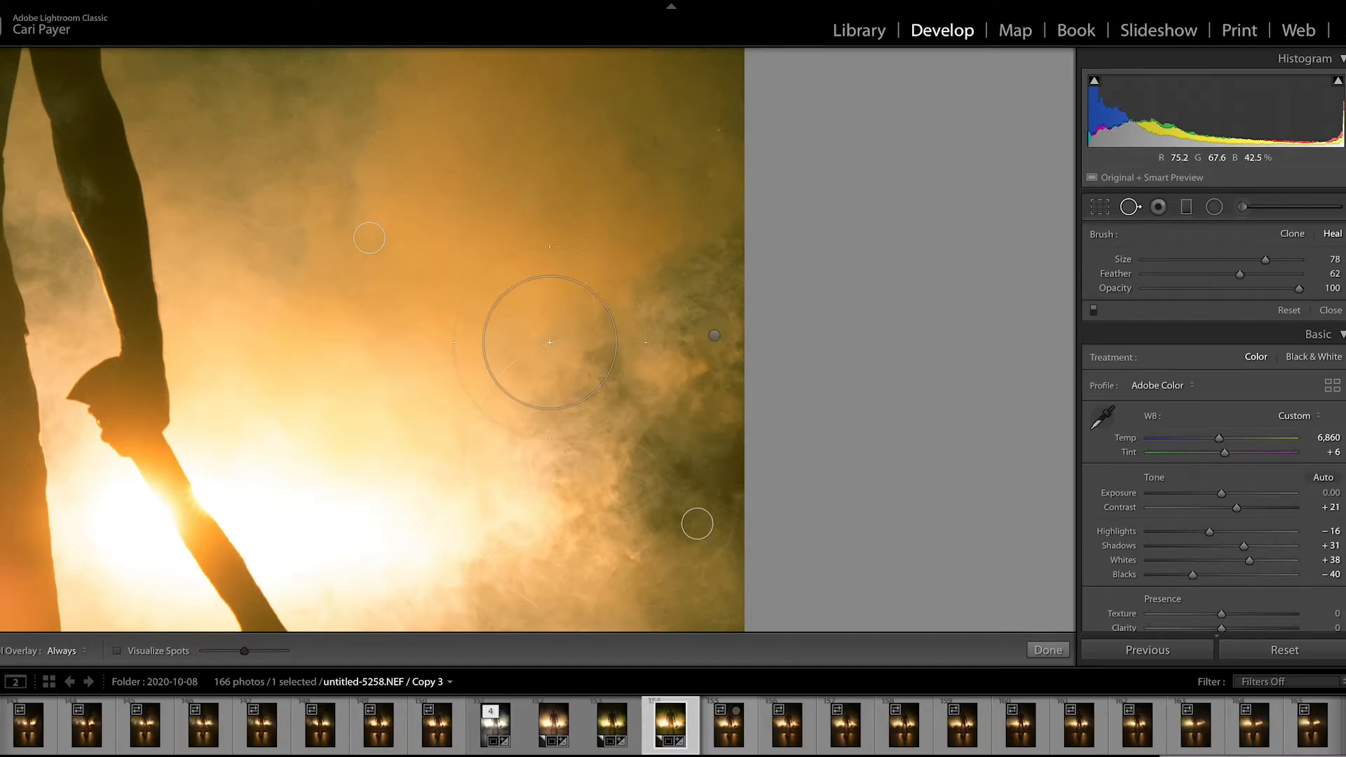
# - Heal the orange sliver on the photo's right edge, above the cable, with a size 75 spot
pyautogui.press('z')
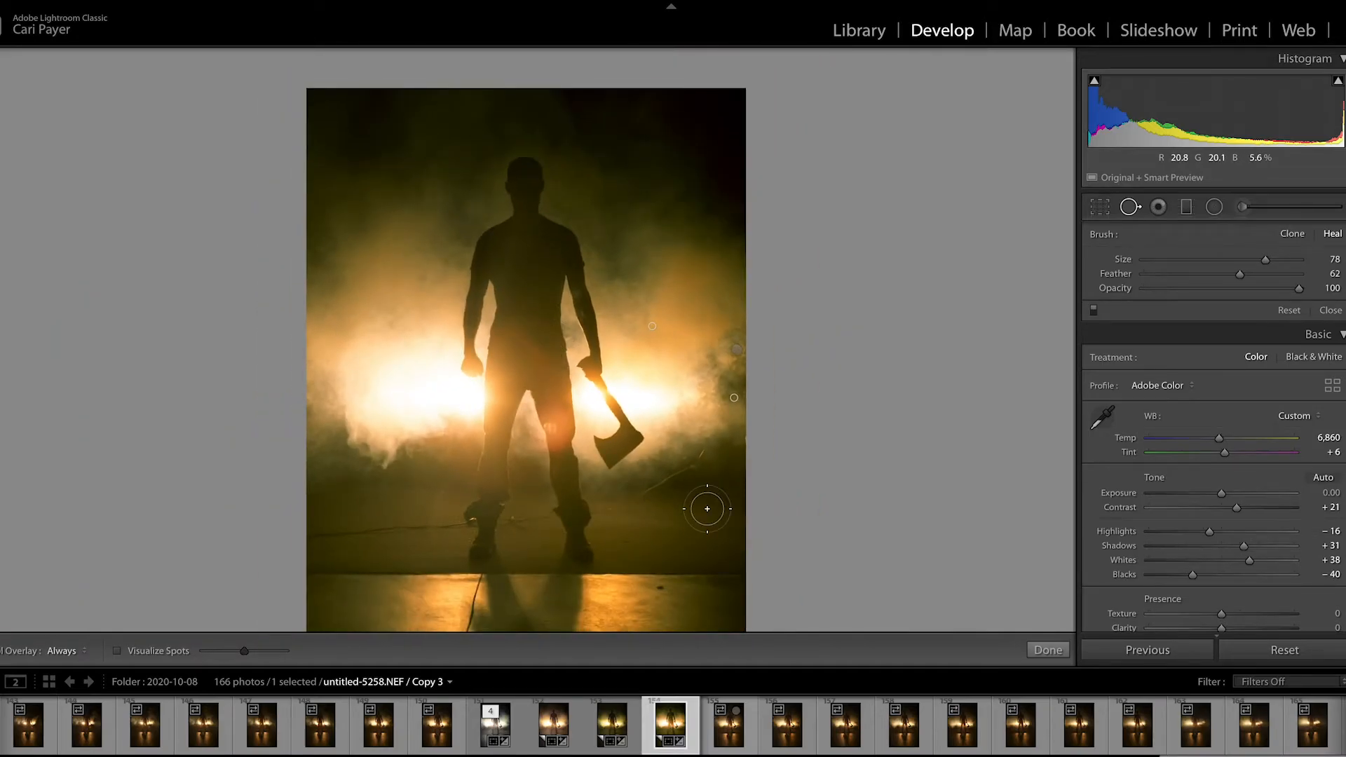
pyautogui.press('z')
pyautogui.click(1130, 206)
pyautogui.moveTo(827, 334); pyautogui.dragTo(703, 88)
pyautogui.click(769, 249)
pyautogui.moveTo(605, 263); pyautogui.dragTo(903, 375)
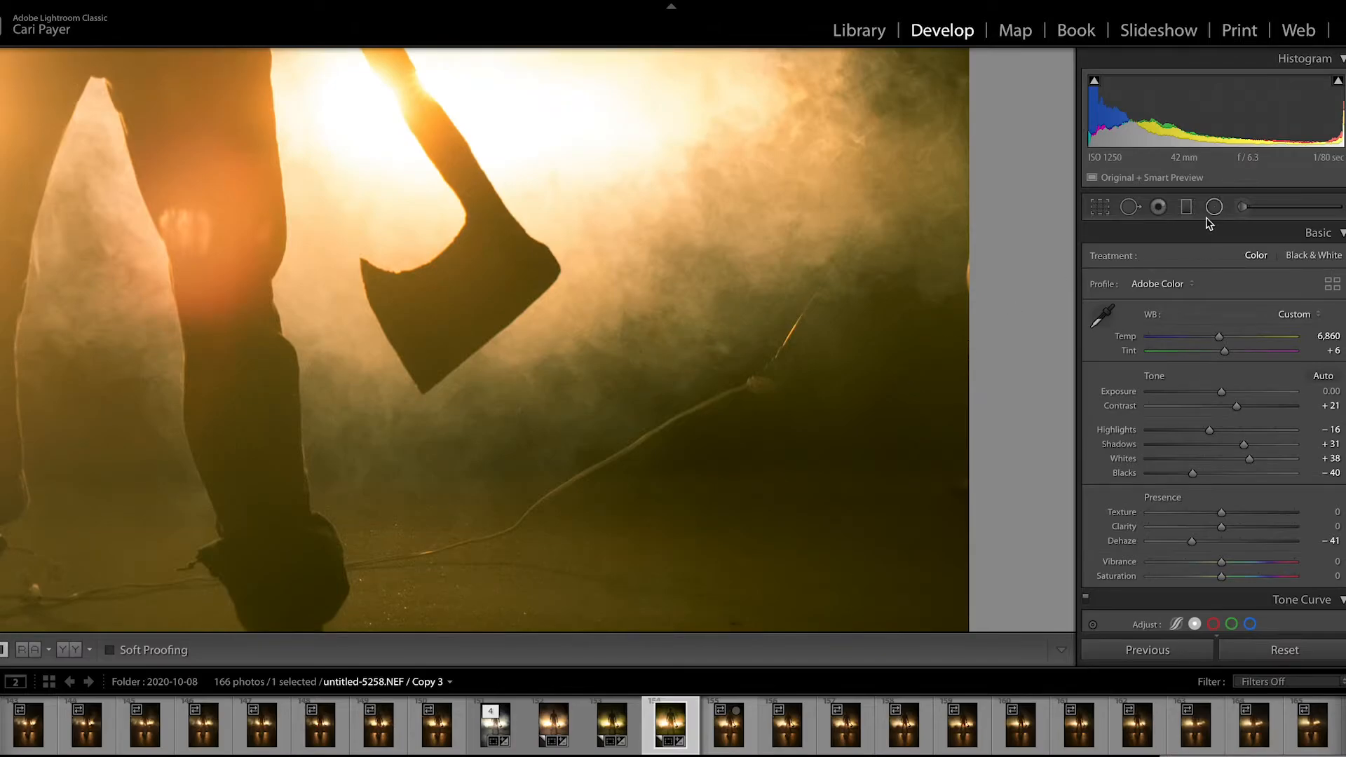
pyautogui.click(1128, 208)
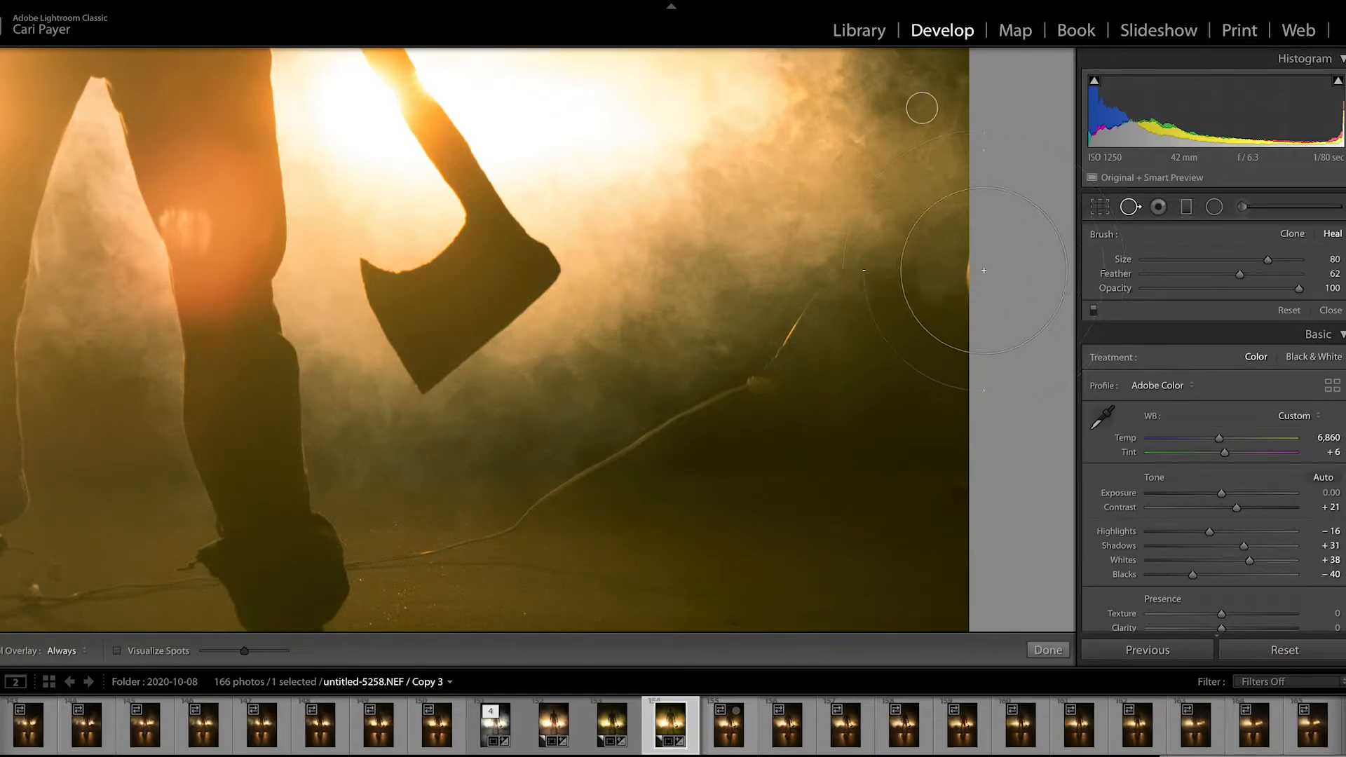
pyautogui.click(984, 270)
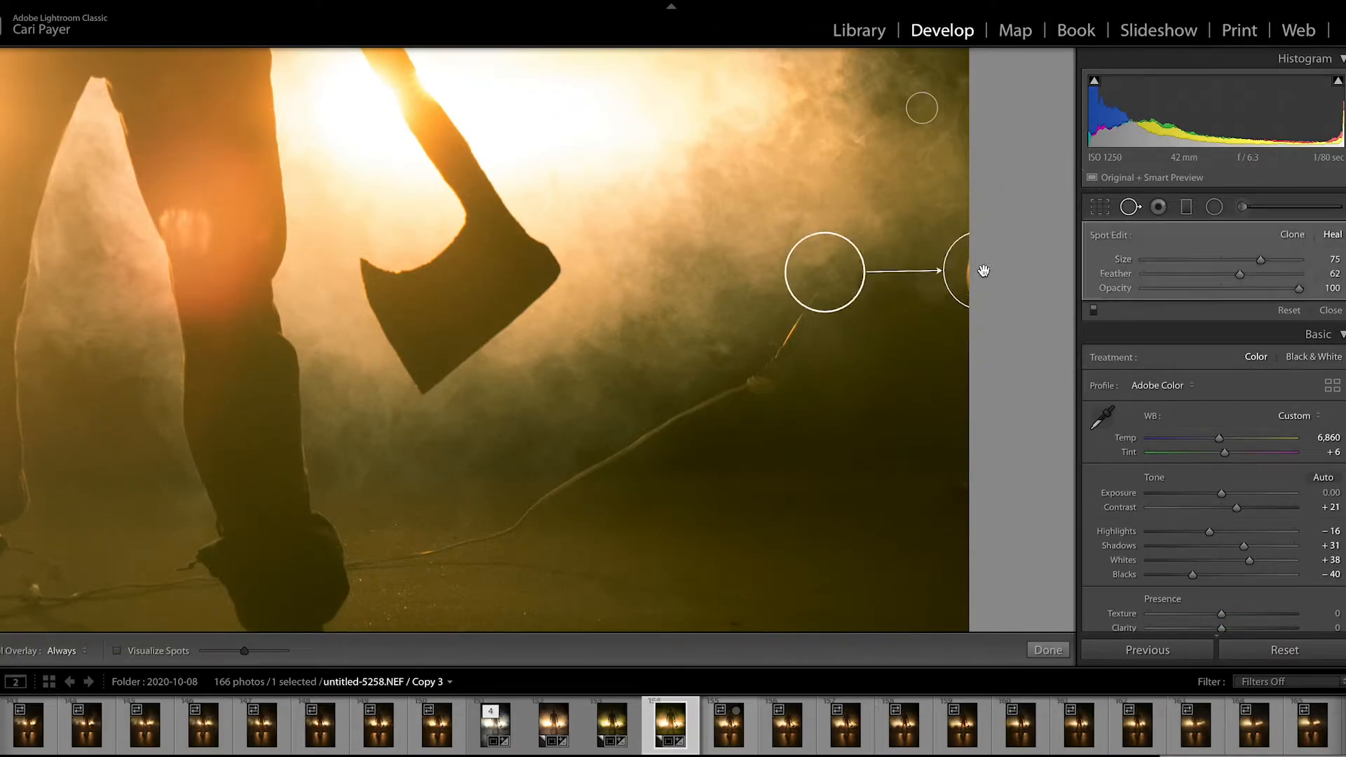
# - Reposition the right-edge heal's source to the smoke just above it, and close spot removal
pyautogui.moveTo(838, 262); pyautogui.dragTo(948, 172)
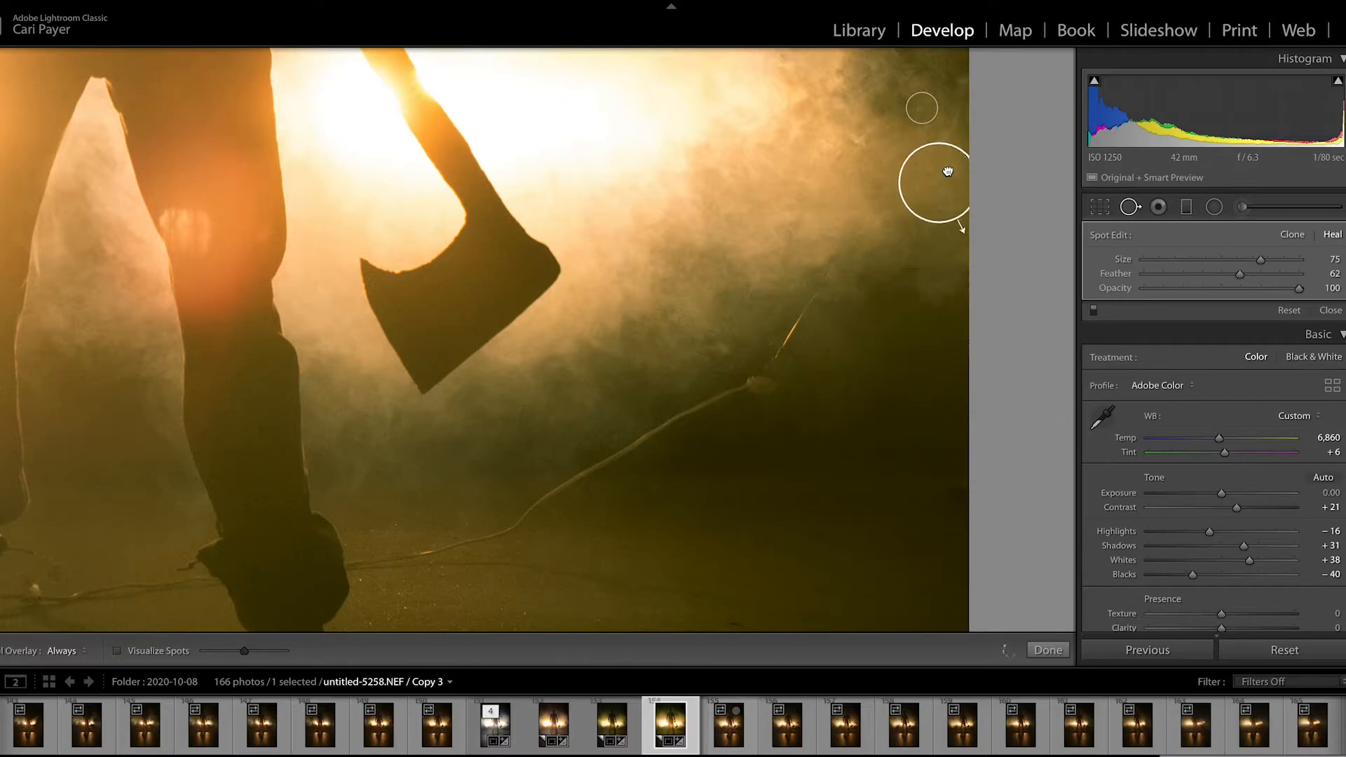
pyautogui.click(1128, 208)
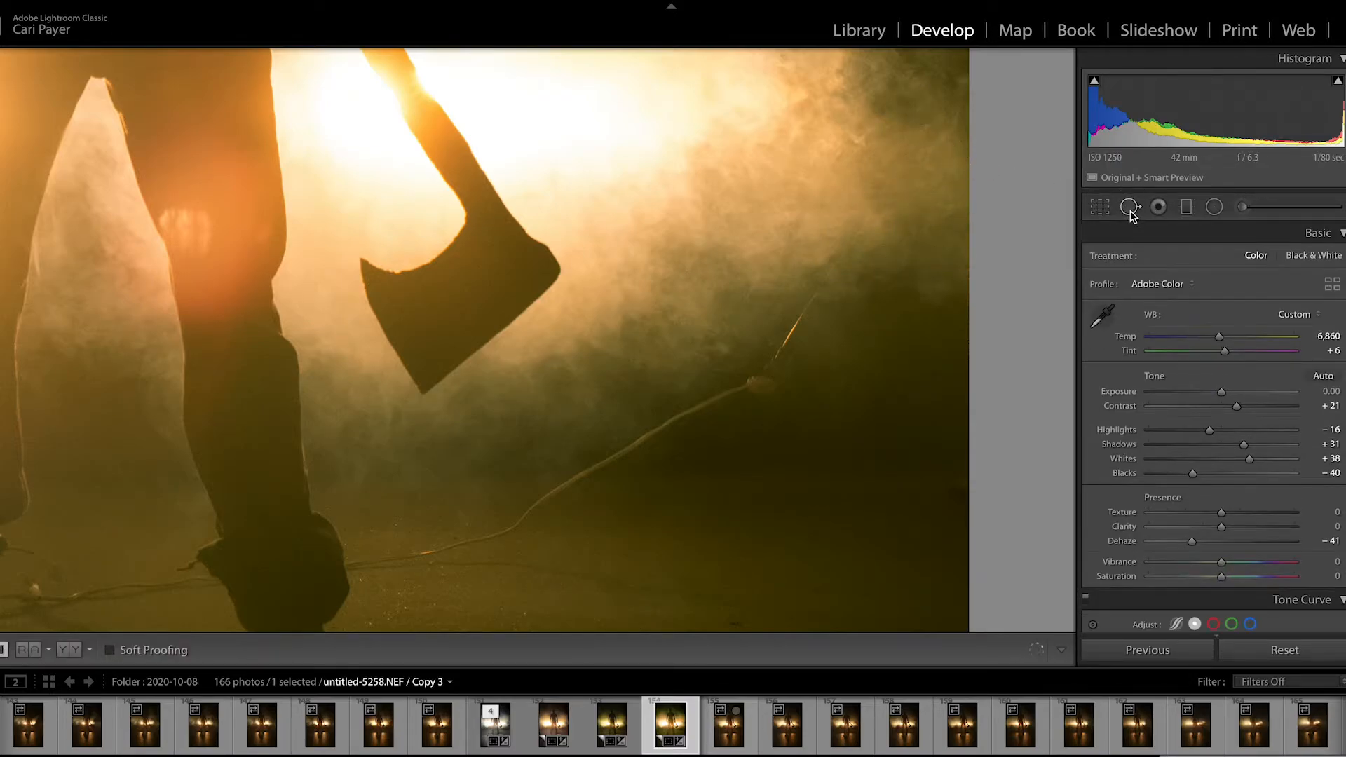
# - Heal the bright upright strand and the upper stretch of the cable right of the axe with size 75 strokes
pyautogui.click(1128, 207)
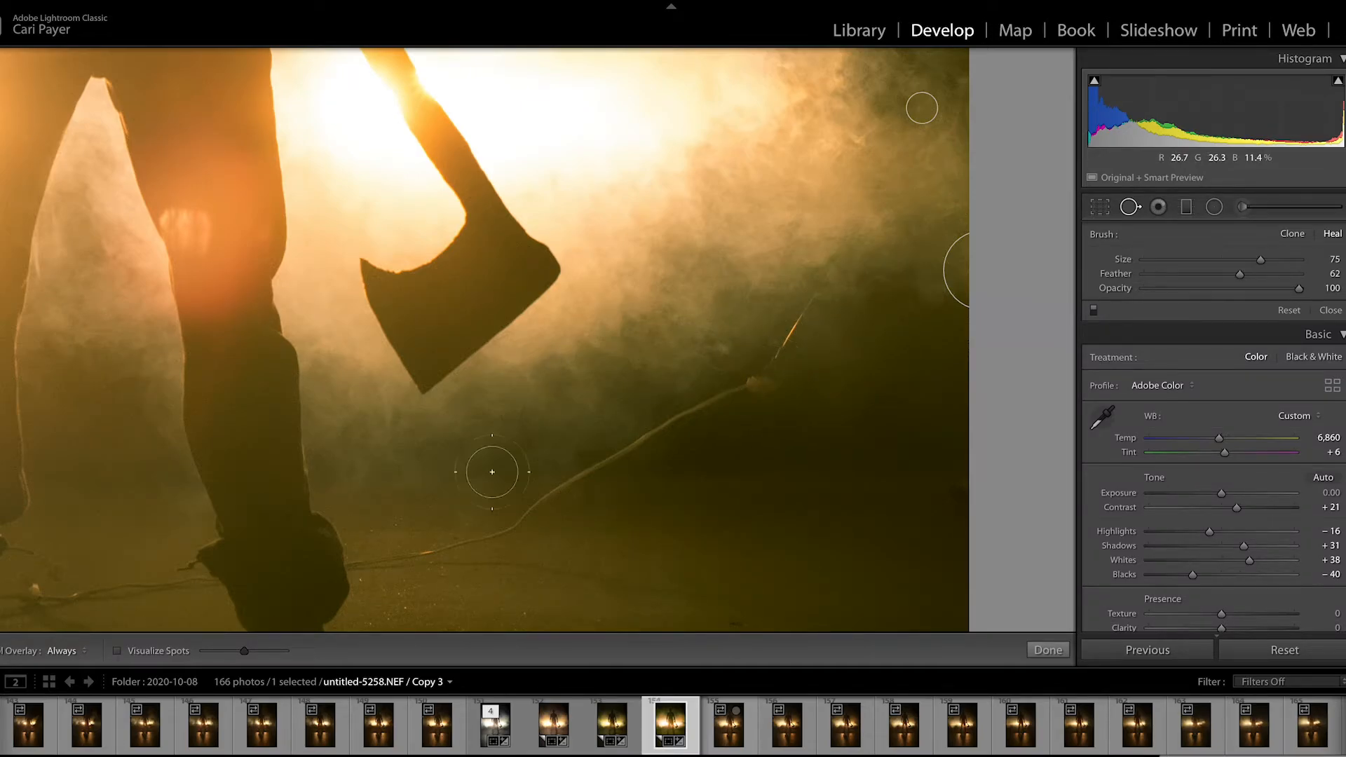
pyautogui.moveTo(757, 380)
pyautogui.mouseDown()
pyautogui.moveTo(841, 247)
pyautogui.moveTo(835, 260)
pyautogui.mouseUp()
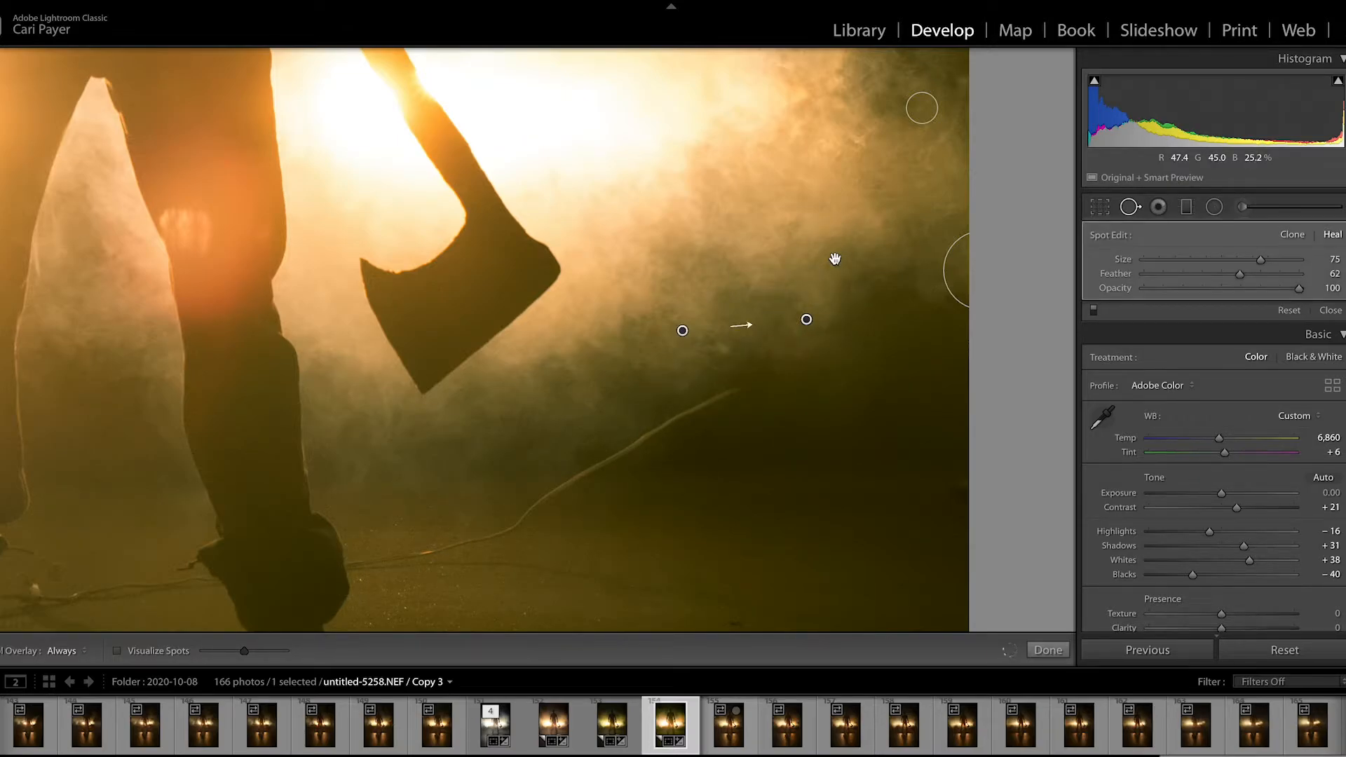
pyautogui.moveTo(742, 394); pyautogui.dragTo(599, 464)
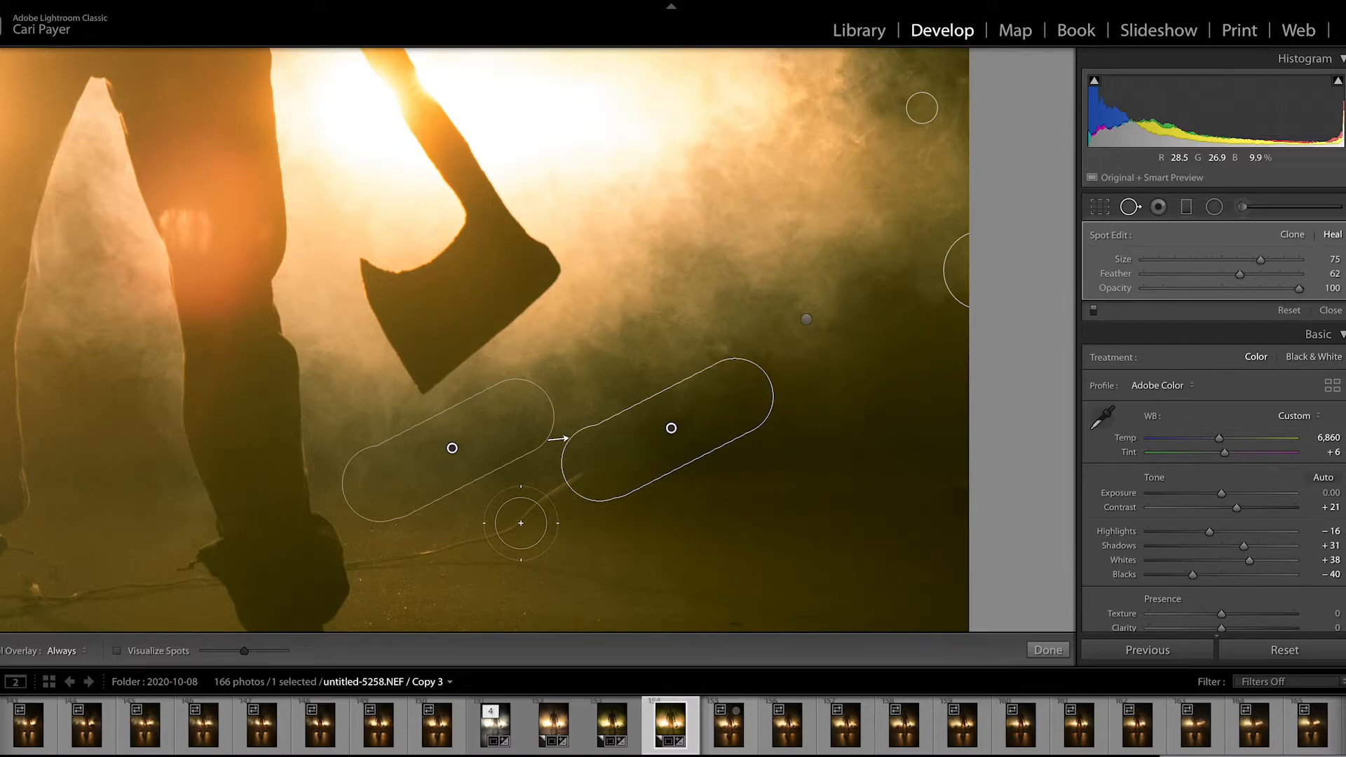
# - Heal the lower stretch of the cable toward the boot with two size 43 strokes, and close spot removal
pyautogui.scroll(-5, 521, 524)
pyautogui.moveTo(516, 529); pyautogui.dragTo(607, 463)
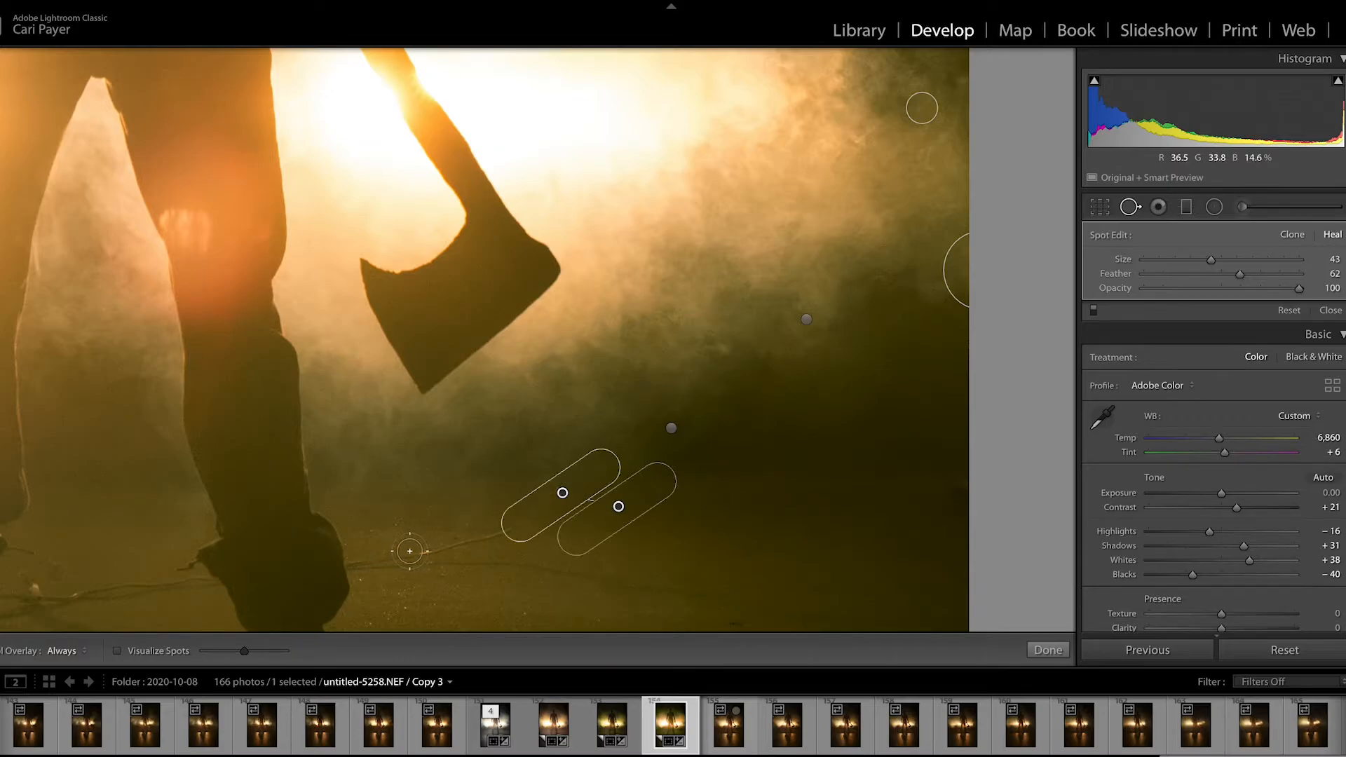
pyautogui.moveTo(411, 552); pyautogui.dragTo(515, 527)
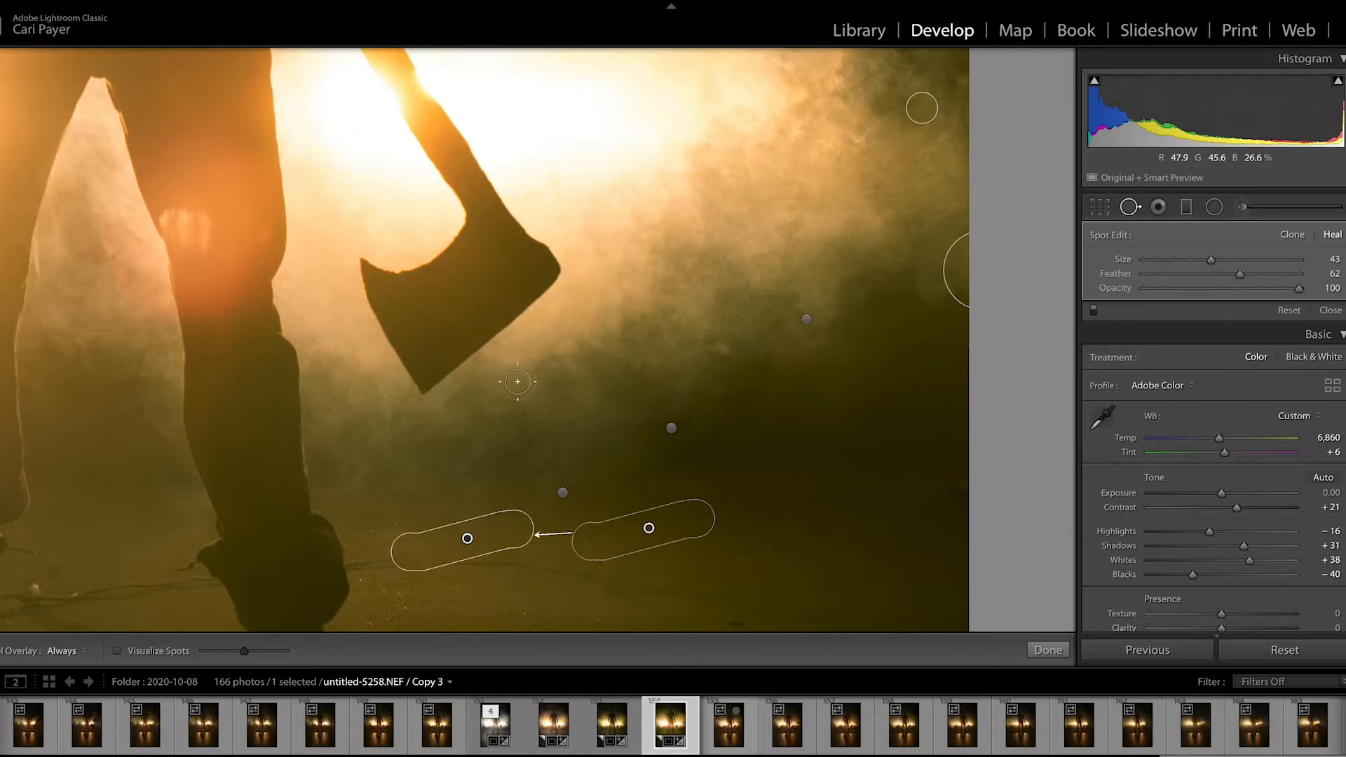
pyautogui.click(1129, 207)
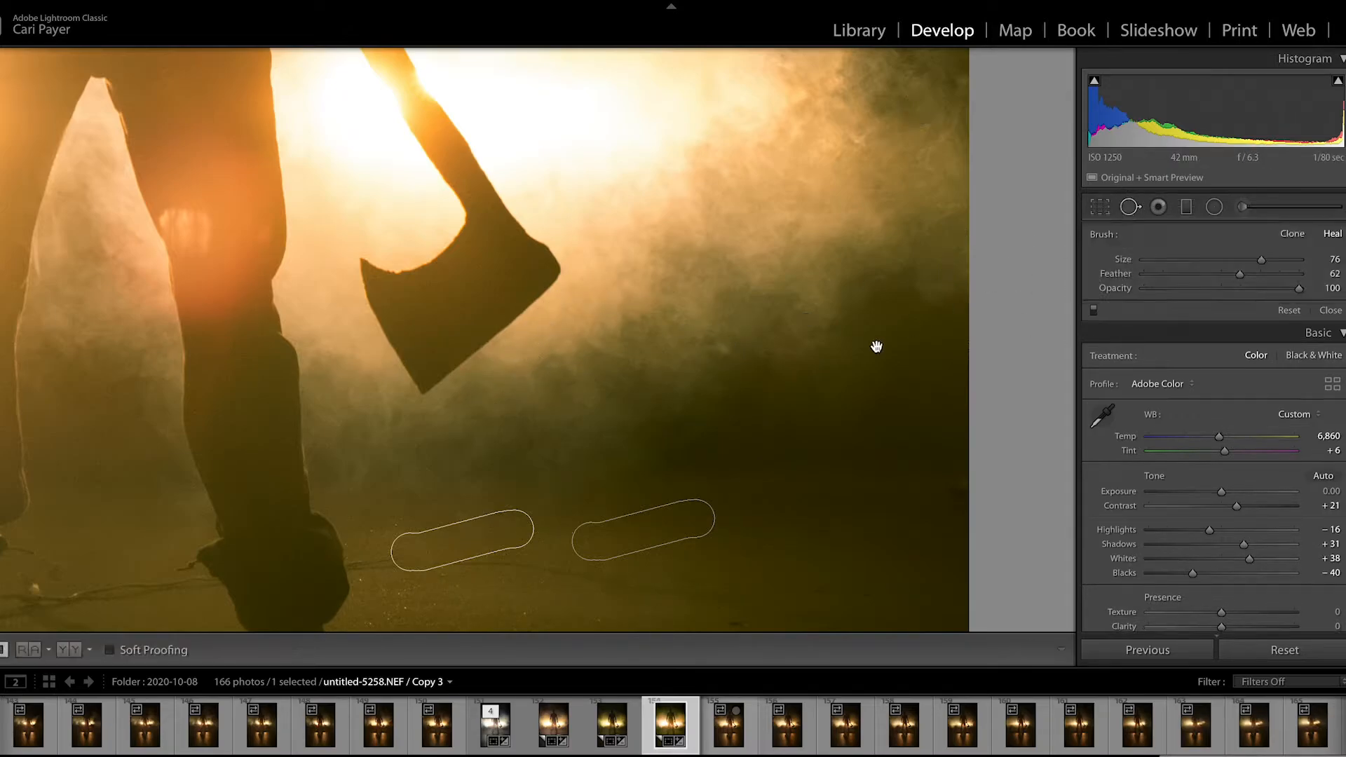
# - Heal the faint line on the floor right of the boot with two size 43 strokes, sourcing the first from the floor just below
pyautogui.moveTo(820, 319); pyautogui.dragTo(842, 241)
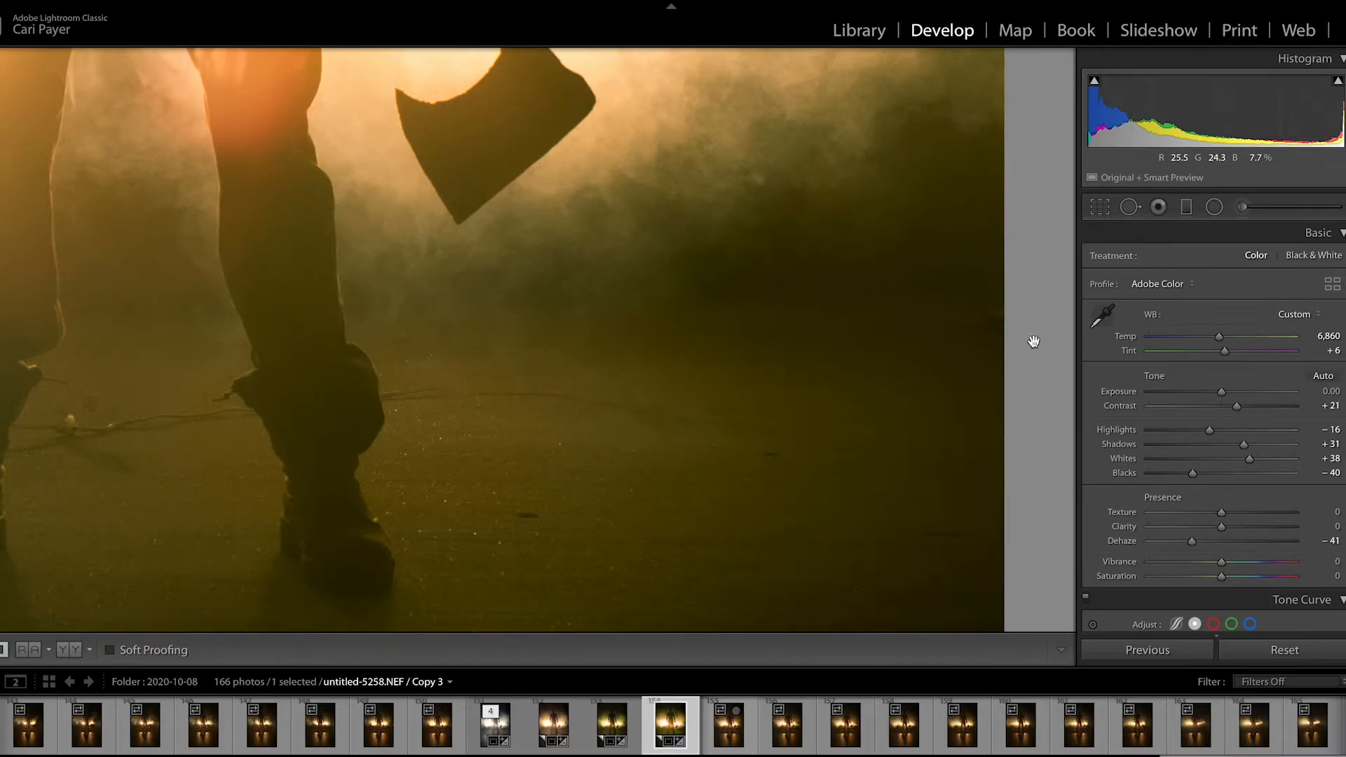
pyautogui.click(1140, 209)
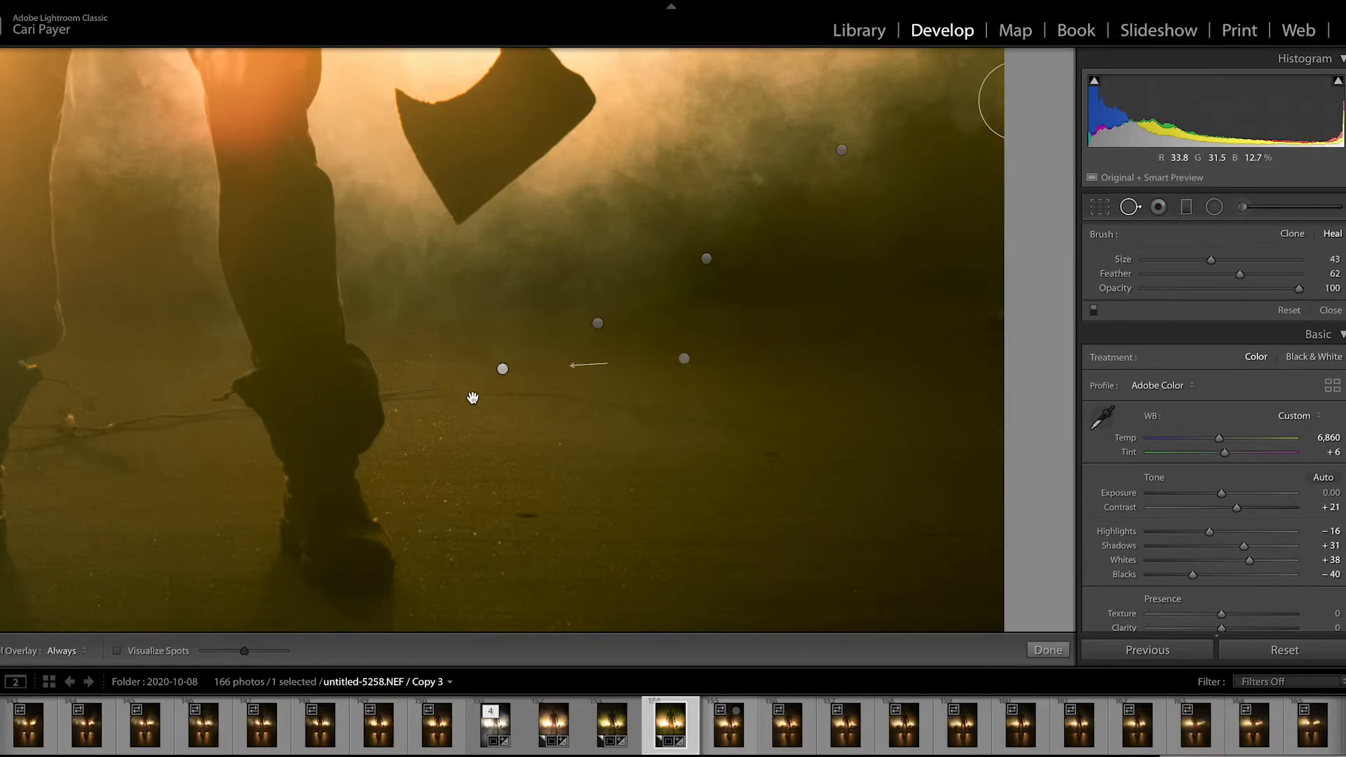
pyautogui.click(487, 399)
pyautogui.moveTo(488, 399); pyautogui.dragTo(629, 411)
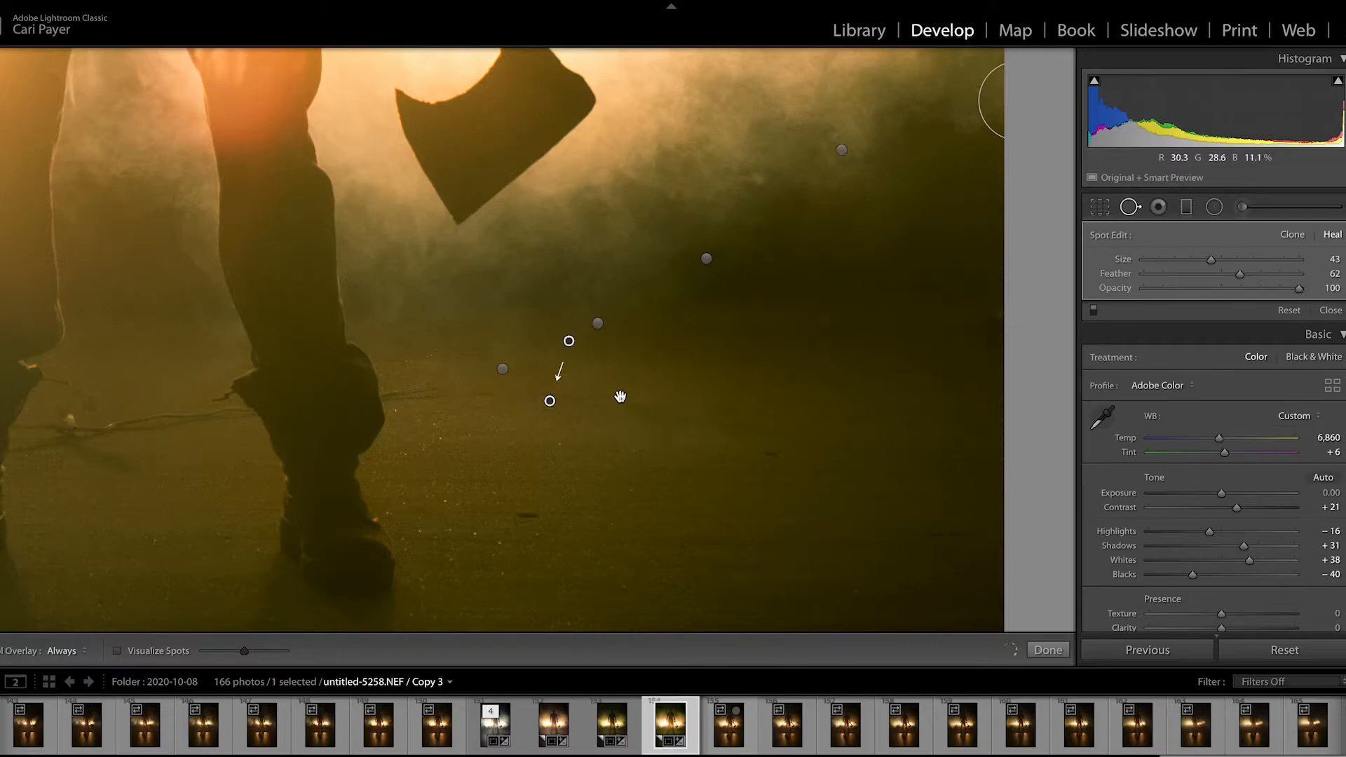
pyautogui.moveTo(618, 345)
pyautogui.mouseDown()
pyautogui.moveTo(597, 442)
pyautogui.moveTo(589, 435)
pyautogui.mouseUp()
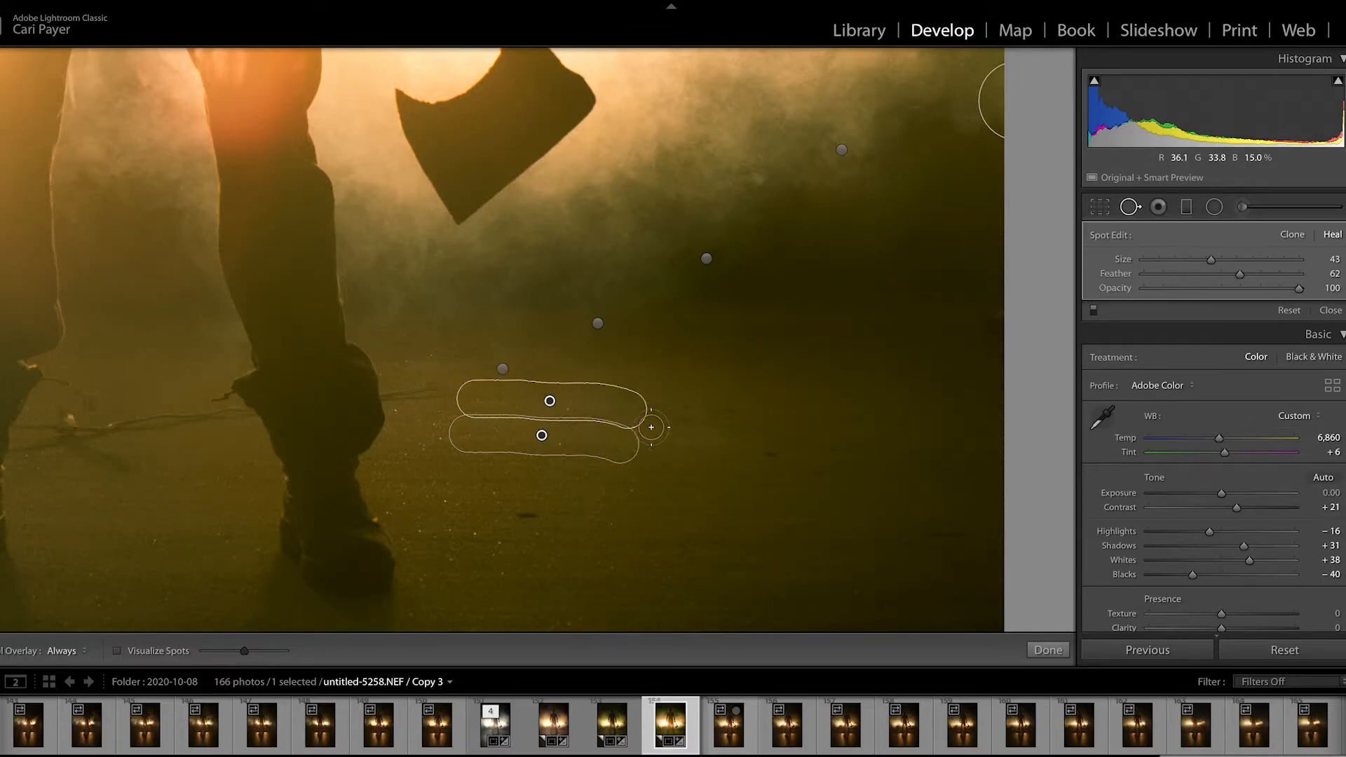
pyautogui.click(745, 431)
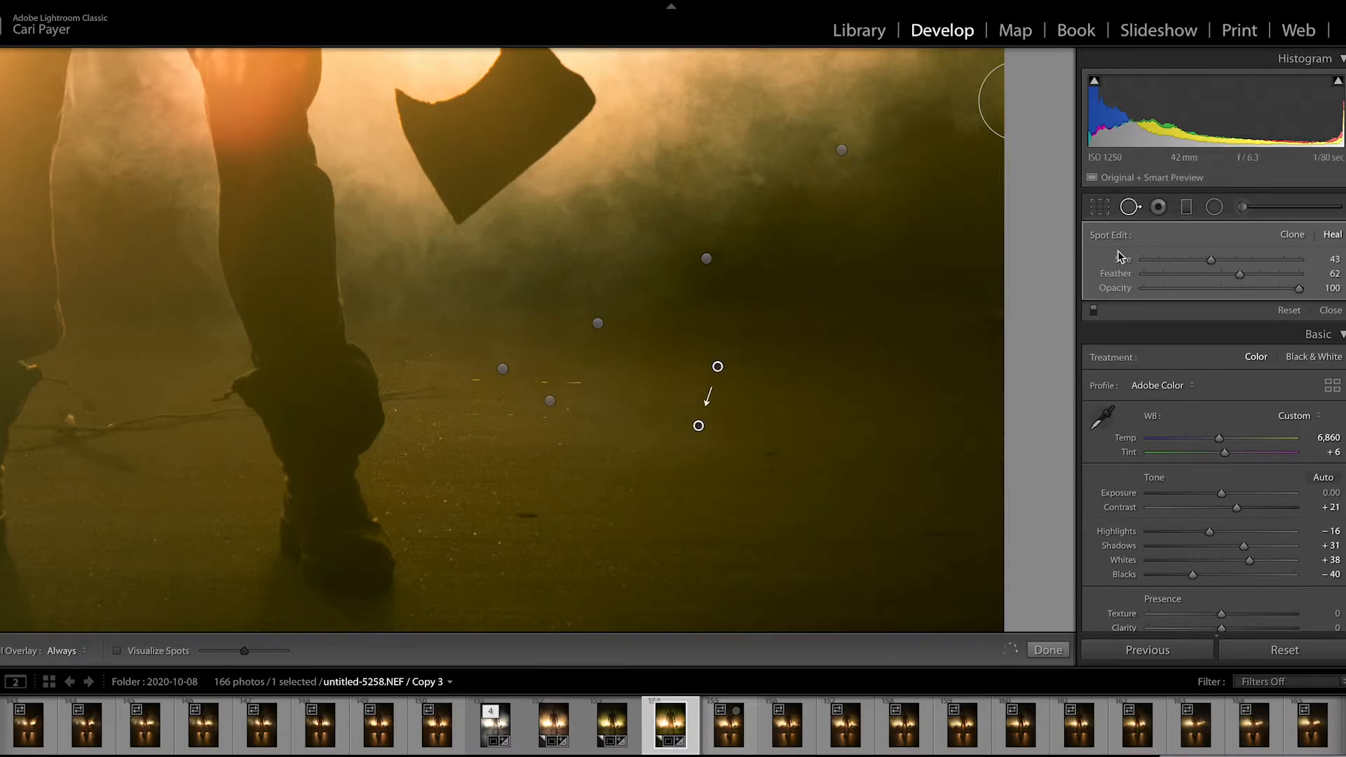
pyautogui.click(1131, 207)
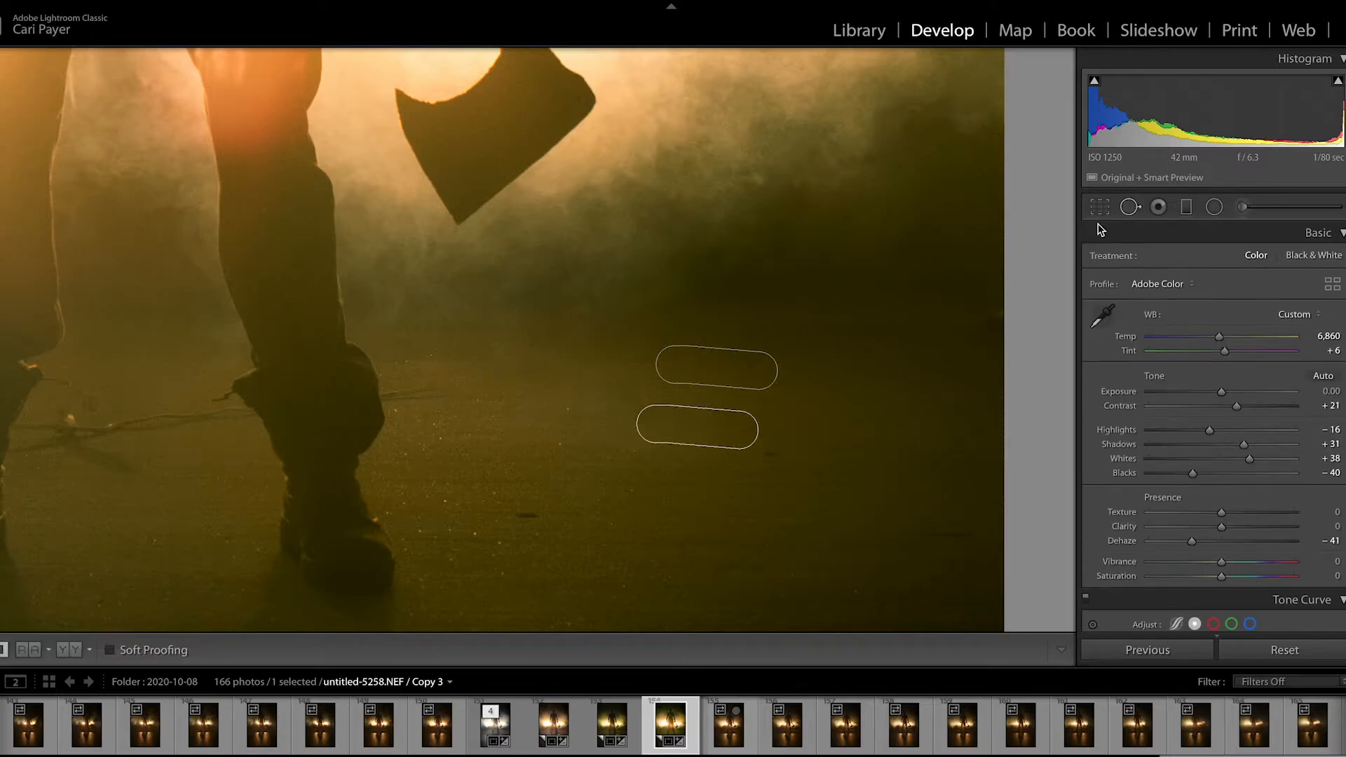
# - Try a size 43 heal spot where the cable remnant meets the right boot, and delete it
pyautogui.click(825, 377)
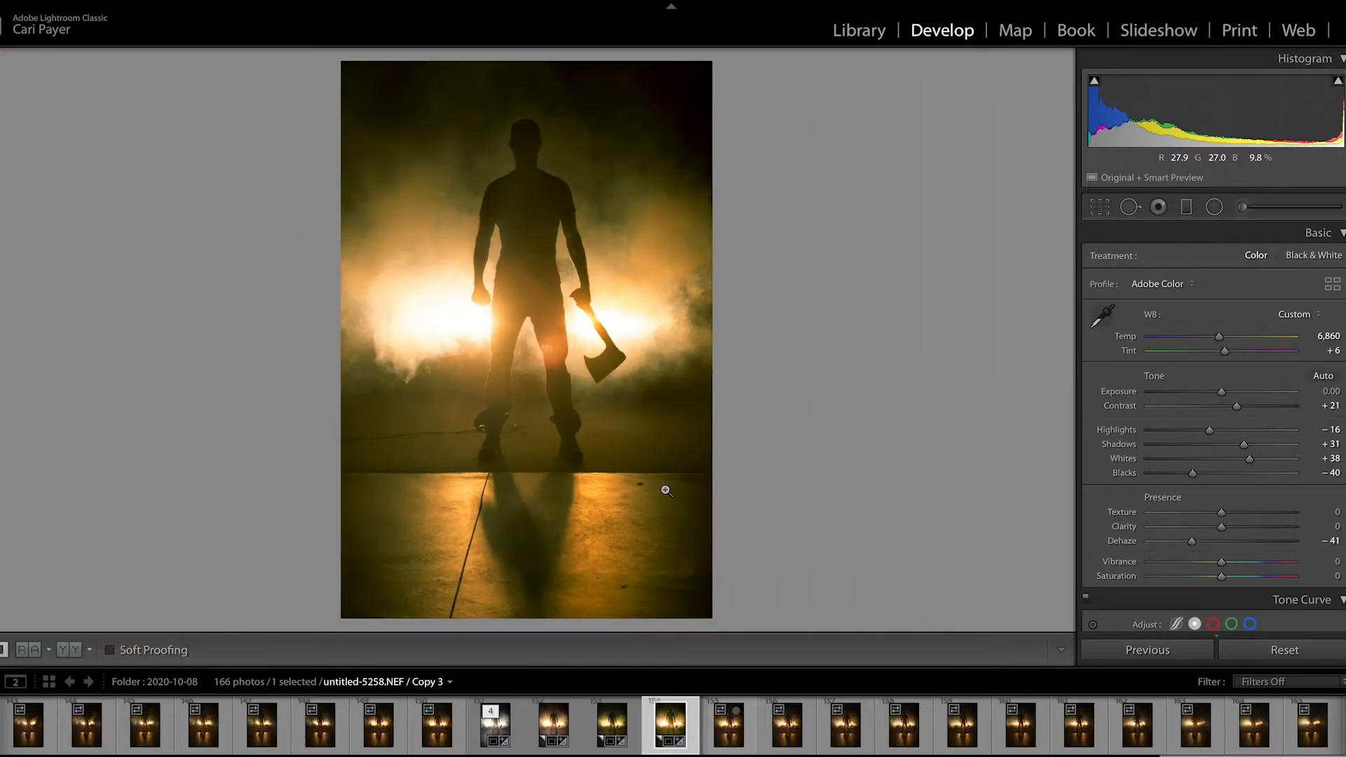
pyautogui.click(605, 413)
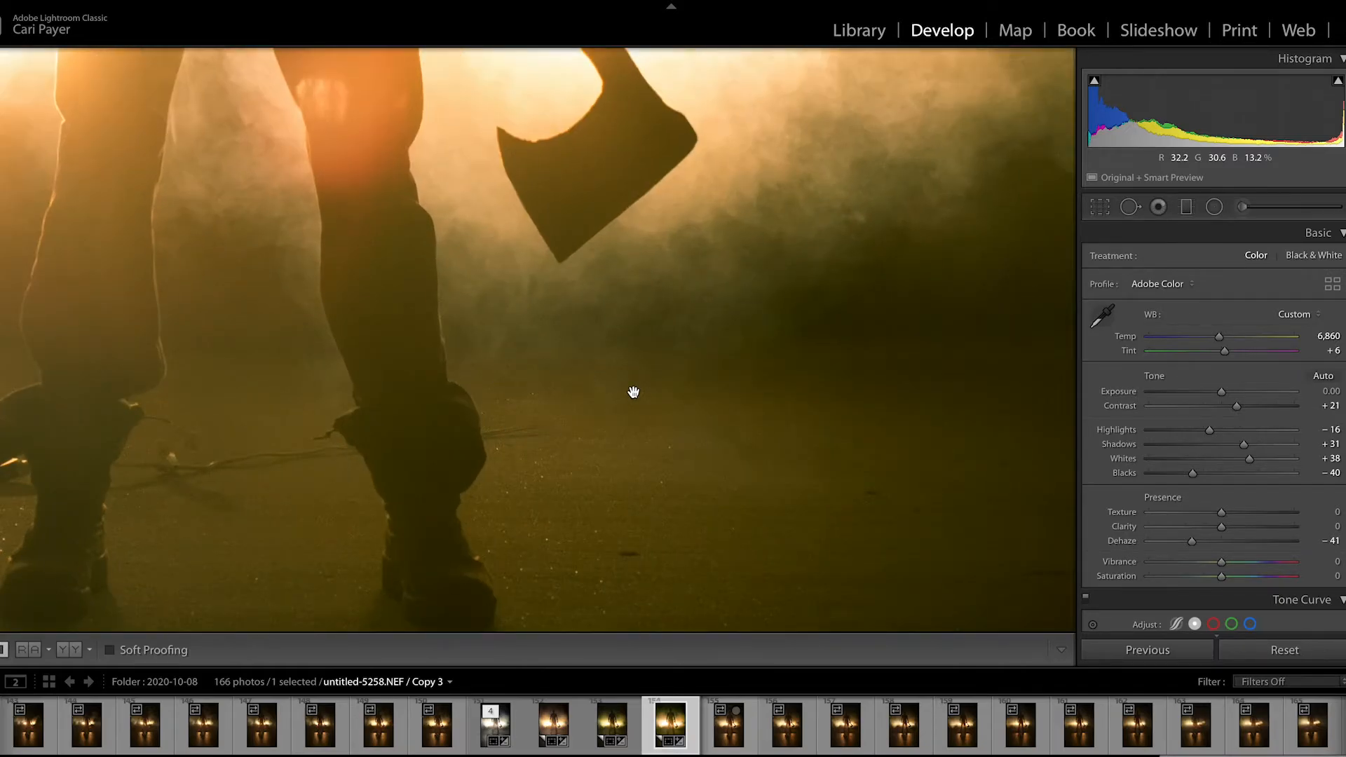
pyautogui.hotkey('ctrl', '=')
pyautogui.moveTo(685, 343); pyautogui.dragTo(961, 123)
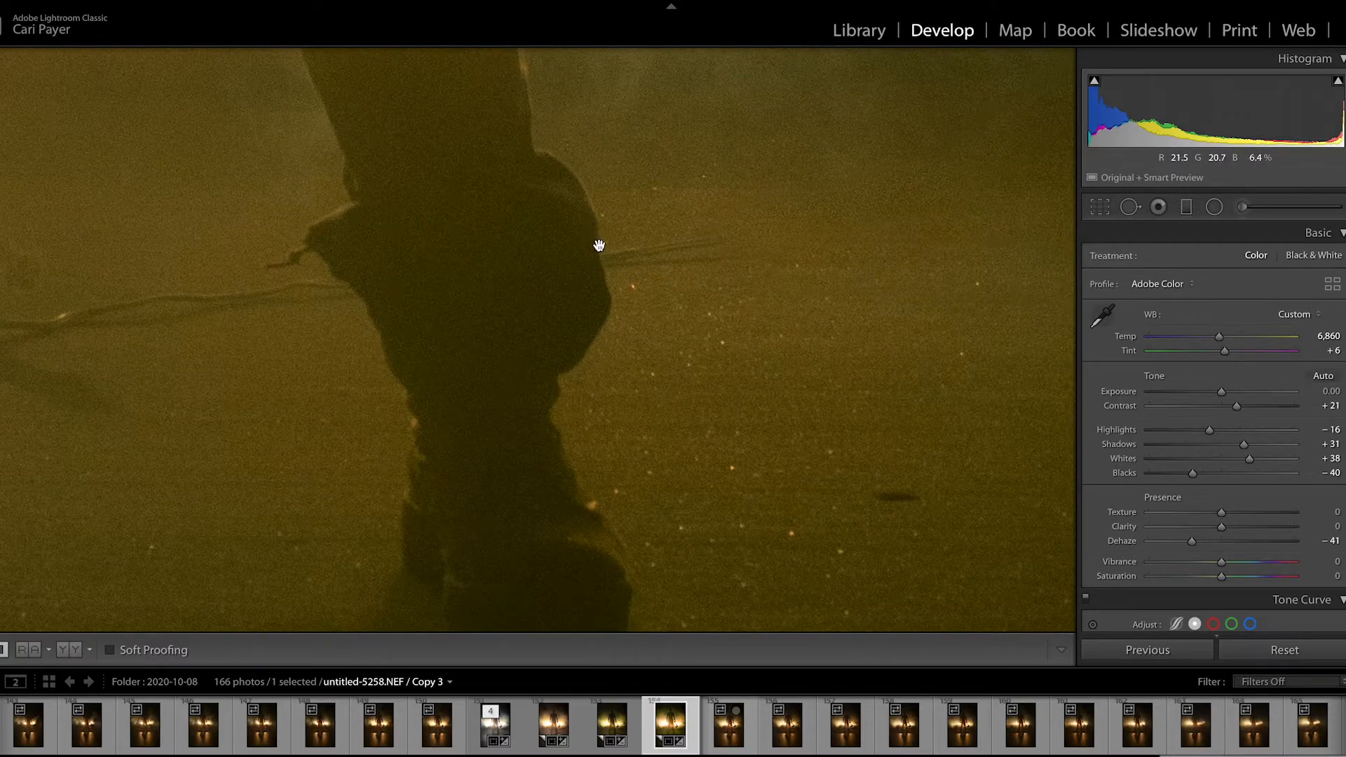
pyautogui.click(1137, 208)
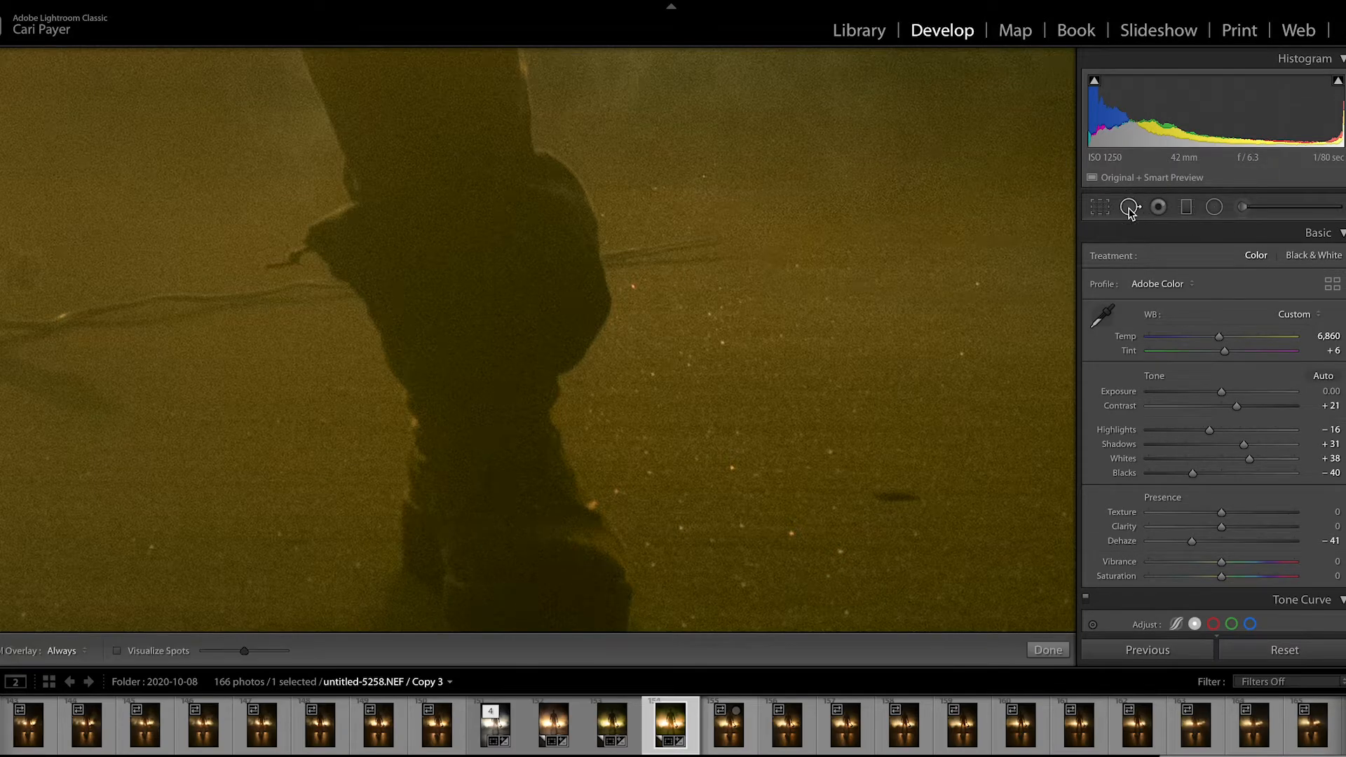
pyautogui.click(625, 253)
pyautogui.moveTo(583, 385); pyautogui.dragTo(720, 338)
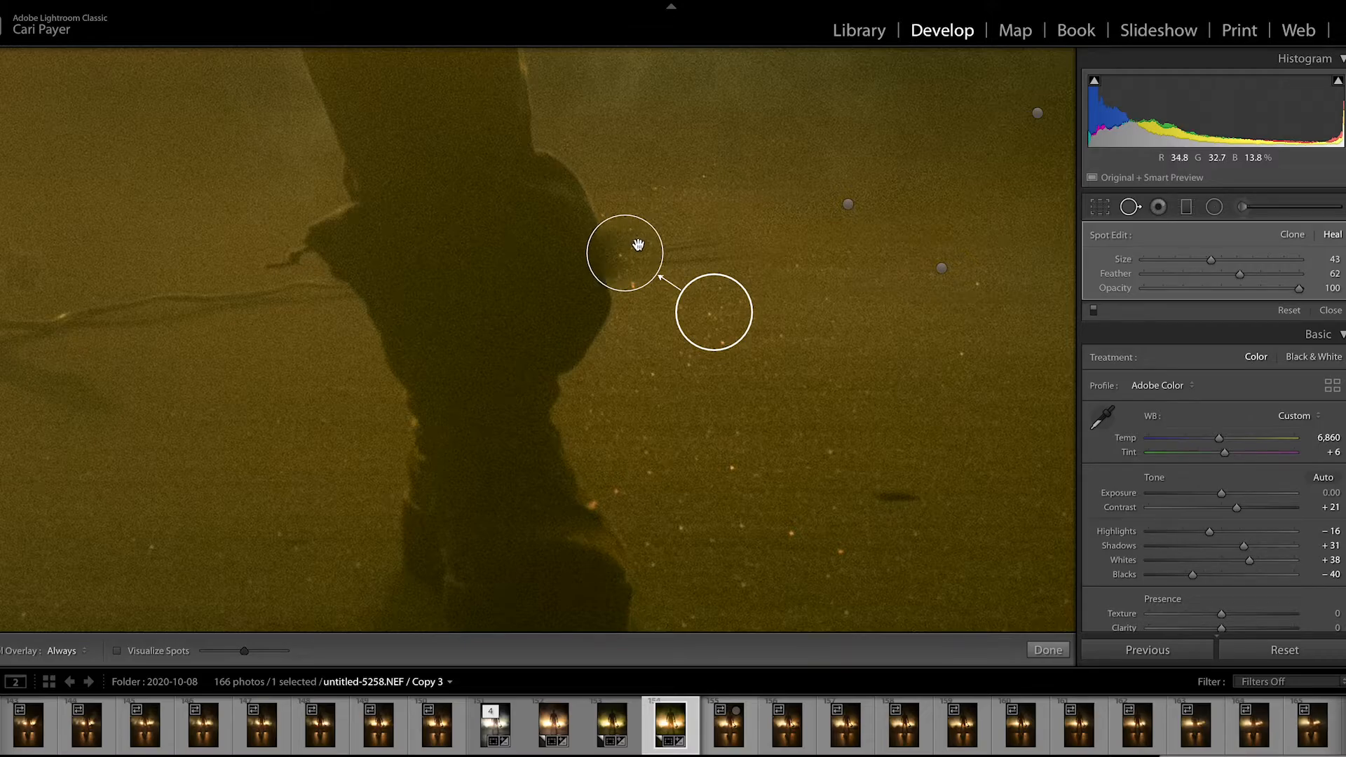
pyautogui.press('Delete')
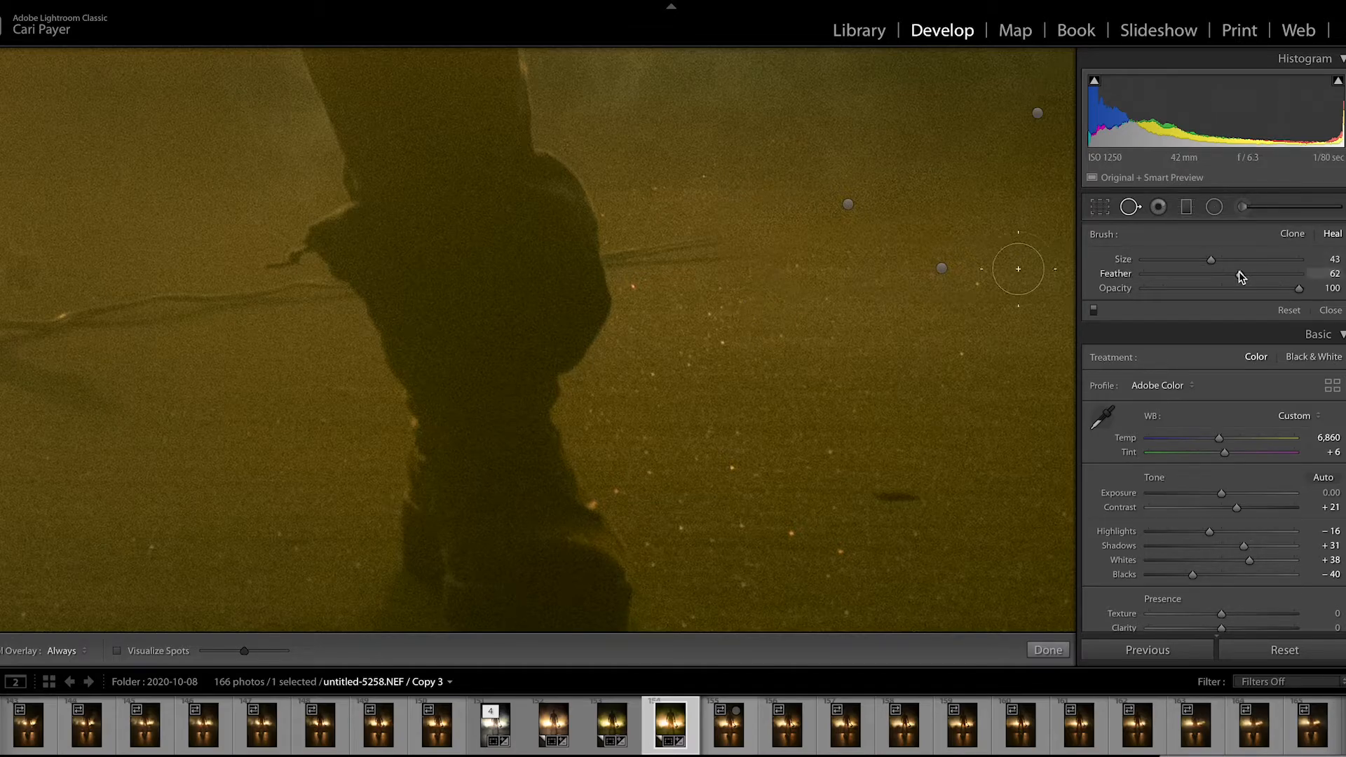
# - Heal the cable remnant beside the right boot with two strokes at size 16 and feather 23, and close spot removal
pyautogui.moveTo(1240, 274); pyautogui.dragTo(1171, 275)
pyautogui.scroll(-5, 550, 182)
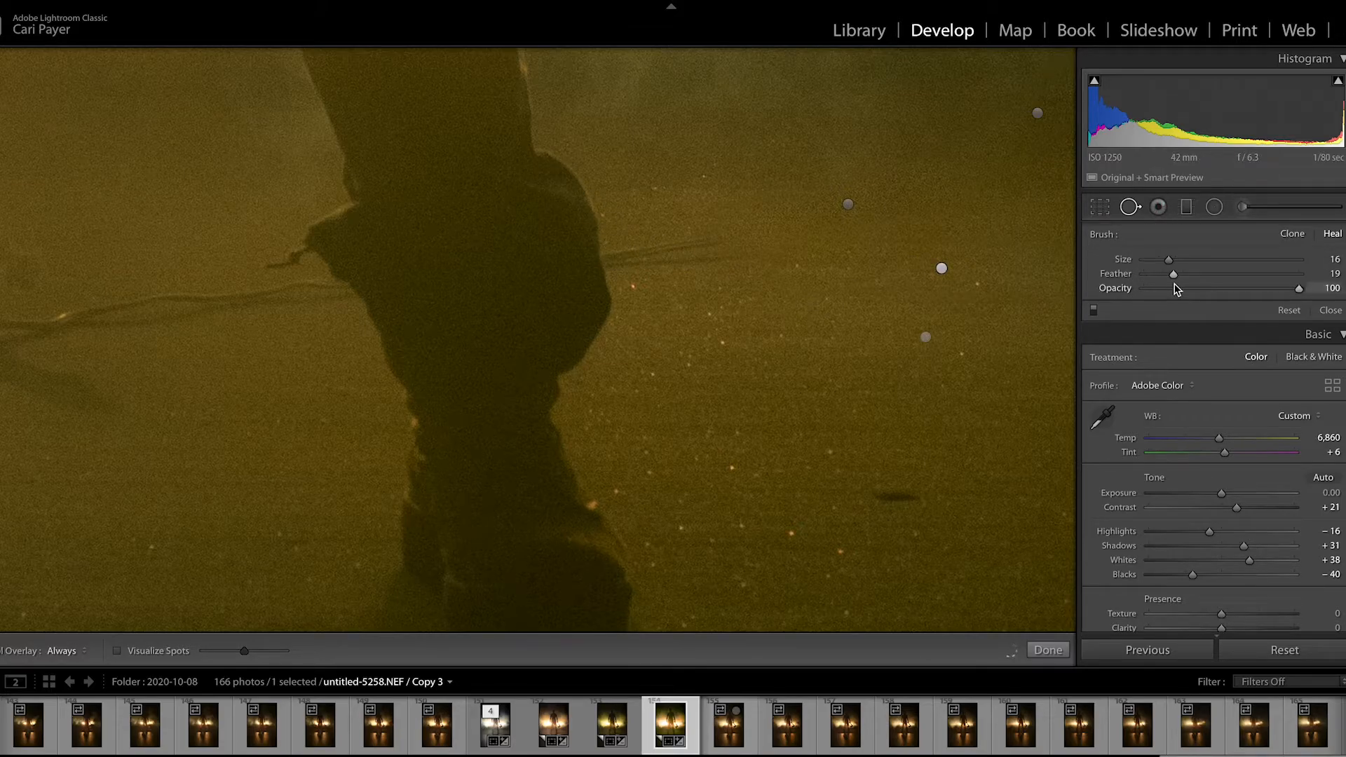
pyautogui.moveTo(1174, 274)
pyautogui.mouseDown()
pyautogui.moveTo(1242, 268)
pyautogui.moveTo(1162, 288)
pyautogui.moveTo(1217, 276)
pyautogui.moveTo(1168, 288)
pyautogui.moveTo(1178, 275)
pyautogui.mouseUp()
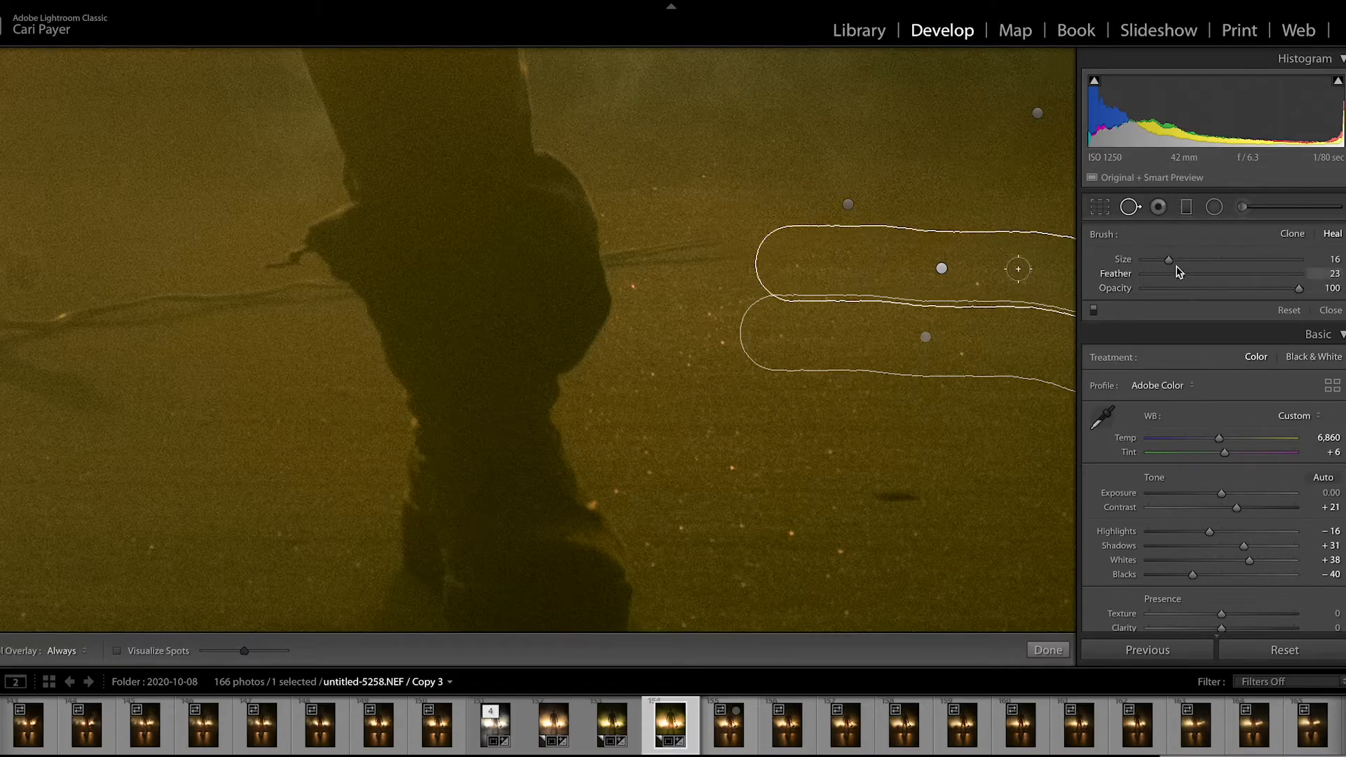
pyautogui.click(648, 256)
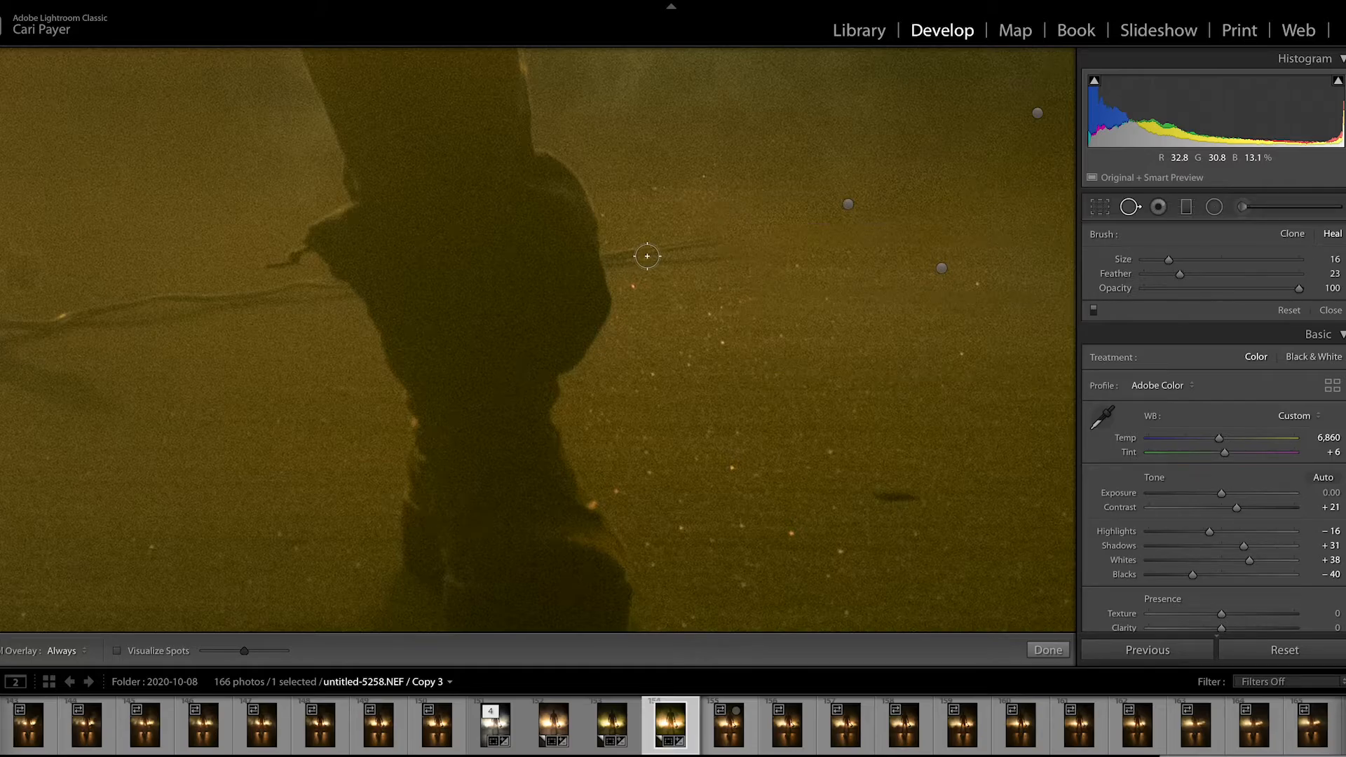
pyautogui.moveTo(613, 257); pyautogui.dragTo(646, 252)
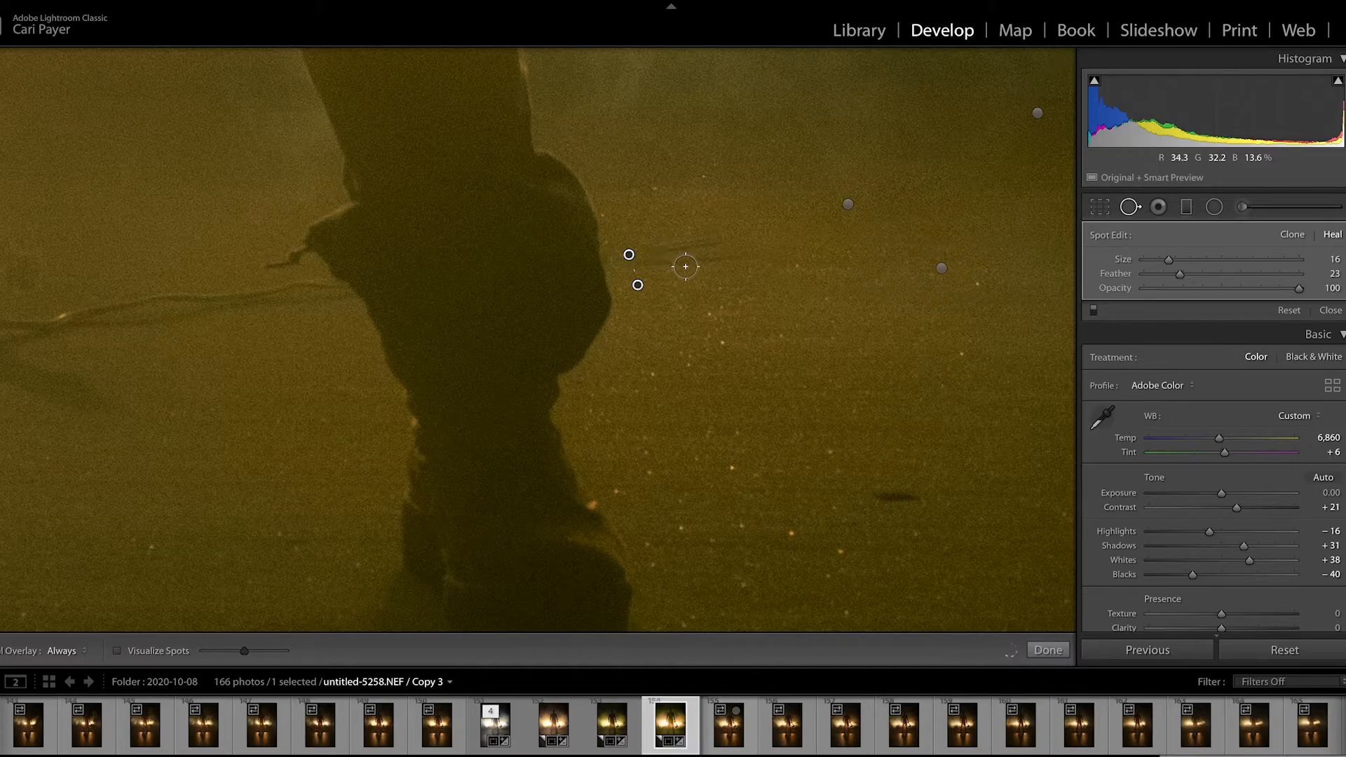
pyautogui.moveTo(712, 238); pyautogui.dragTo(643, 260)
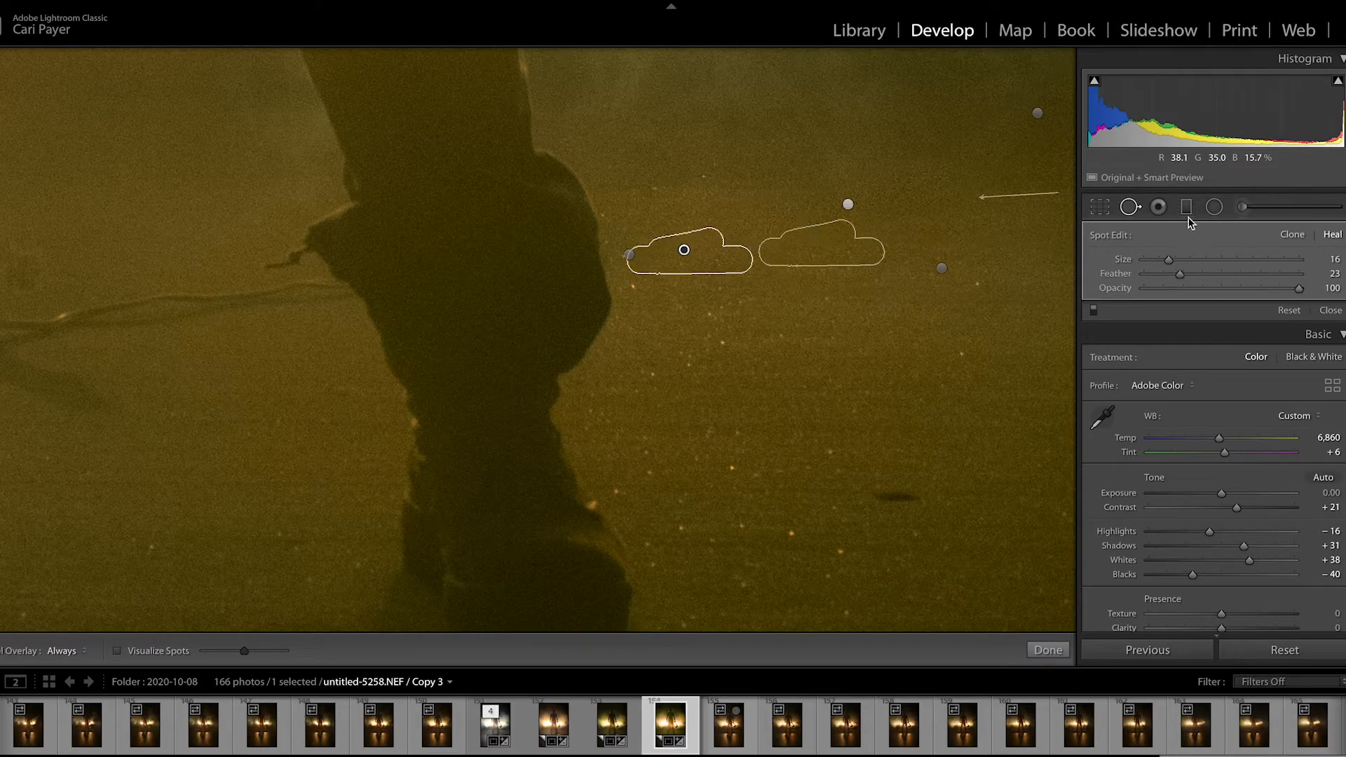
pyautogui.click(1130, 207)
# - Heal the cable between the legs, nearest the right leg, with a size 16 stroke and shift its source slightly right along the floor
pyautogui.hscroll(-8, 757, 358)
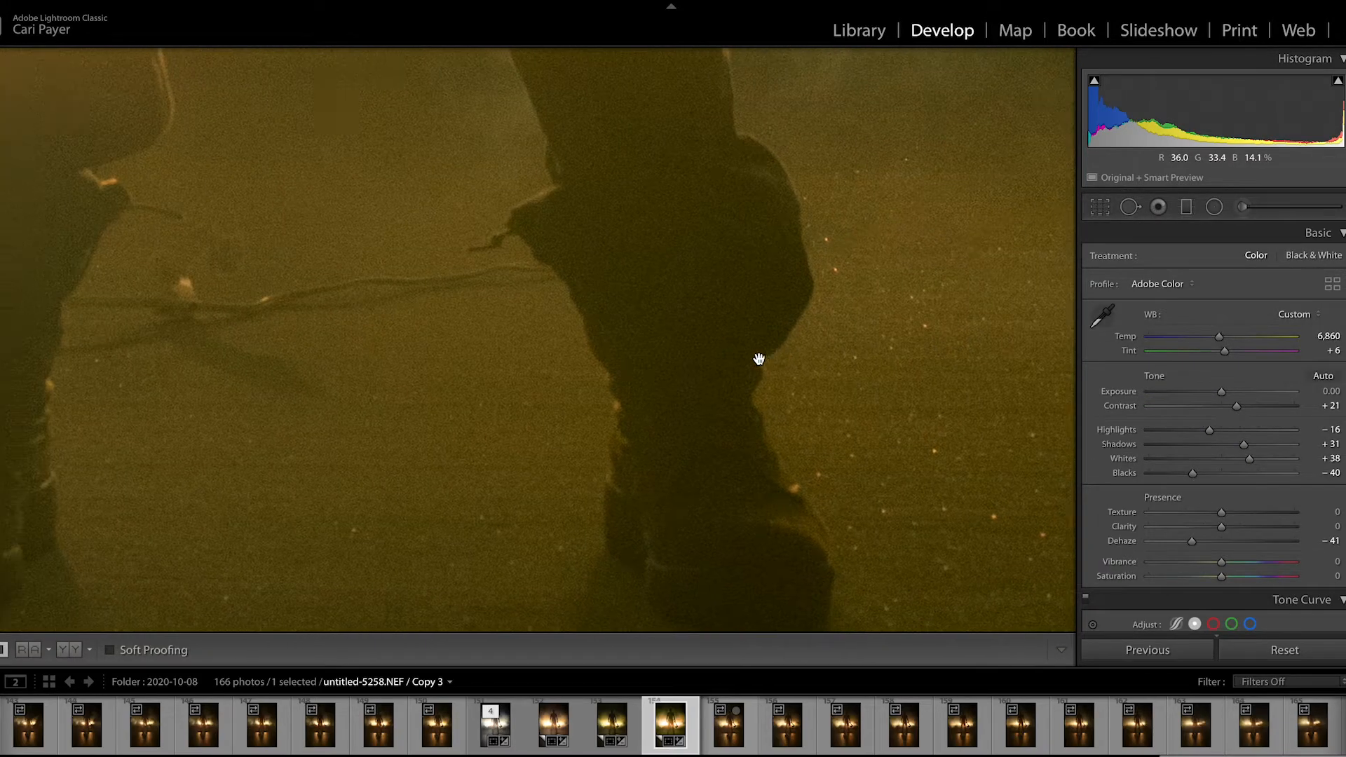
pyautogui.press('q')
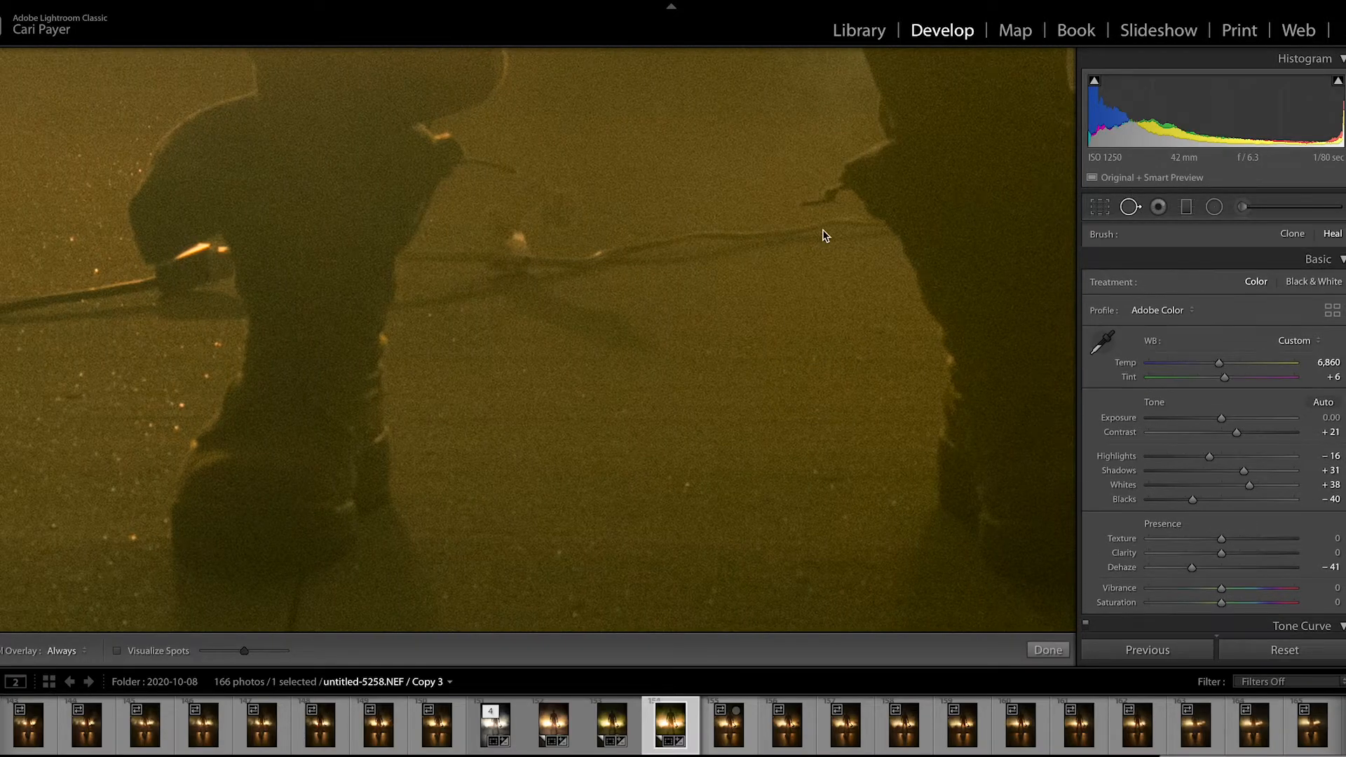
pyautogui.moveTo(871, 232); pyautogui.dragTo(685, 243)
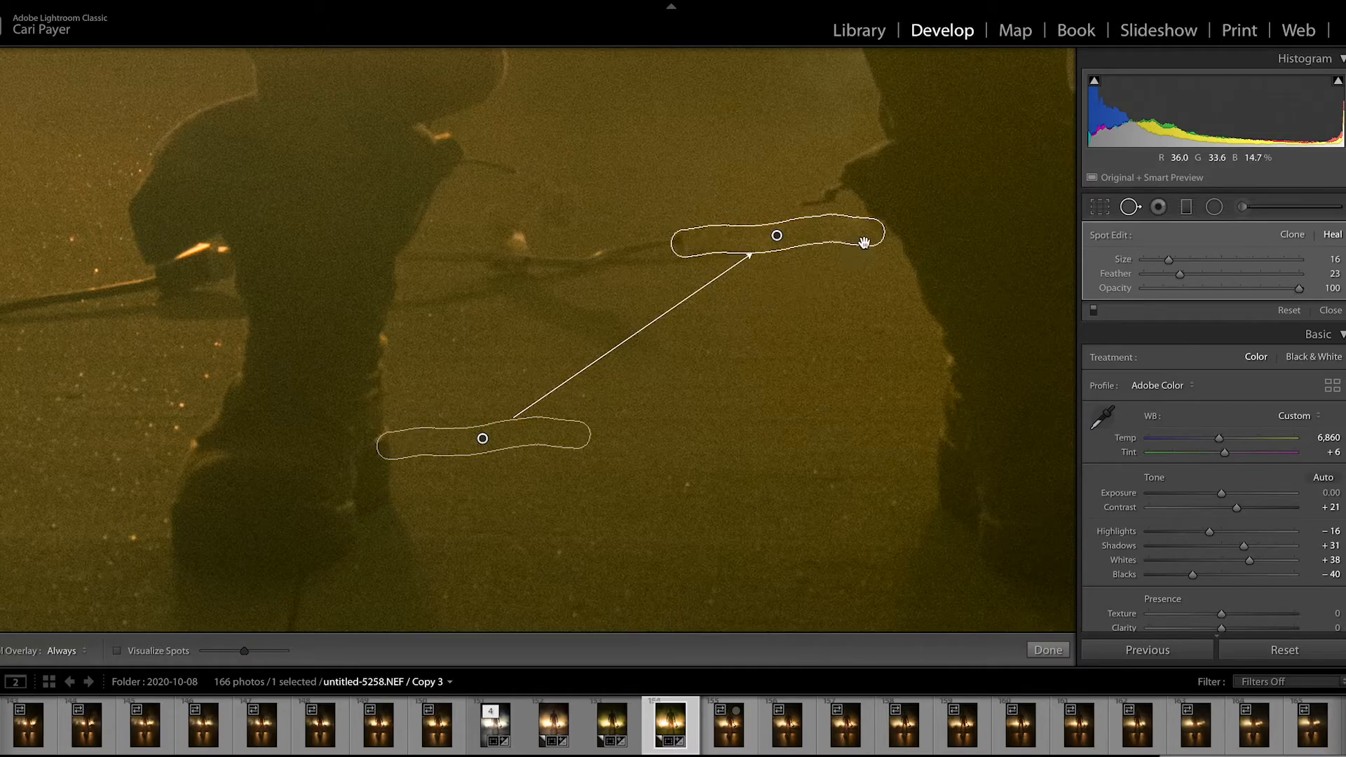
pyautogui.moveTo(528, 435); pyautogui.dragTo(601, 435)
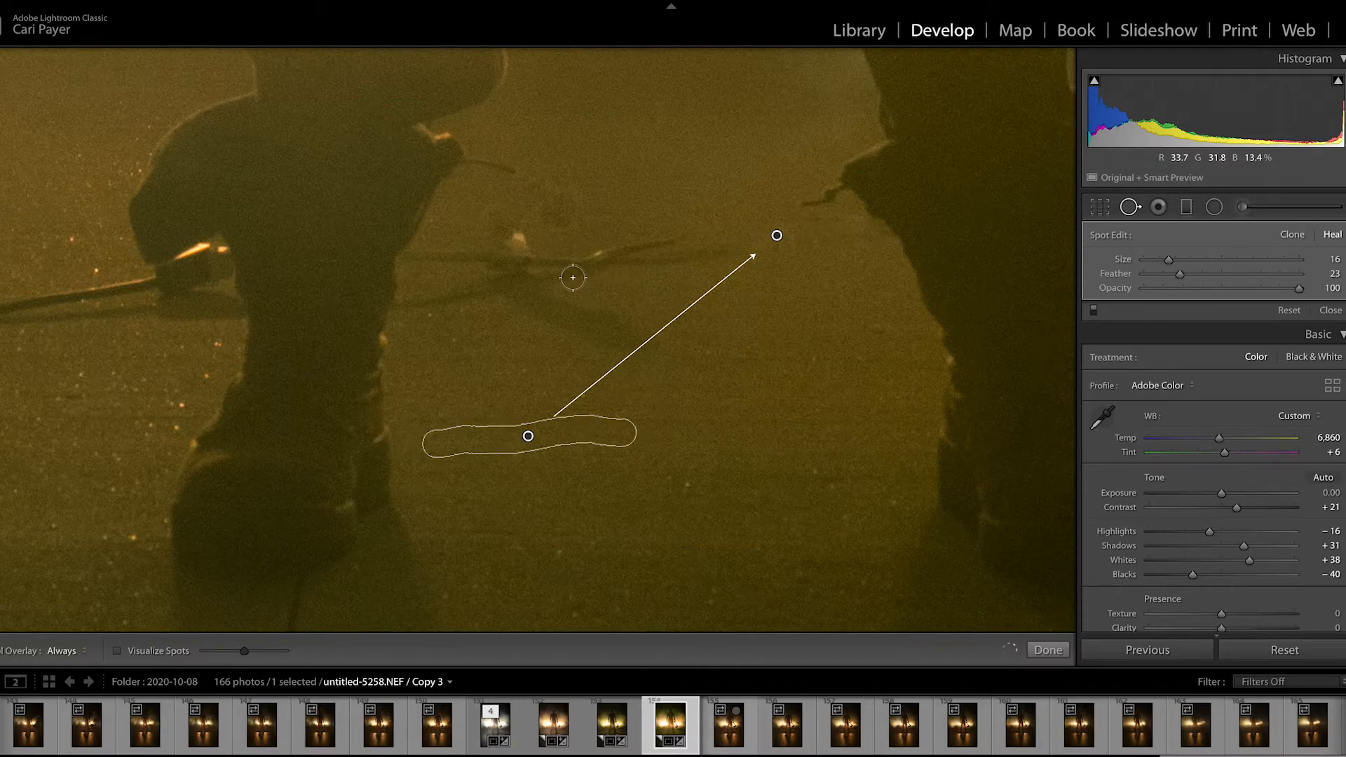
# - Heal the middle of the cable between the legs, the shadow below it and the dark marks above it at size 40
pyautogui.moveTo(517, 275); pyautogui.dragTo(672, 245)
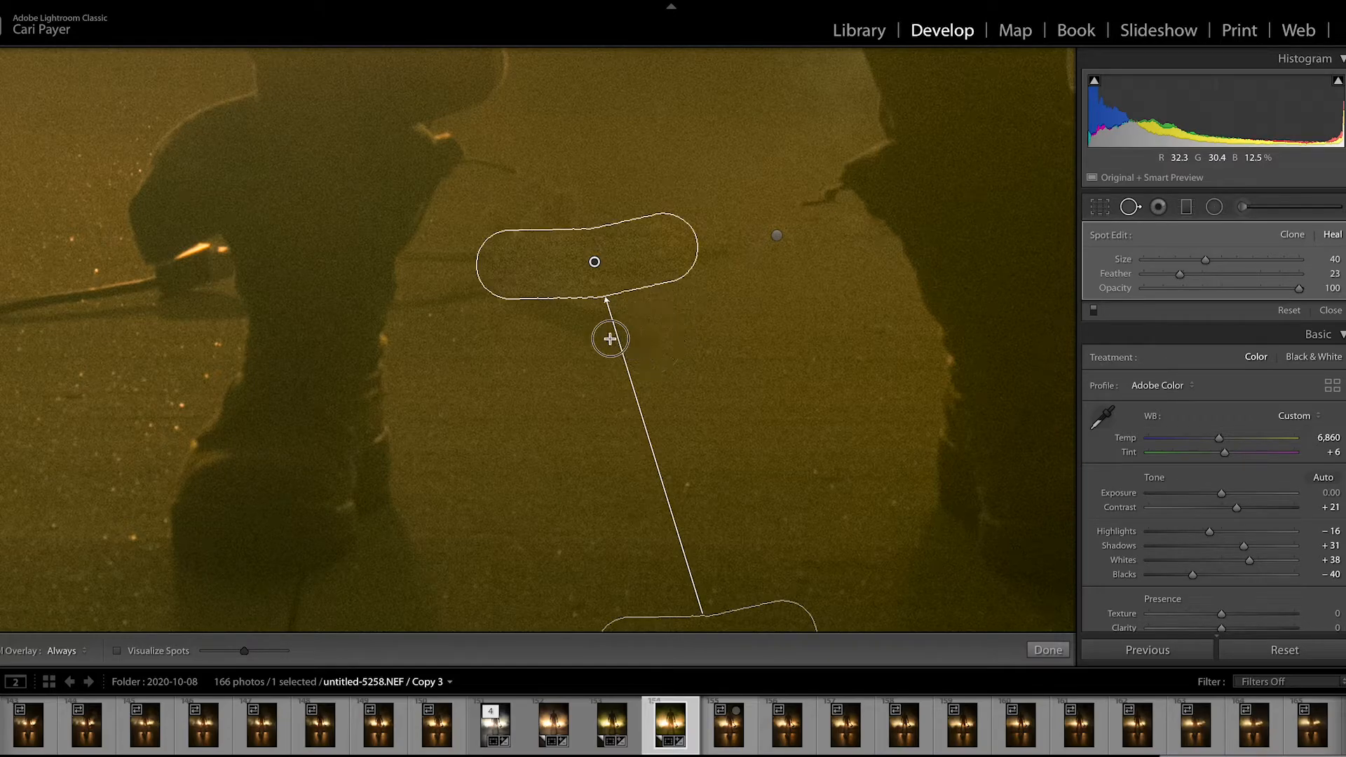
pyautogui.moveTo(536, 309); pyautogui.dragTo(643, 338)
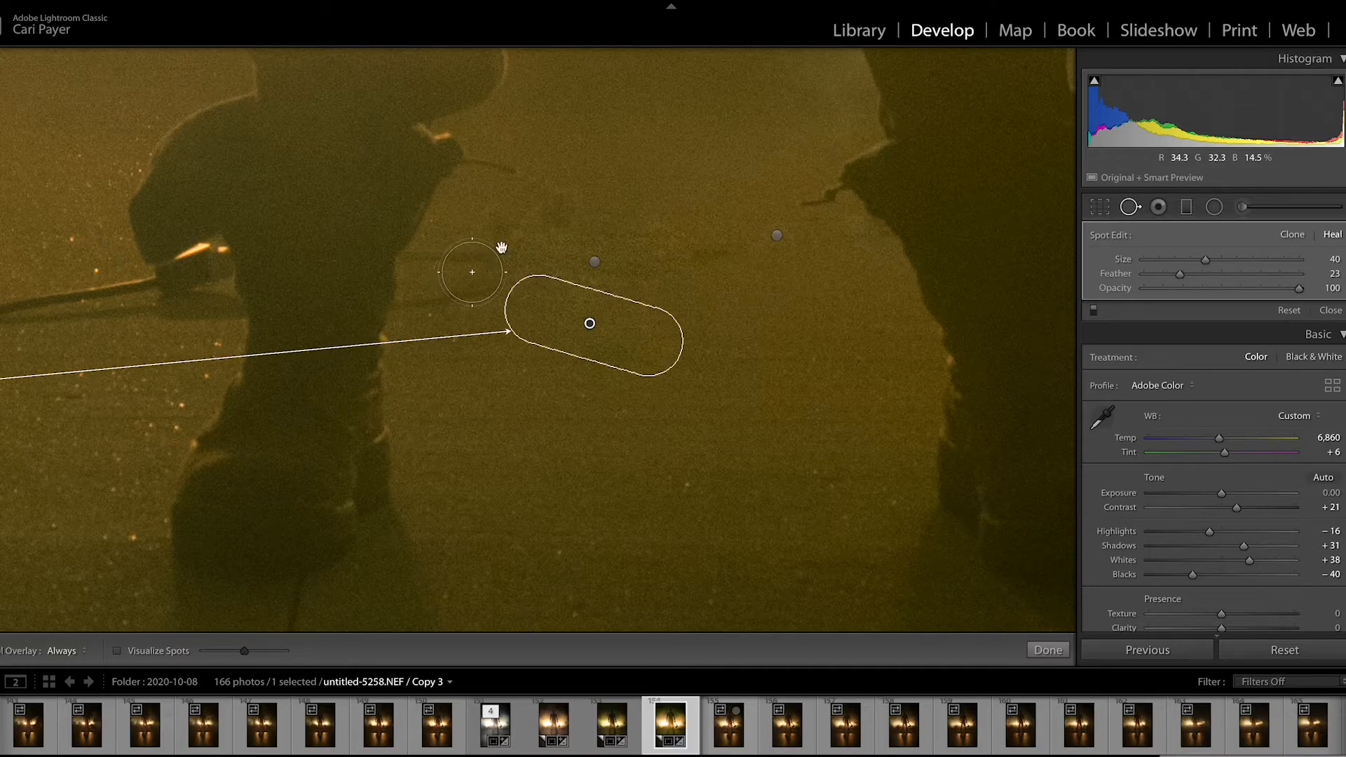
pyautogui.moveTo(505, 219); pyautogui.dragTo(561, 196)
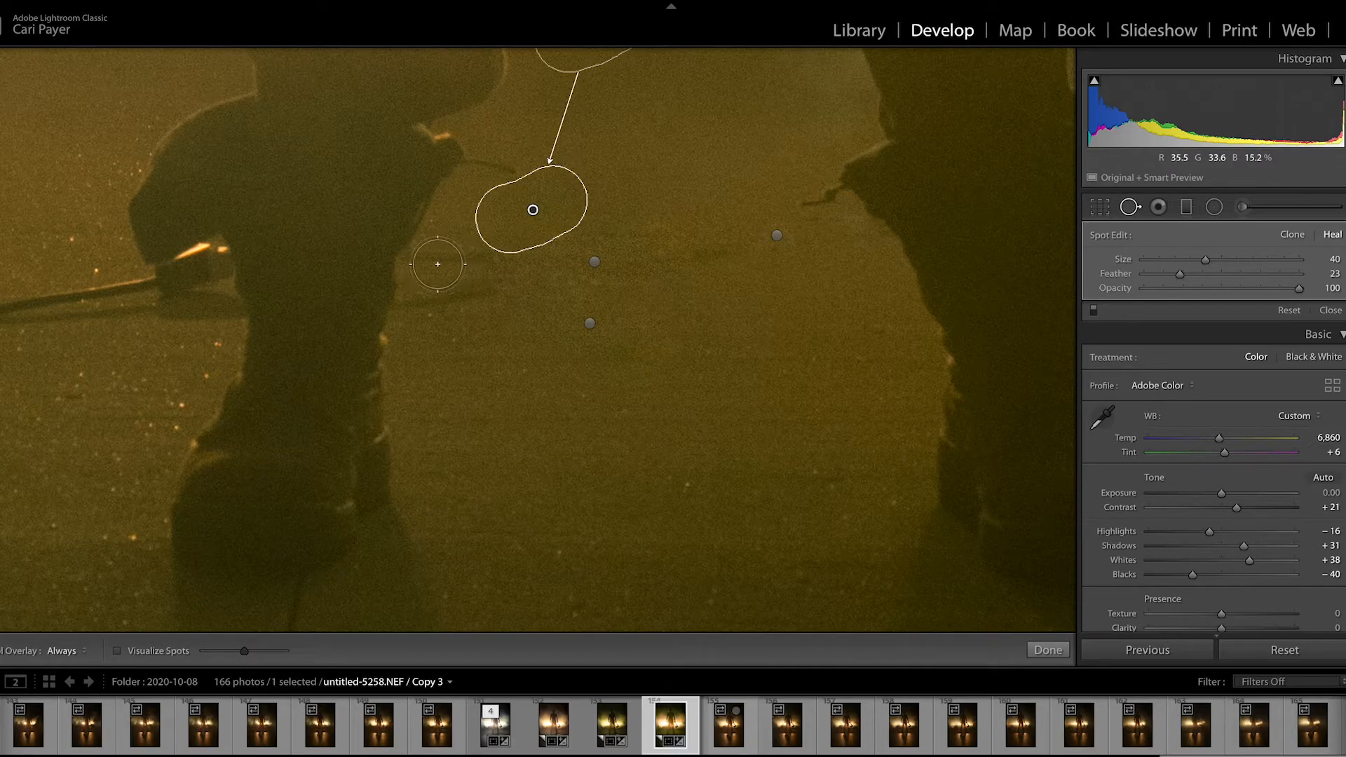
# - Heal the cable and its shadow beside the left leg with two size 32 strokes, and close spot removal
pyautogui.moveTo(424, 265); pyautogui.dragTo(491, 263)
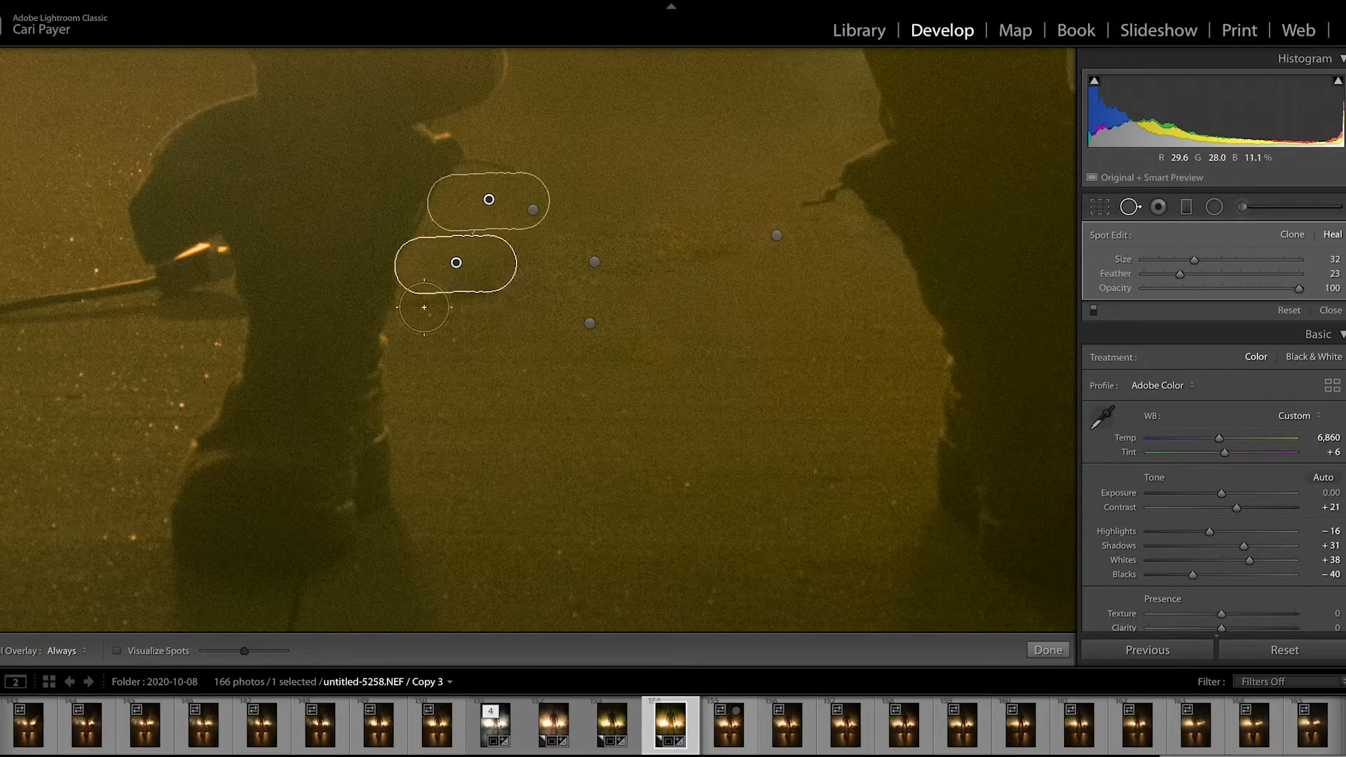
pyautogui.moveTo(418, 307); pyautogui.dragTo(506, 299)
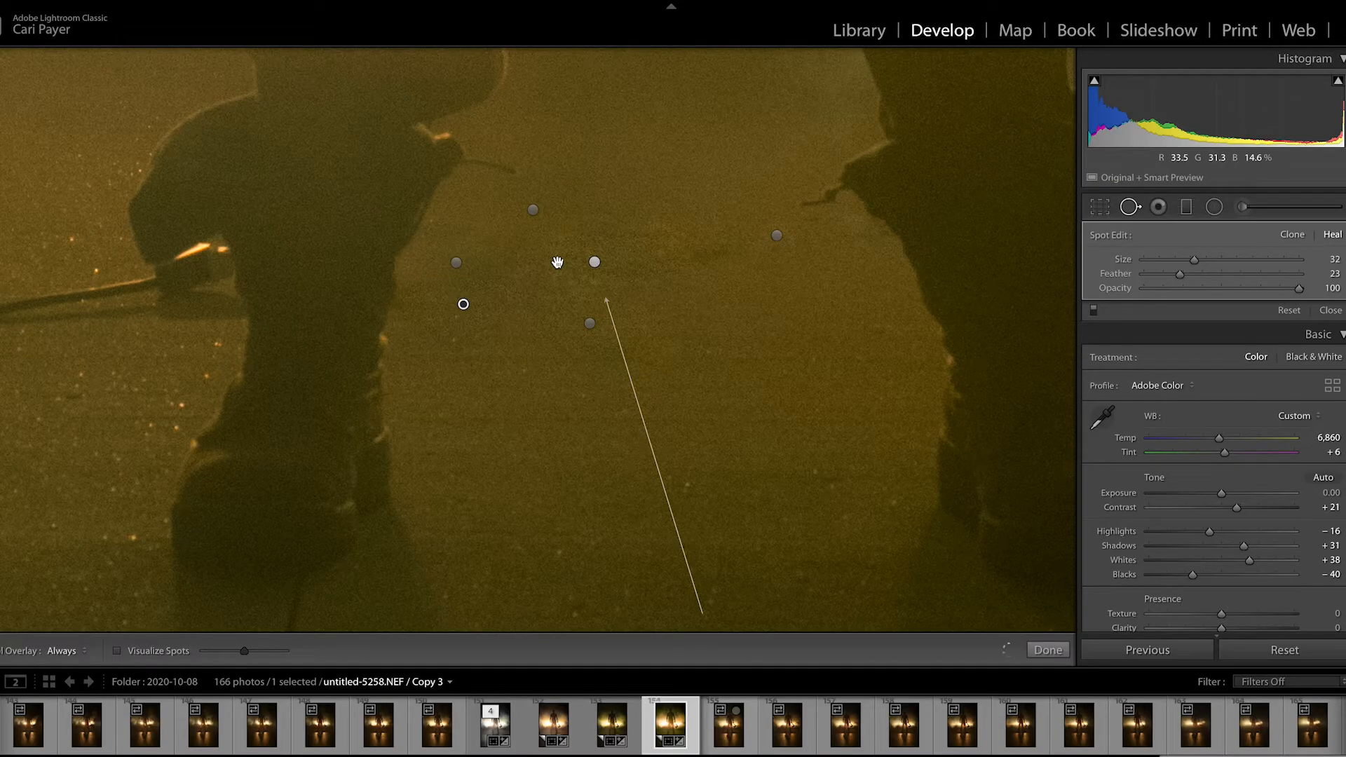
pyautogui.click(1129, 207)
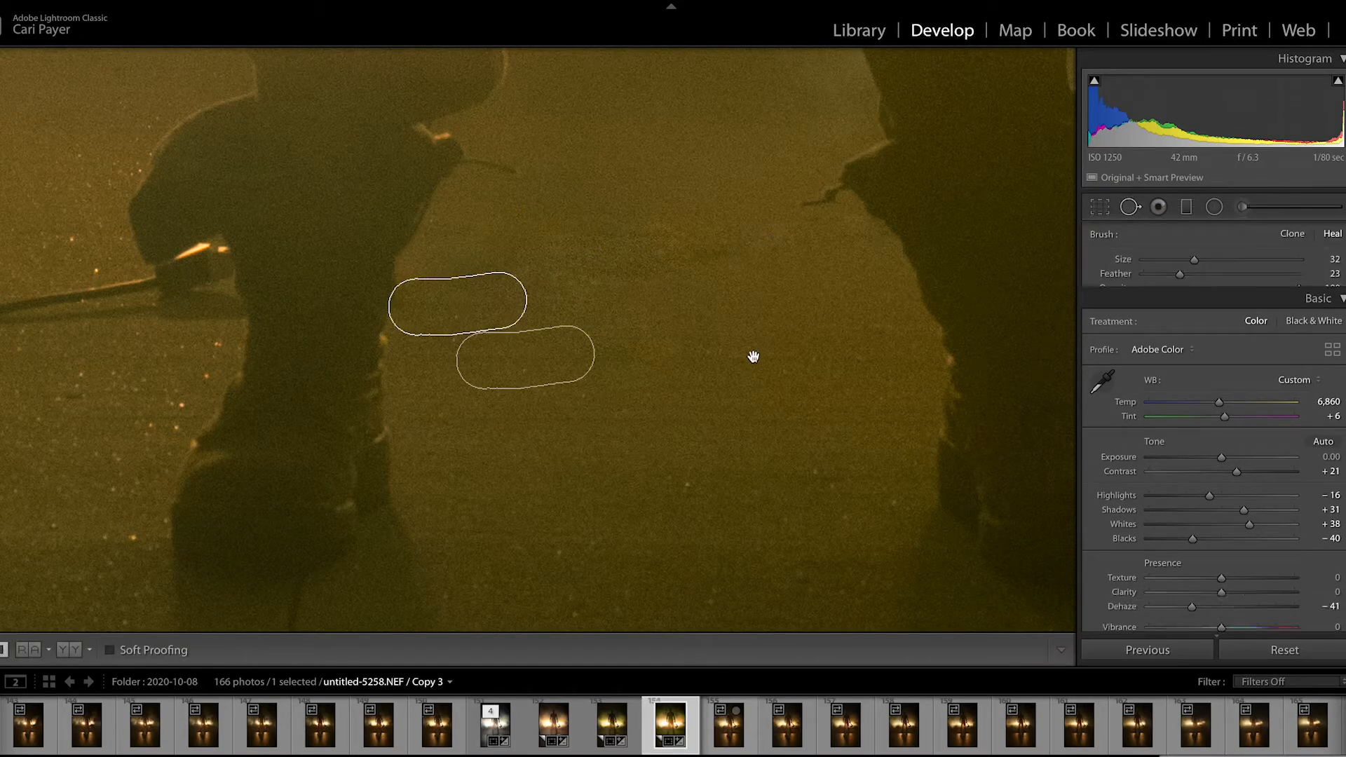
# - Heal the cable end and its shadow beside the left boot with a stroke at size 23 and feather 23
pyautogui.click(748, 354)
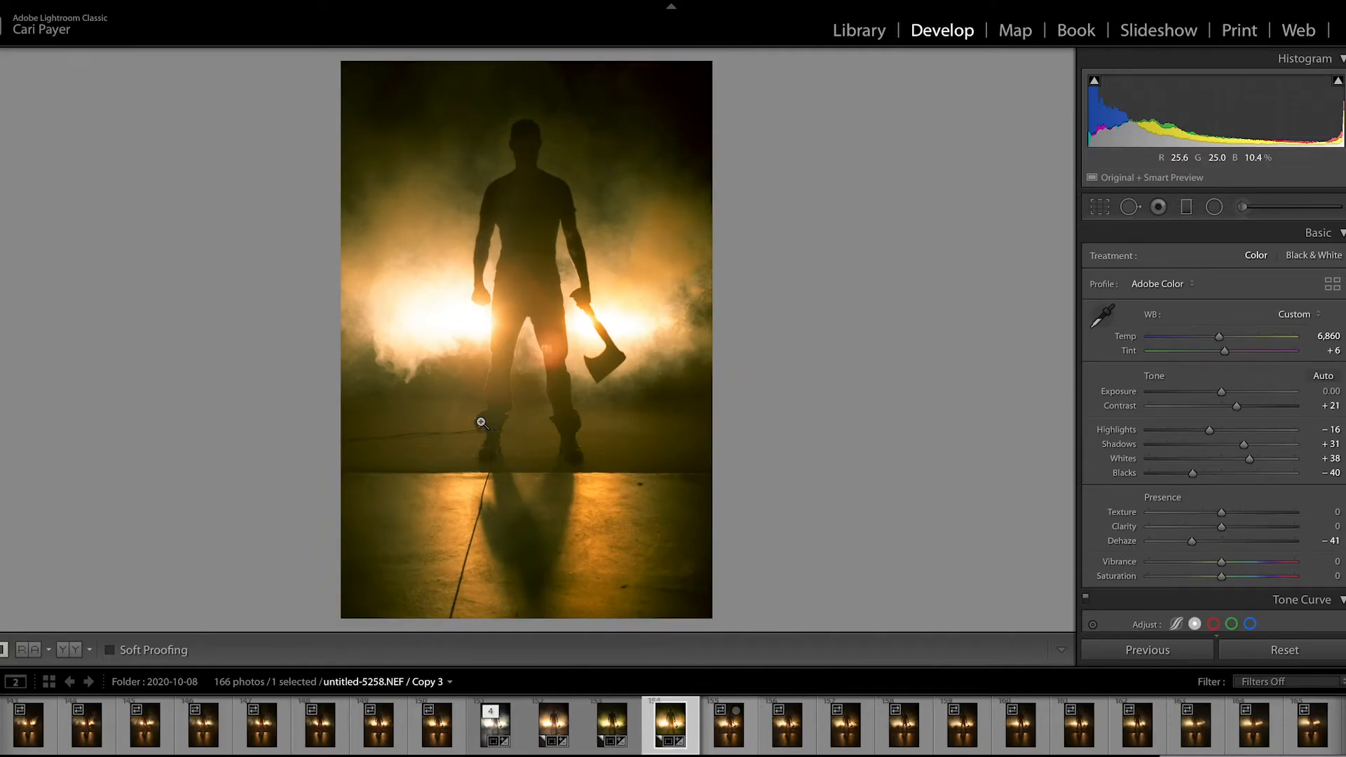
pyautogui.click(481, 421)
pyautogui.click(722, 368)
pyautogui.click(429, 425)
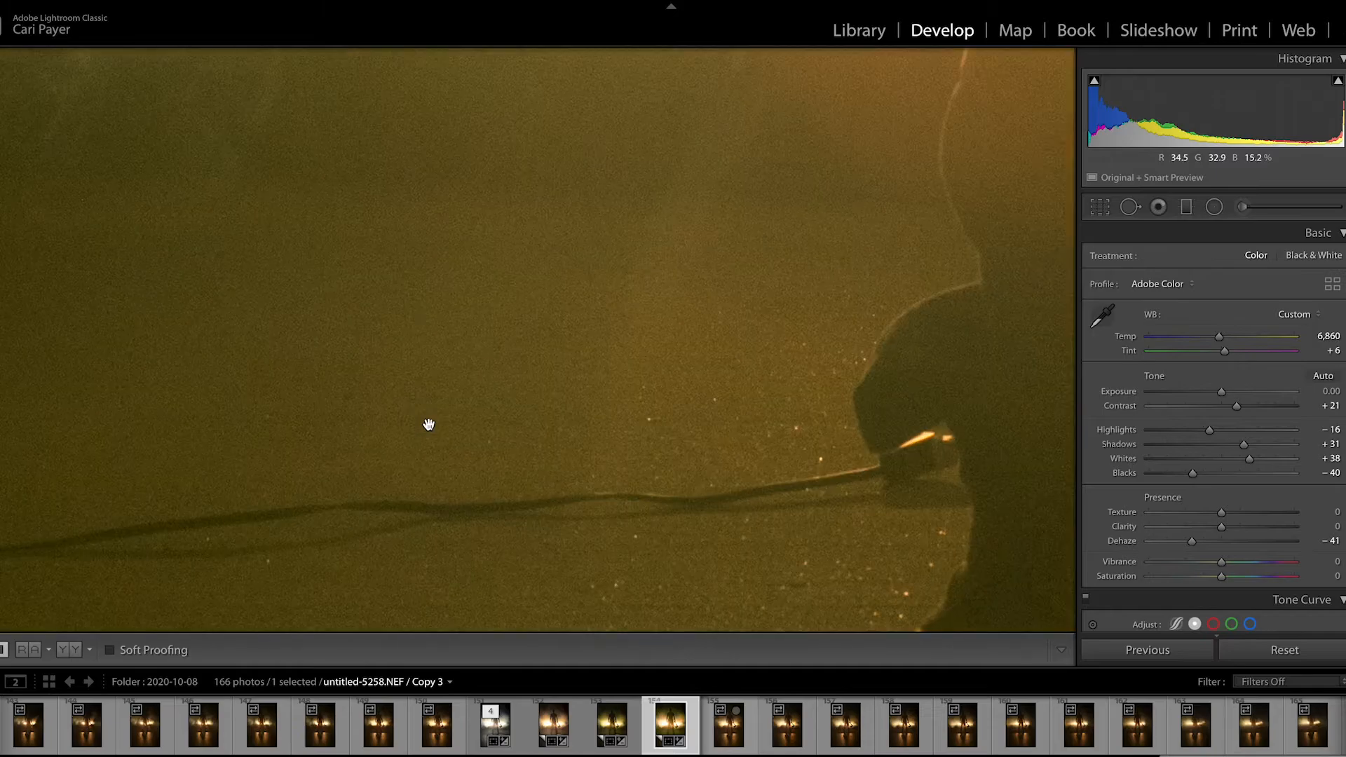
pyautogui.click(1130, 207)
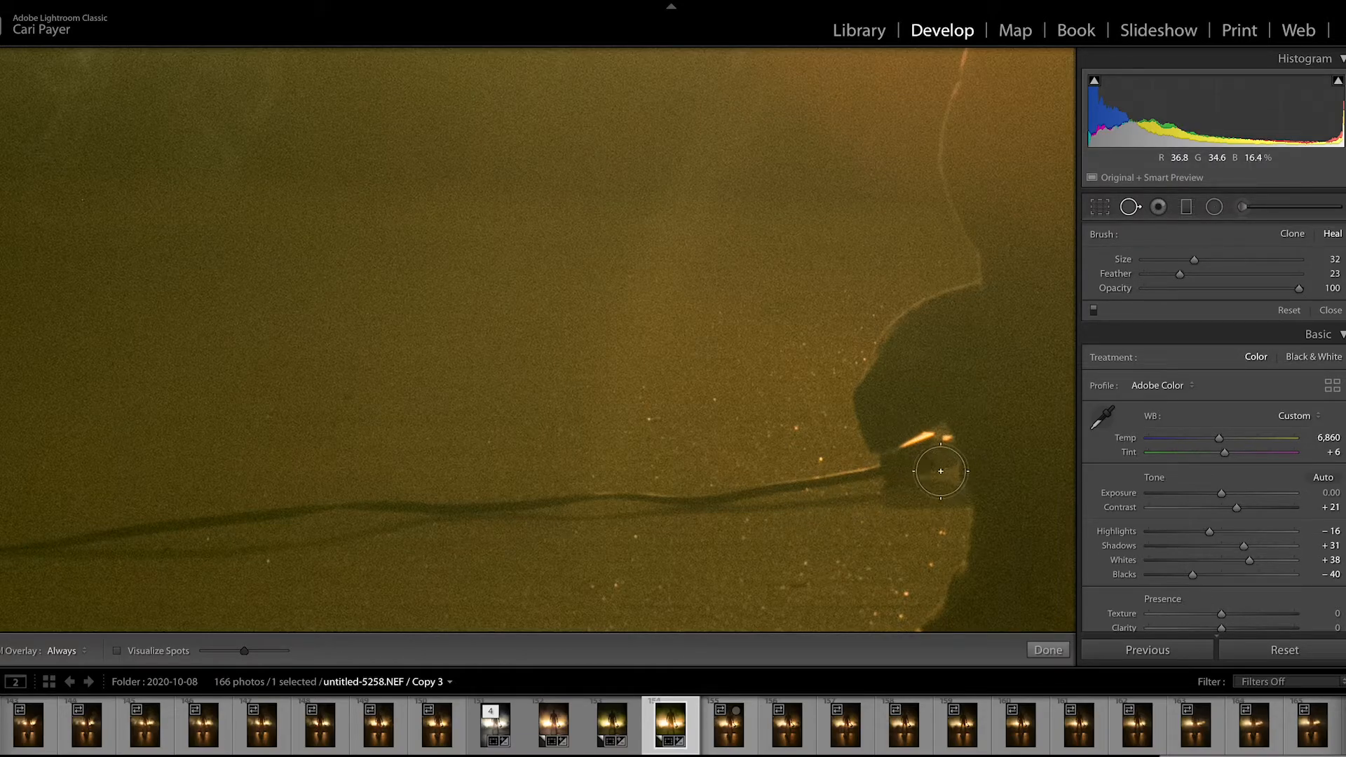
pyautogui.press('[')
pyautogui.press('[')
pyautogui.press('[')
pyautogui.moveTo(933, 446)
pyautogui.mouseDown()
pyautogui.moveTo(890, 473)
pyautogui.moveTo(939, 466)
pyautogui.moveTo(936, 453)
pyautogui.moveTo(953, 505)
pyautogui.moveTo(818, 508)
pyautogui.moveTo(879, 481)
pyautogui.moveTo(821, 489)
pyautogui.mouseUp()
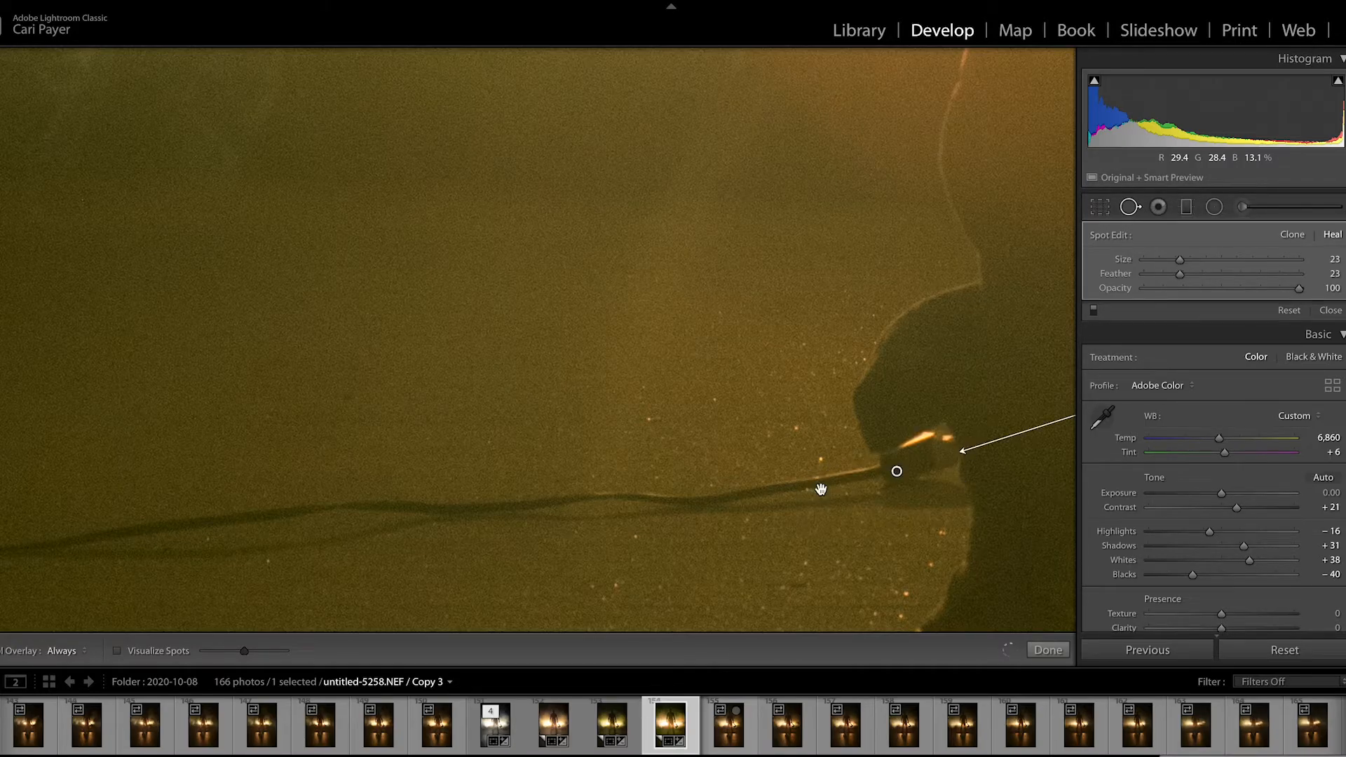
# - Move the left boot heal's source to the clean floor just left of and slightly above the boot, and close spot removal
pyautogui.hotkey('ctrl', '-')
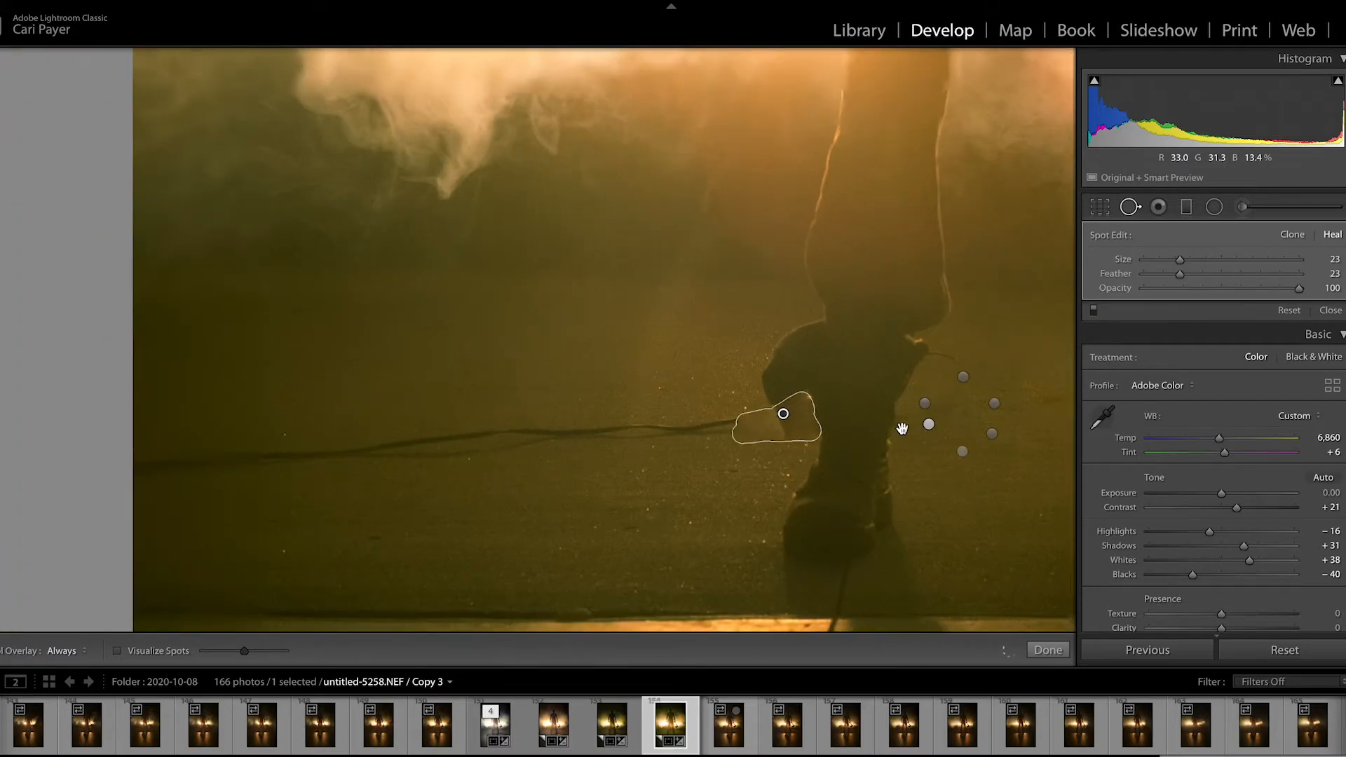
pyautogui.hotkey('ctrl', '-')
pyautogui.hotkey('ctrl', '-')
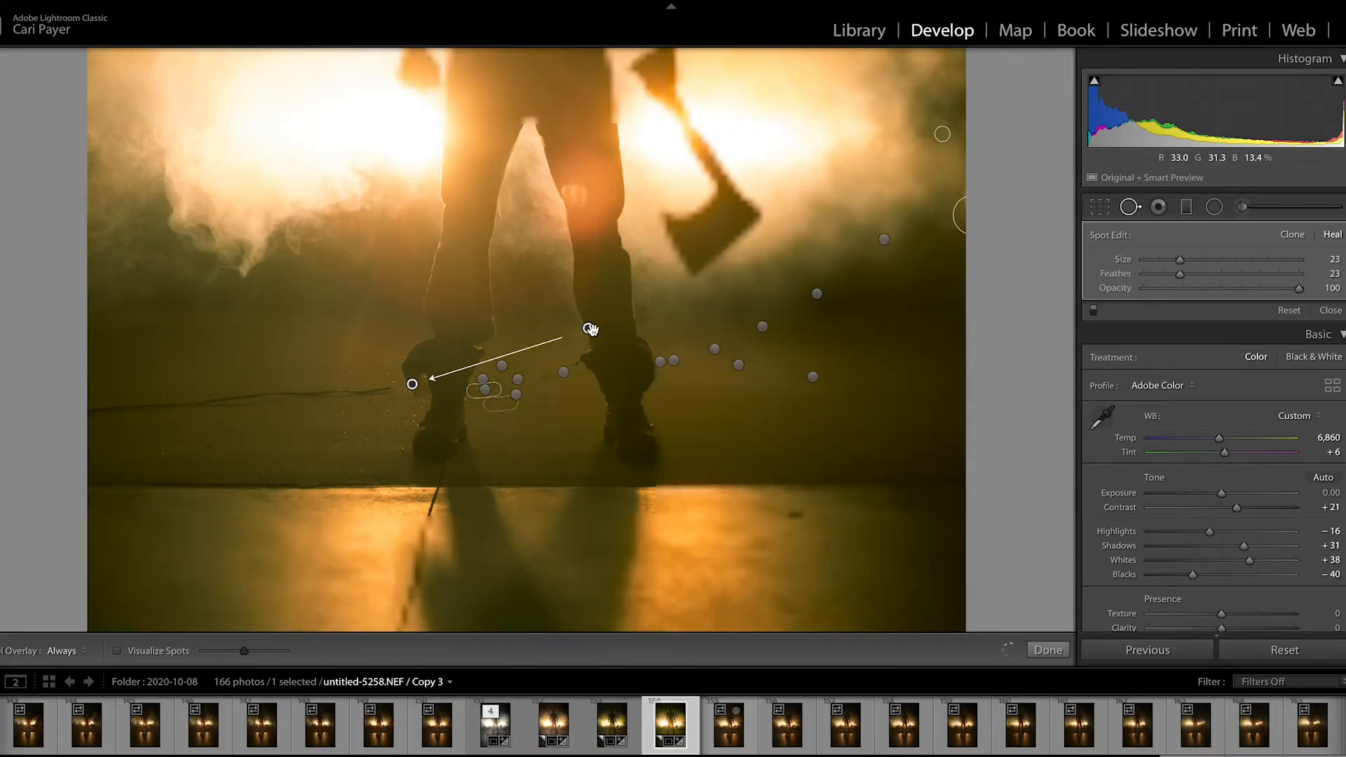
pyautogui.moveTo(593, 327)
pyautogui.mouseDown()
pyautogui.moveTo(393, 399)
pyautogui.moveTo(400, 409)
pyautogui.moveTo(375, 370)
pyautogui.mouseUp()
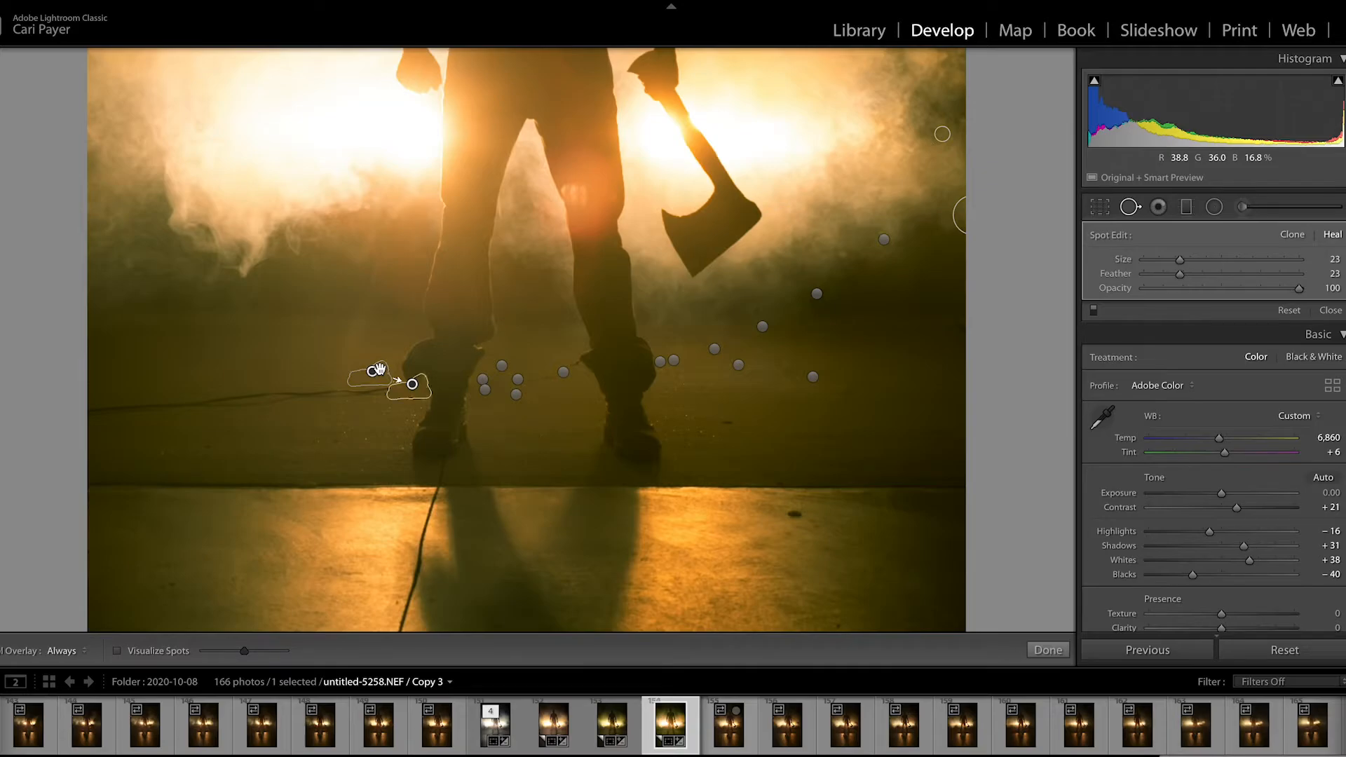
pyautogui.click(1130, 208)
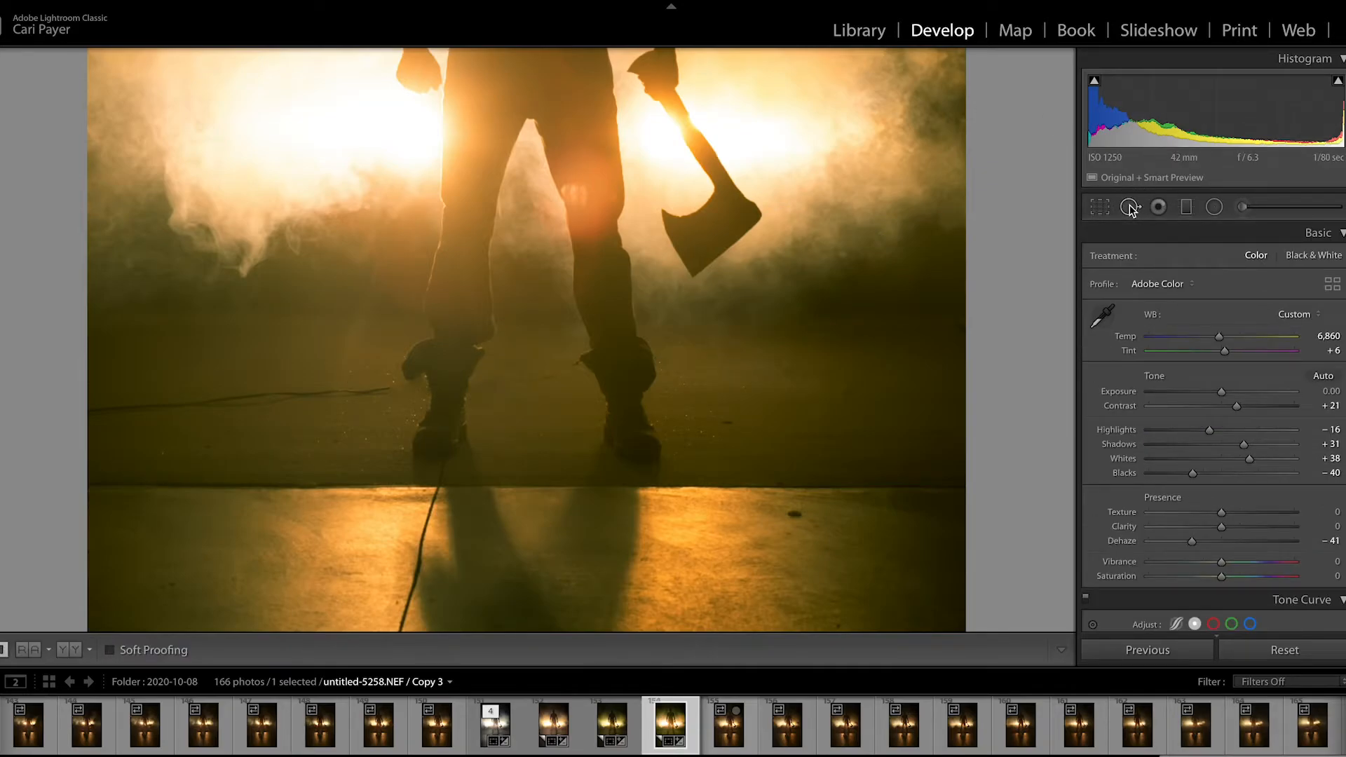
# - Examine the healed cable end beside the left boot in the whole photo and up close, including its heal source
pyautogui.click(1131, 207)
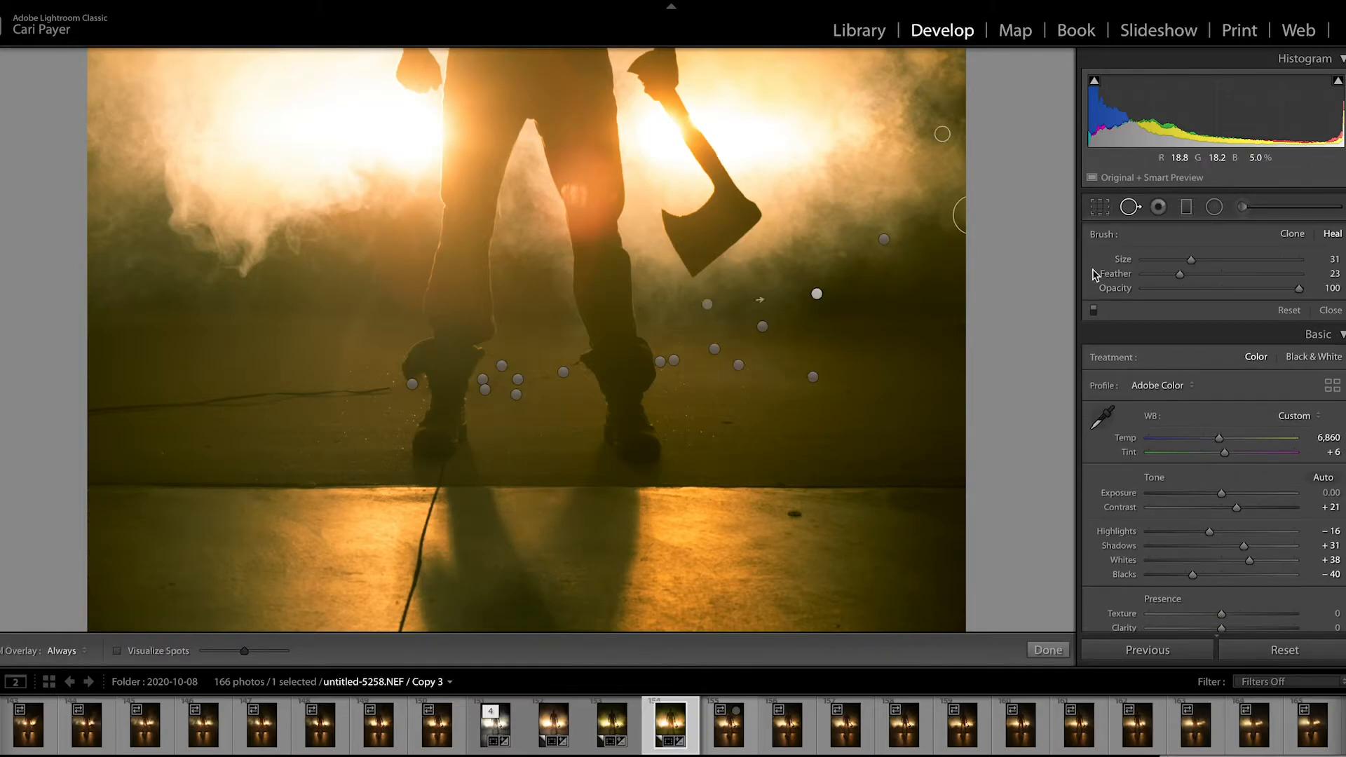
pyautogui.press('z')
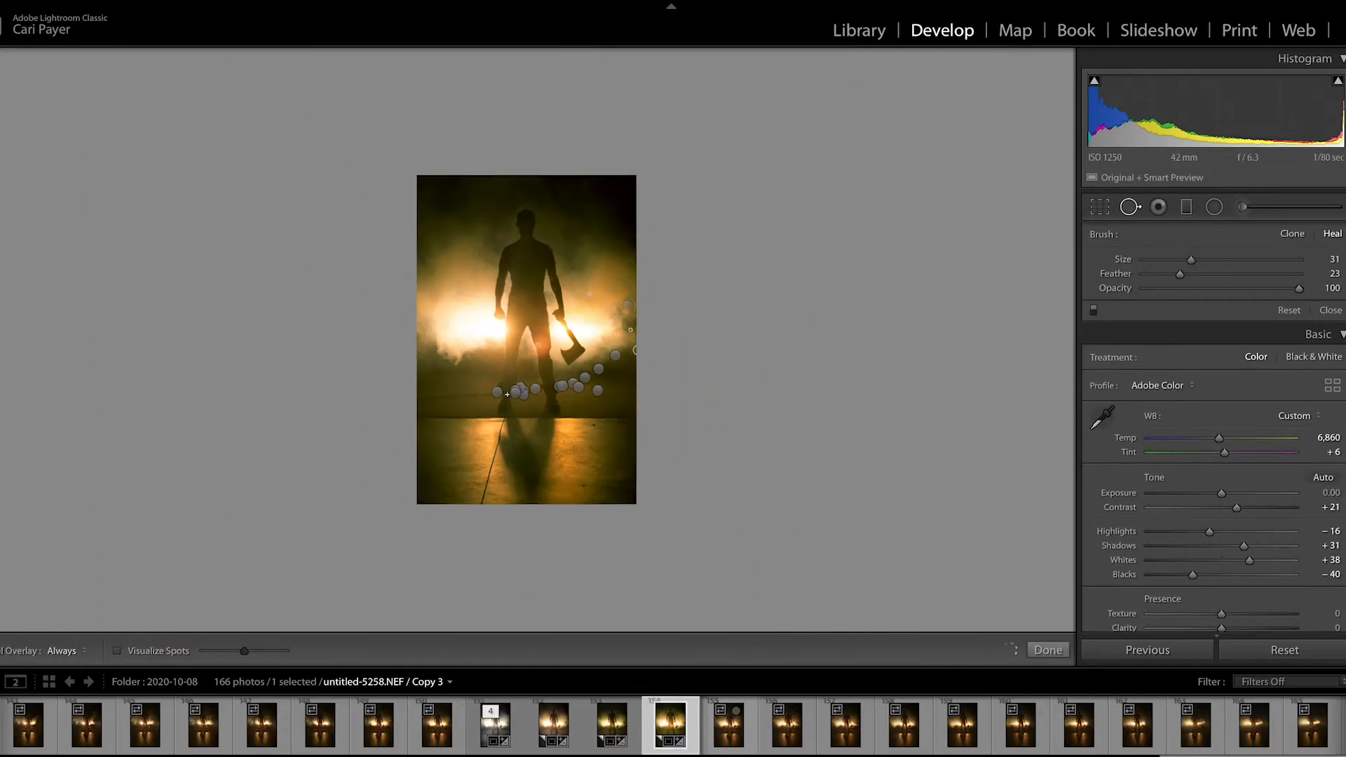
pyautogui.click(1130, 208)
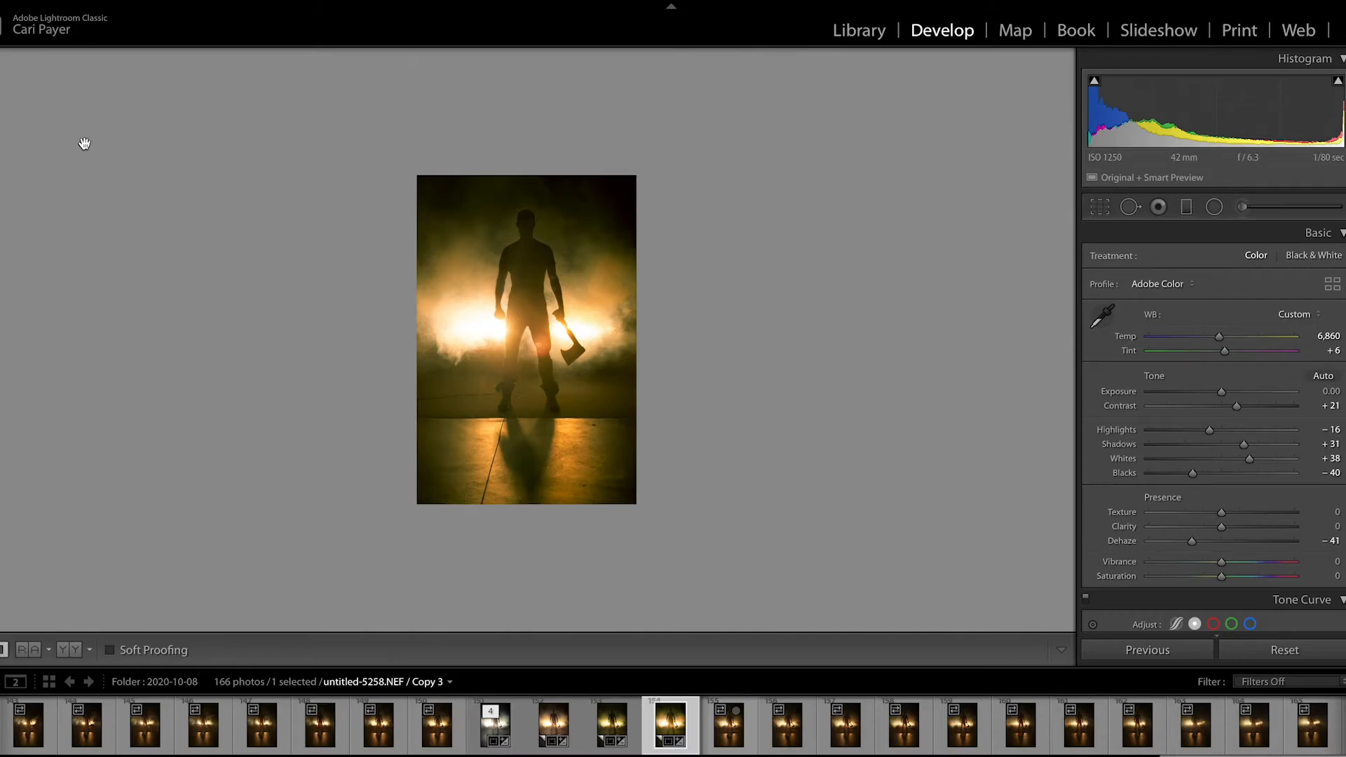
pyautogui.click(496, 248)
pyautogui.click(496, 249)
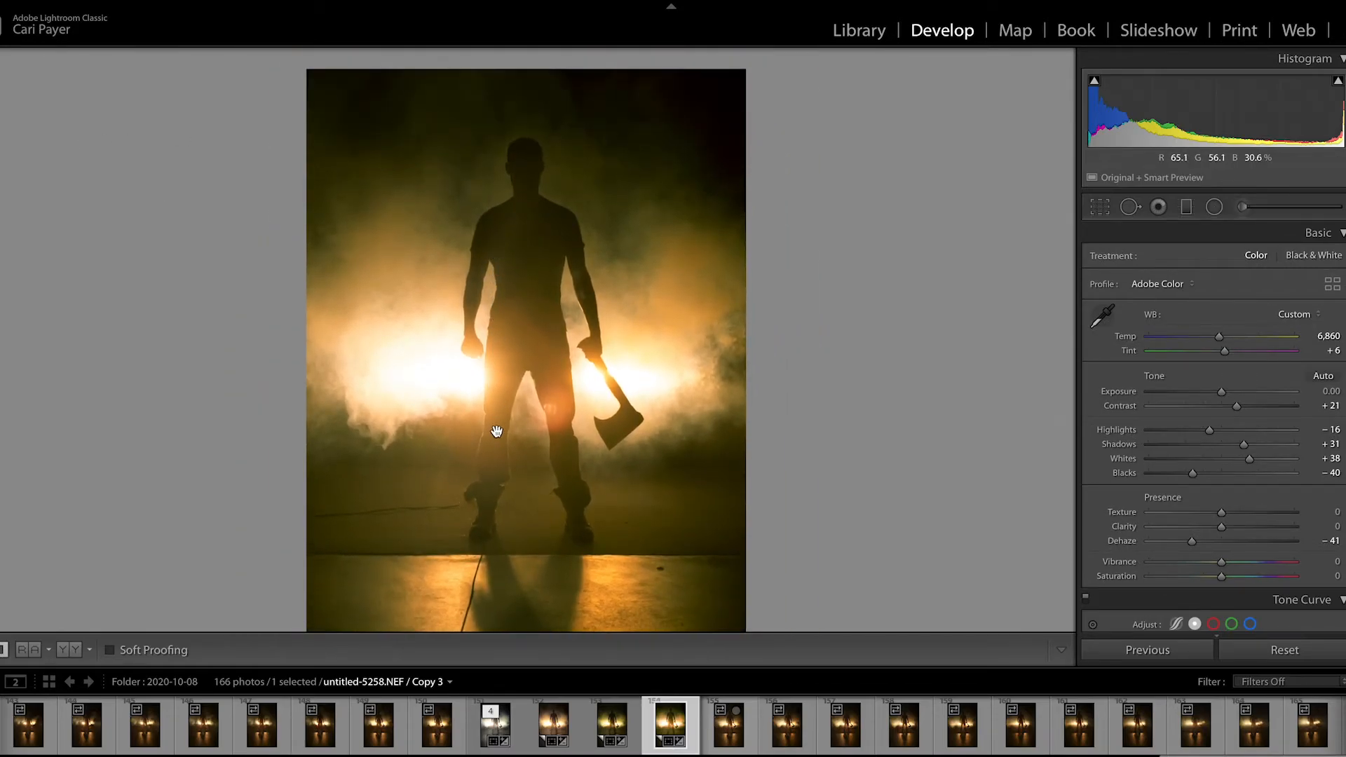
pyautogui.click(1129, 206)
pyautogui.click(1129, 206)
pyautogui.click(351, 517)
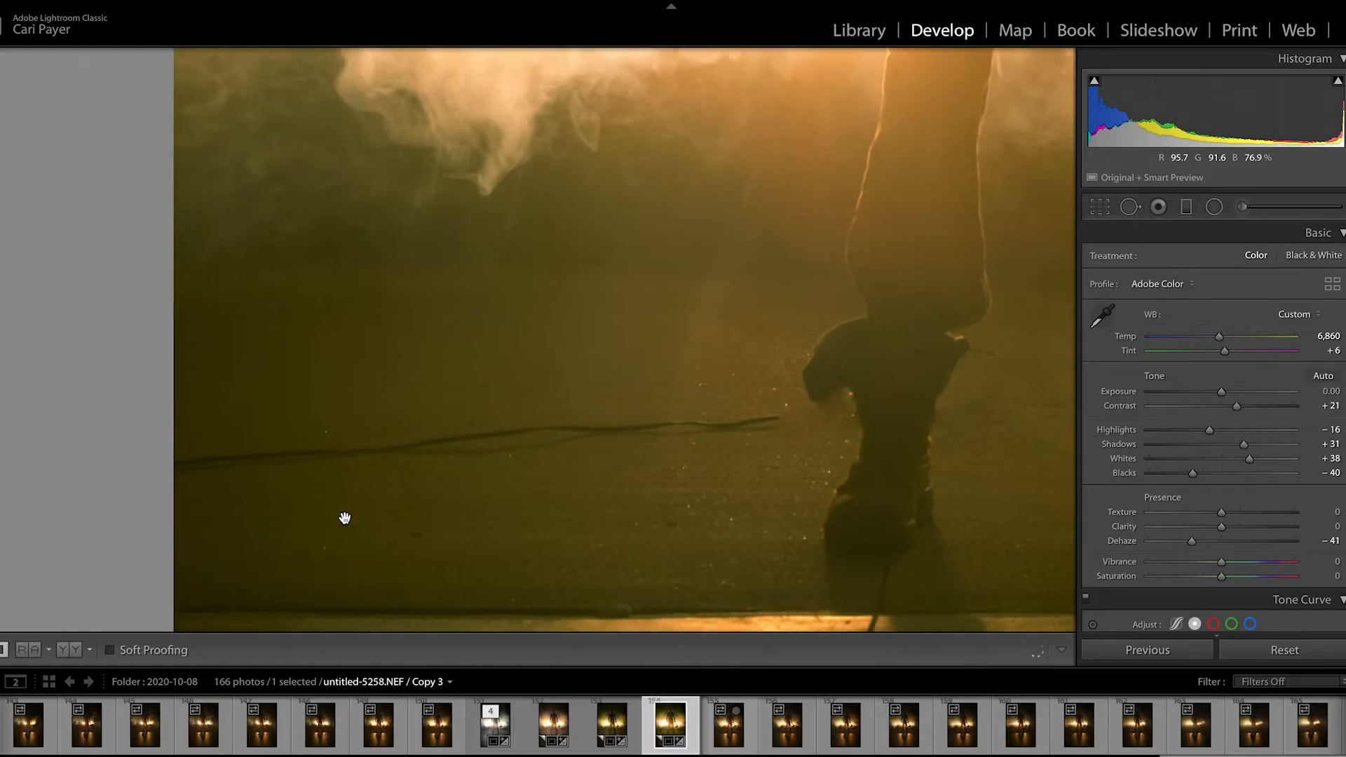
pyautogui.click(1129, 206)
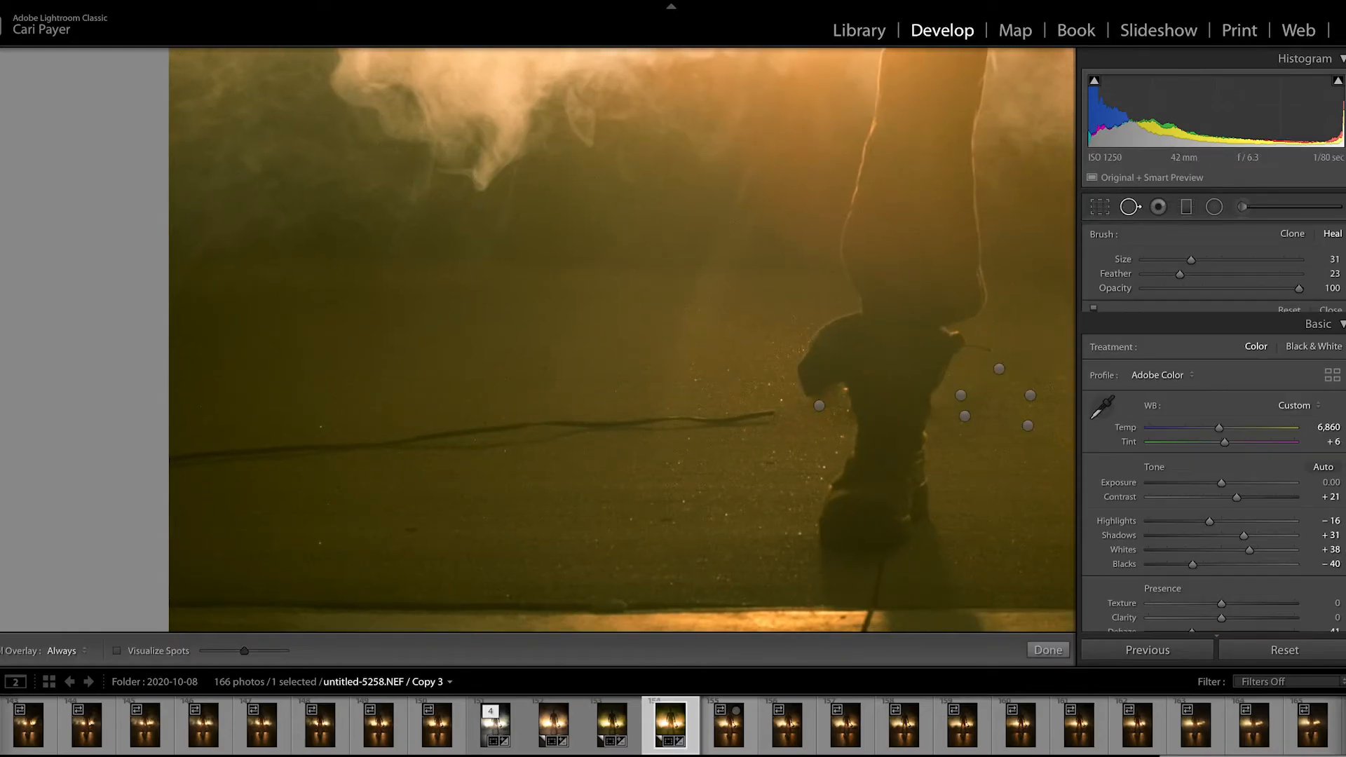
pyautogui.moveTo(841, 398); pyautogui.dragTo(822, 408)
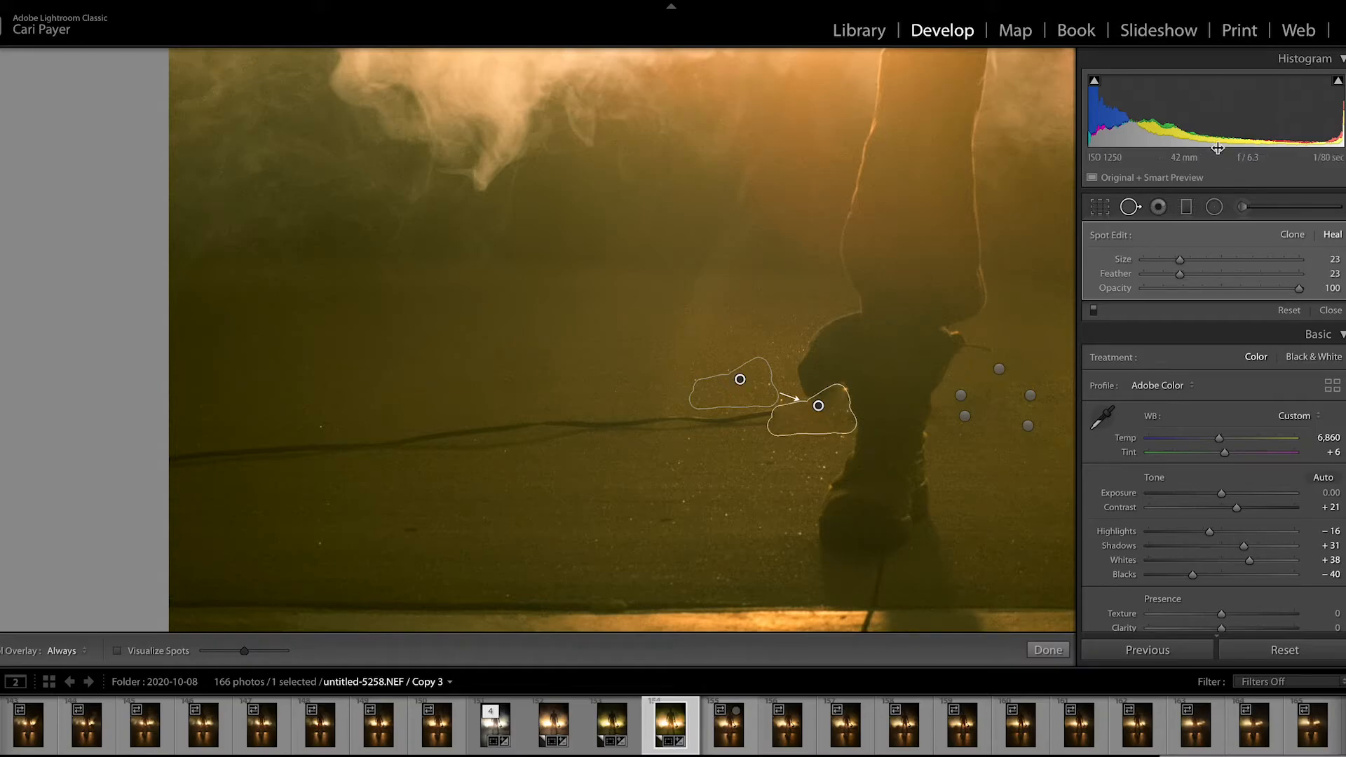
pyautogui.click(1133, 208)
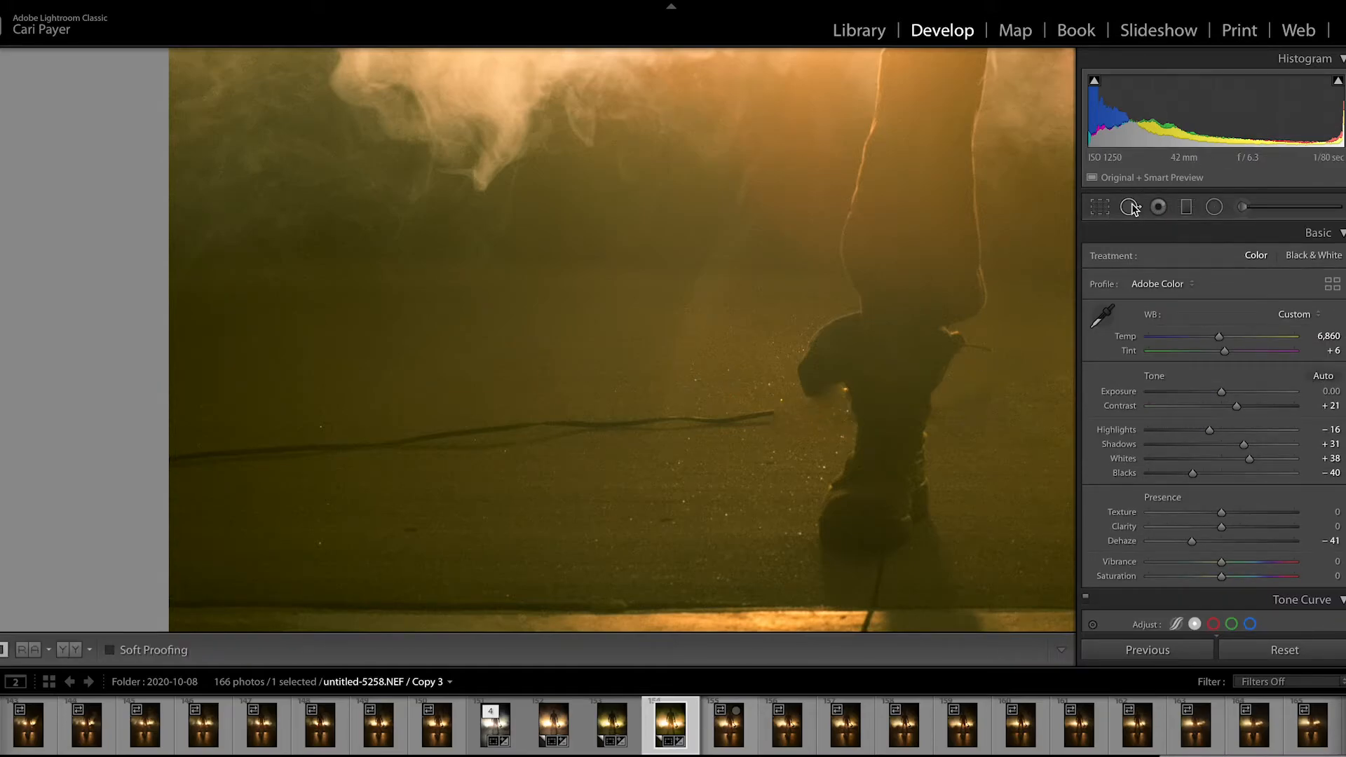
# - Heal the cable stretch nearest the left boot with a size 31 stroke and move its source to the floor just below
pyautogui.click(1133, 209)
pyautogui.moveTo(617, 425); pyautogui.dragTo(776, 411)
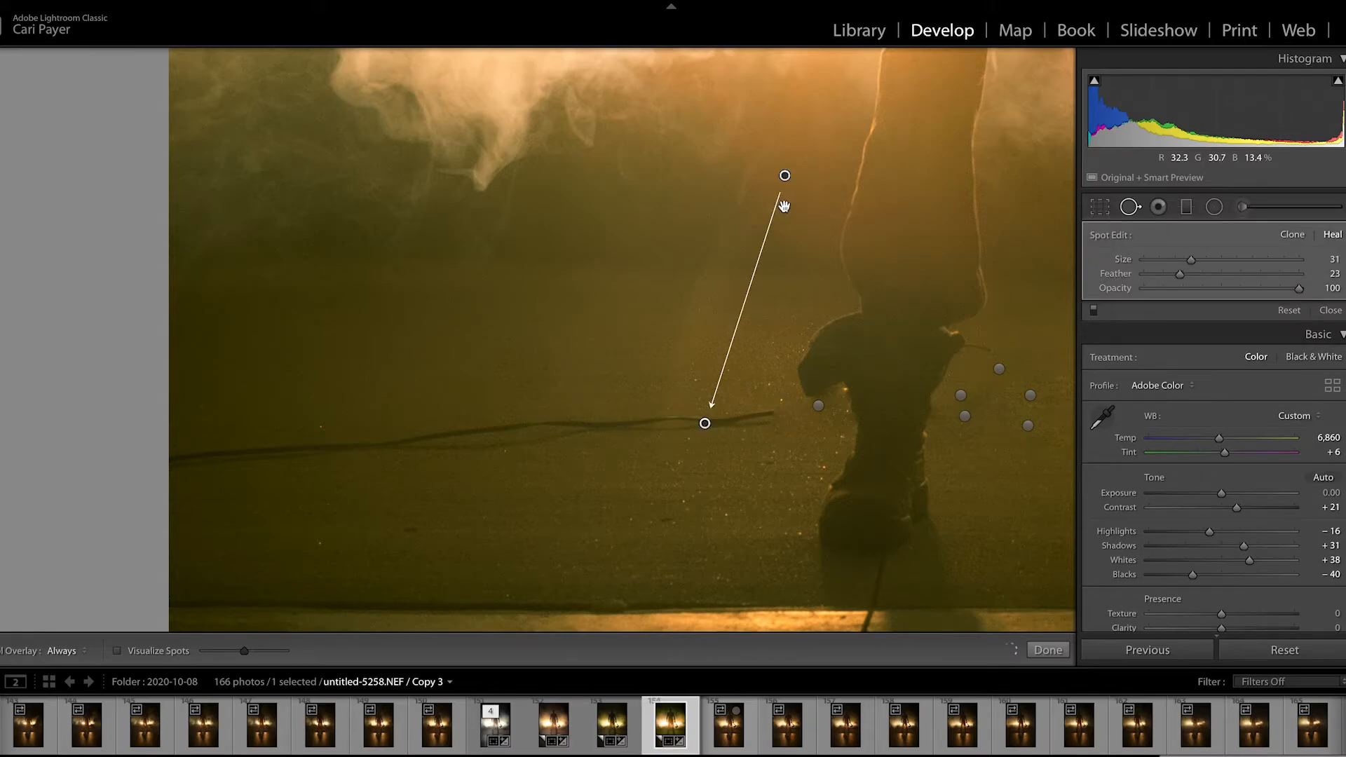
pyautogui.moveTo(801, 175)
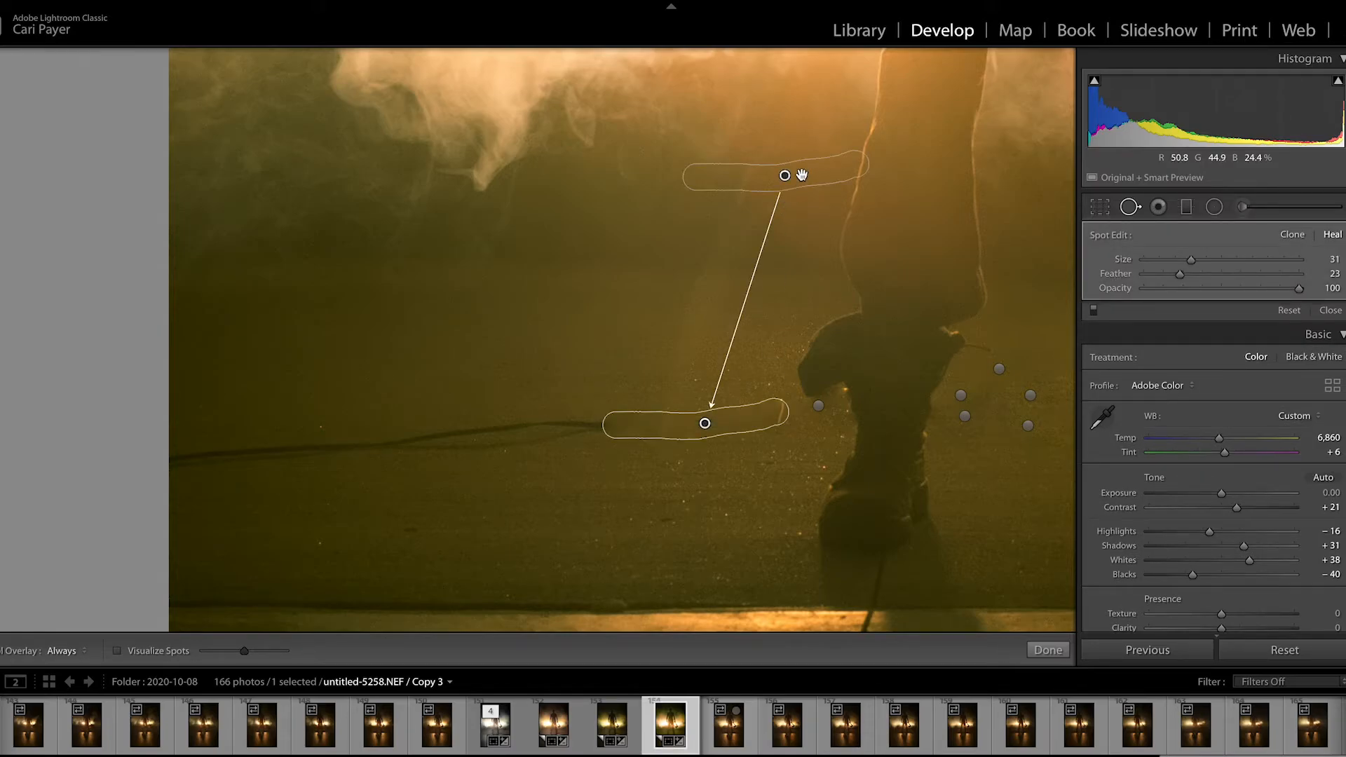
pyautogui.moveTo(801, 175)
pyautogui.mouseDown()
pyautogui.moveTo(734, 444)
pyautogui.moveTo(711, 449)
pyautogui.mouseUp()
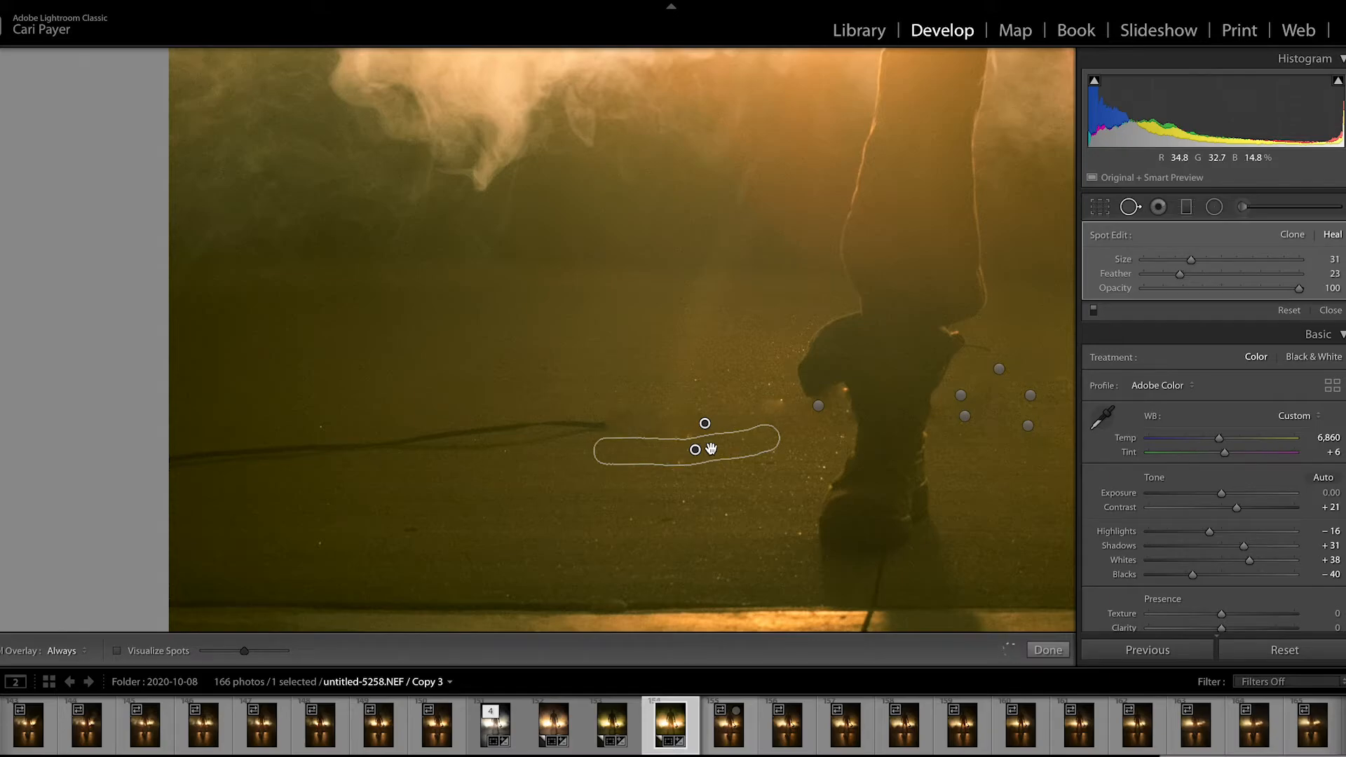
# - Heal the rest of the cable out to the photo's left edge with two size 31 strokes, sourcing the outer one from the floor below right
pyautogui.moveTo(399, 446)
pyautogui.mouseDown()
pyautogui.moveTo(609, 430)
pyautogui.moveTo(389, 443)
pyautogui.mouseUp()
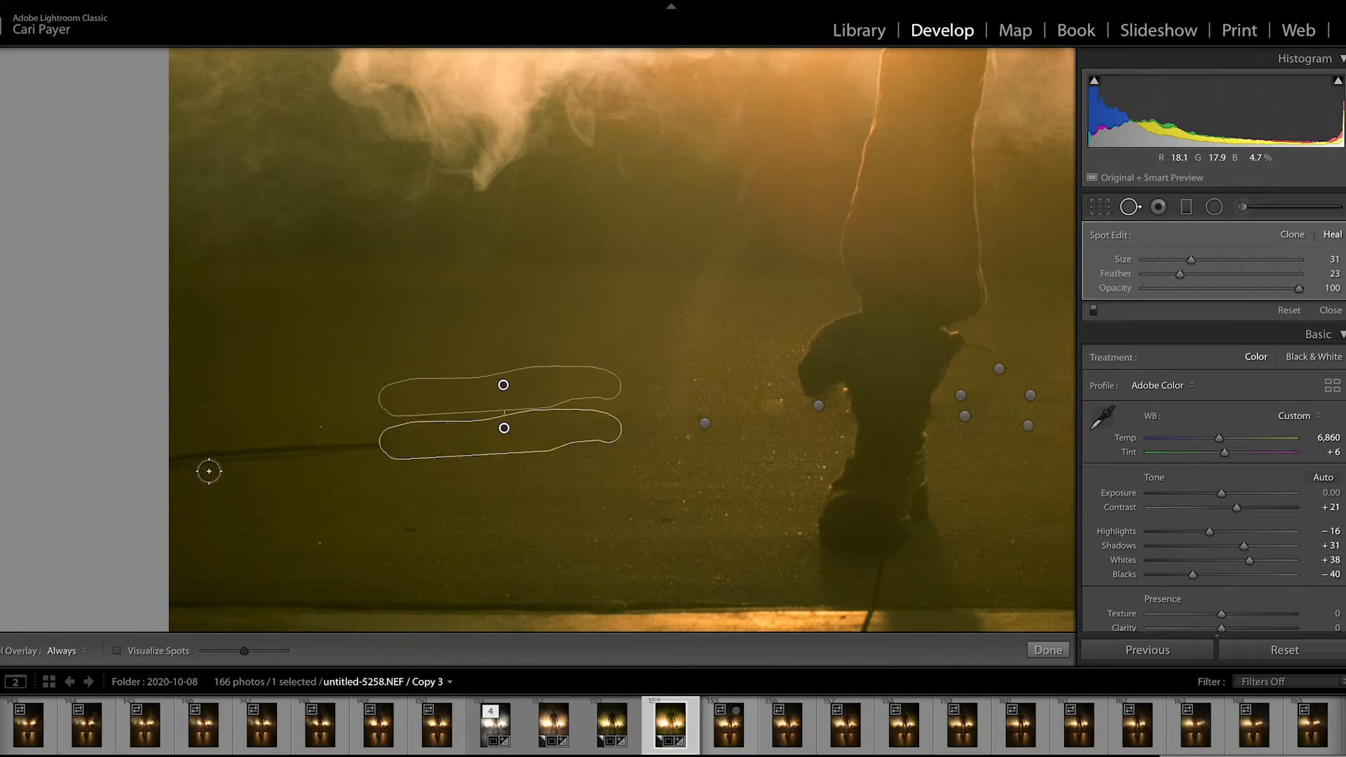
pyautogui.moveTo(174, 463); pyautogui.dragTo(385, 449)
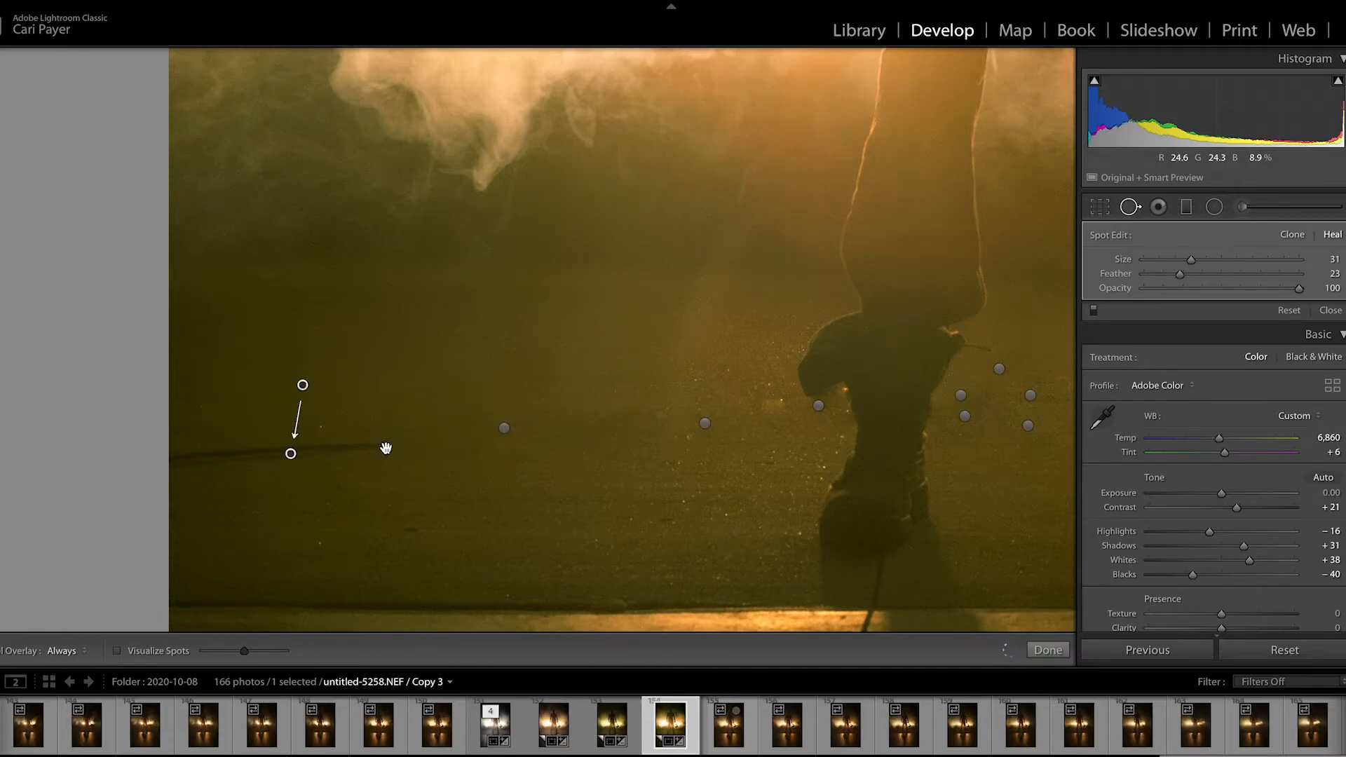
pyautogui.moveTo(330, 372)
pyautogui.mouseDown()
pyautogui.moveTo(556, 75)
pyautogui.moveTo(532, 96)
pyautogui.moveTo(505, 251)
pyautogui.moveTo(398, 477)
pyautogui.mouseUp()
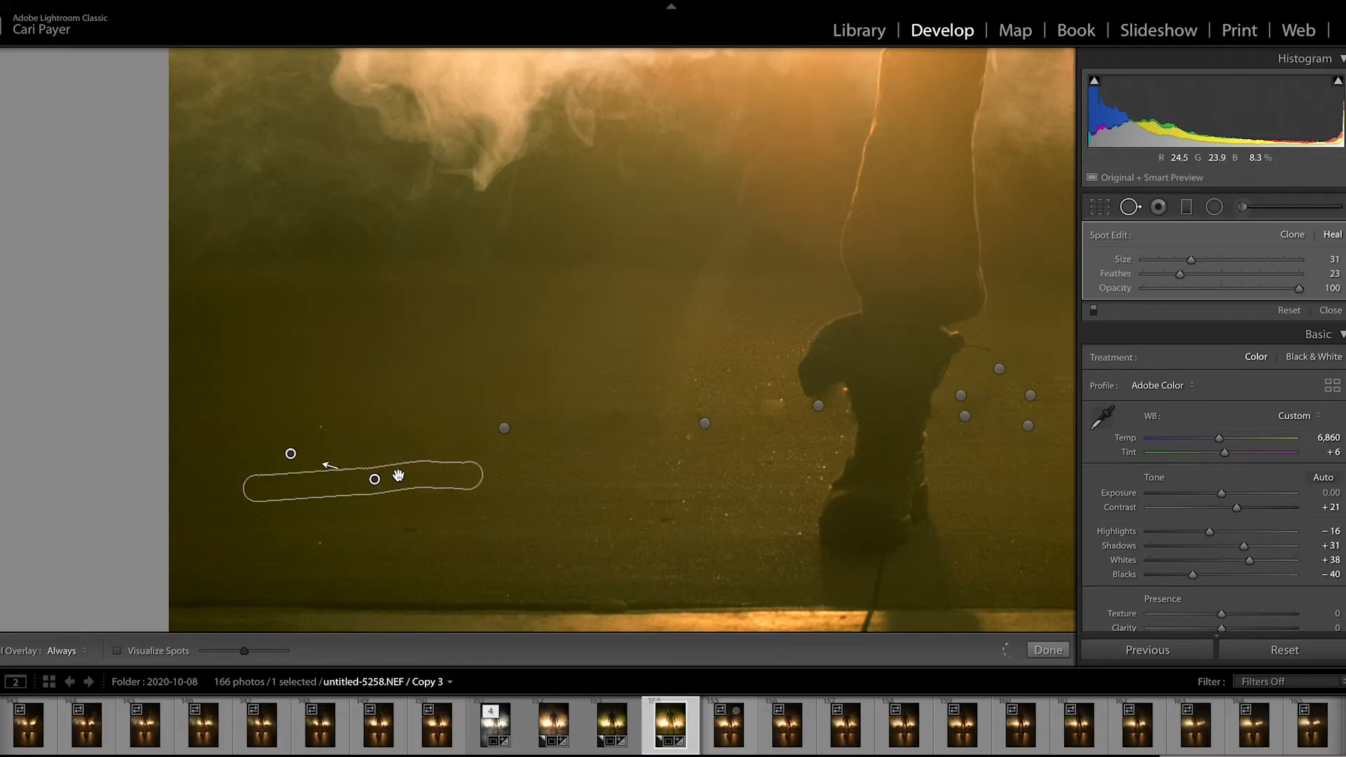
pyautogui.click(1131, 206)
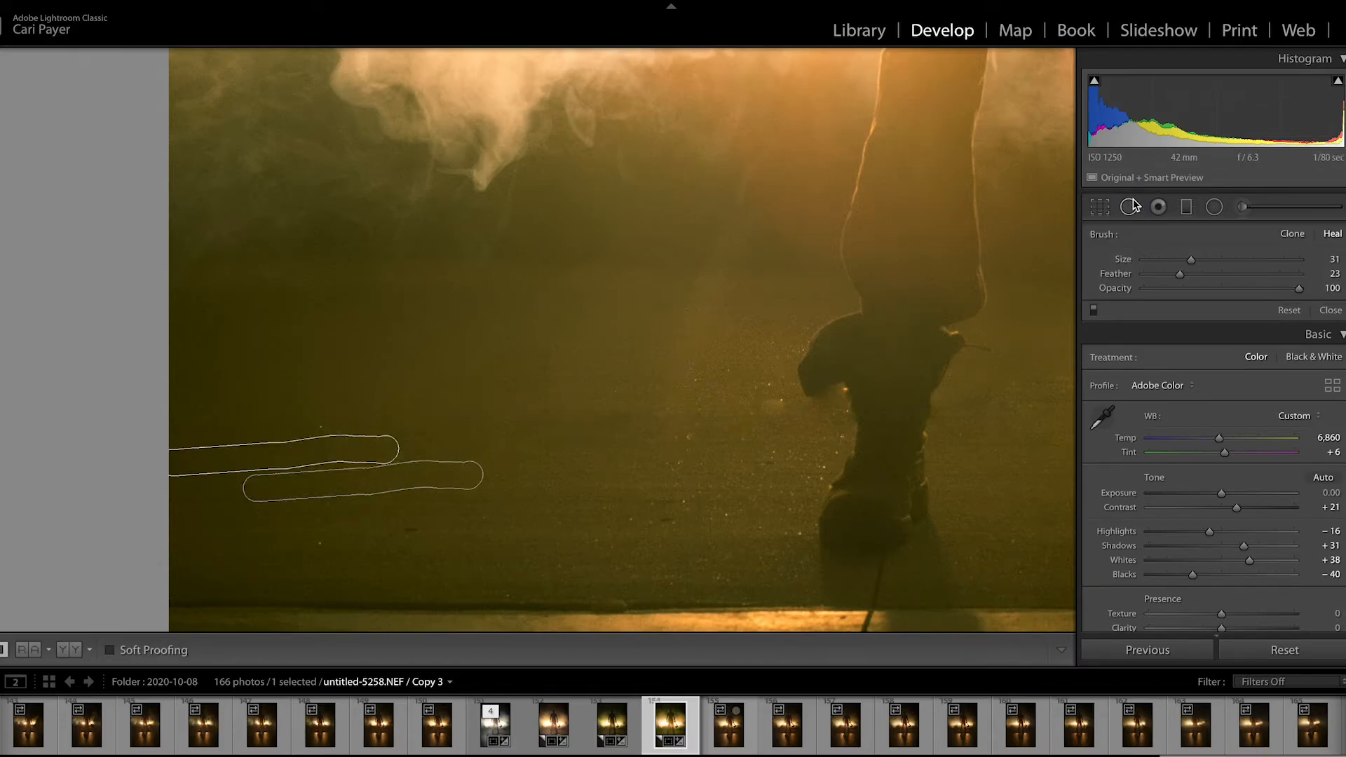
# - Heal the uneven patch left of the left boot at size 31, source it from the floor below, and close spot removal
pyautogui.click(1131, 206)
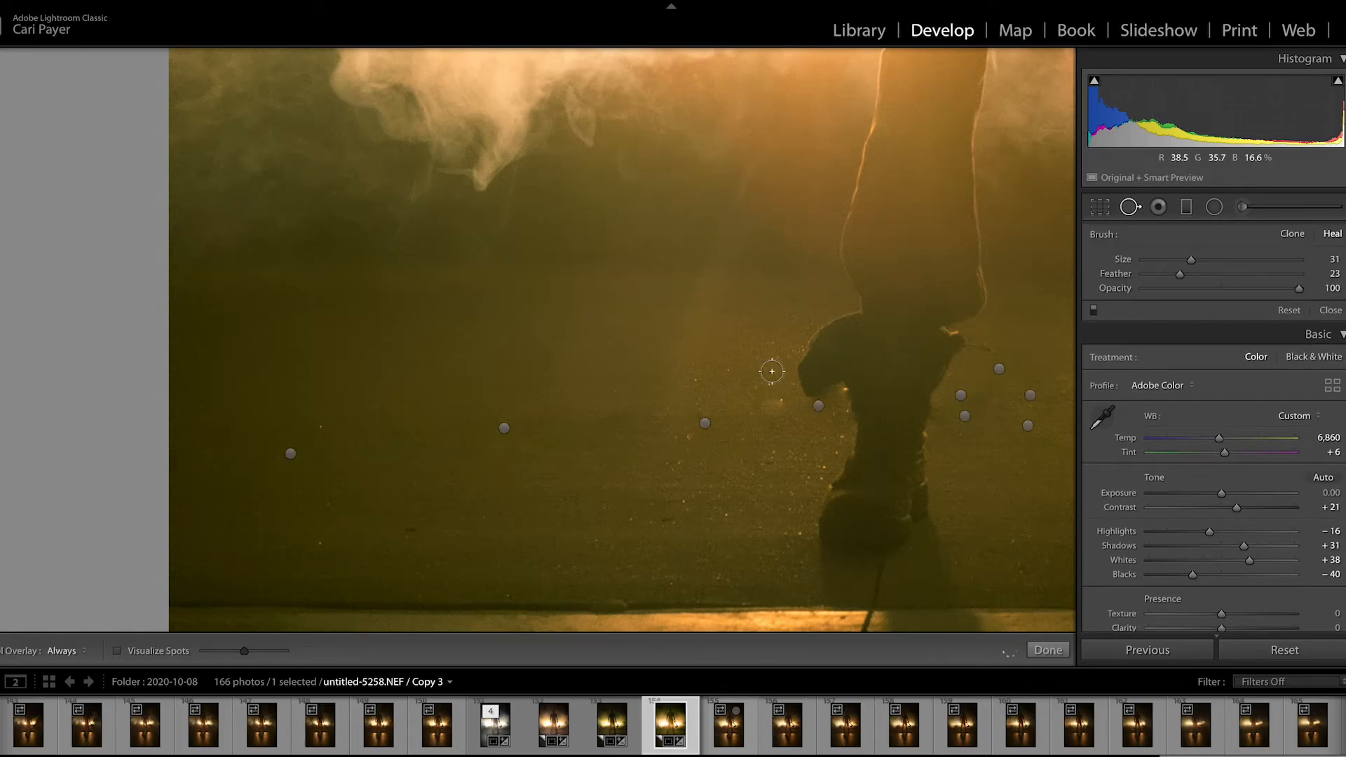
pyautogui.moveTo(774, 380); pyautogui.dragTo(755, 407)
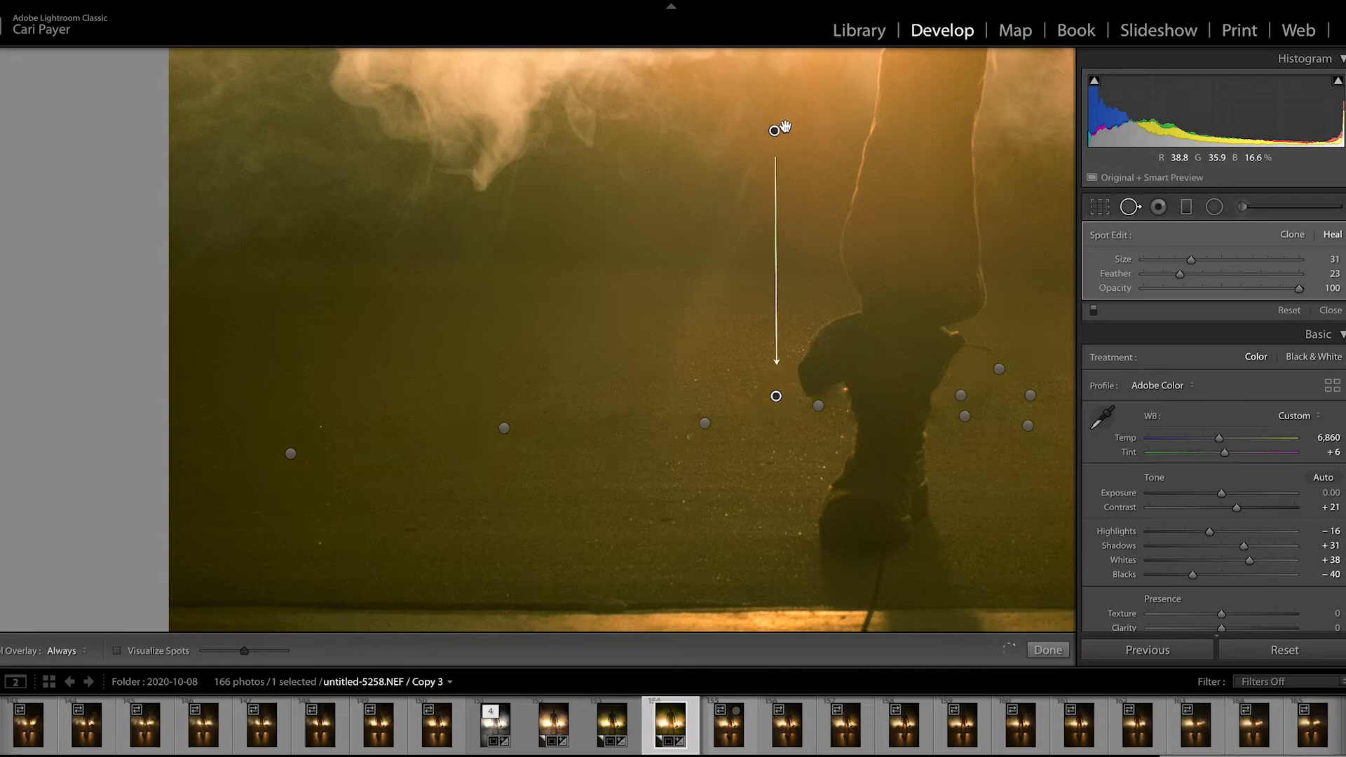
pyautogui.moveTo(784, 127)
pyautogui.mouseDown()
pyautogui.moveTo(733, 421)
pyautogui.moveTo(762, 466)
pyautogui.mouseUp()
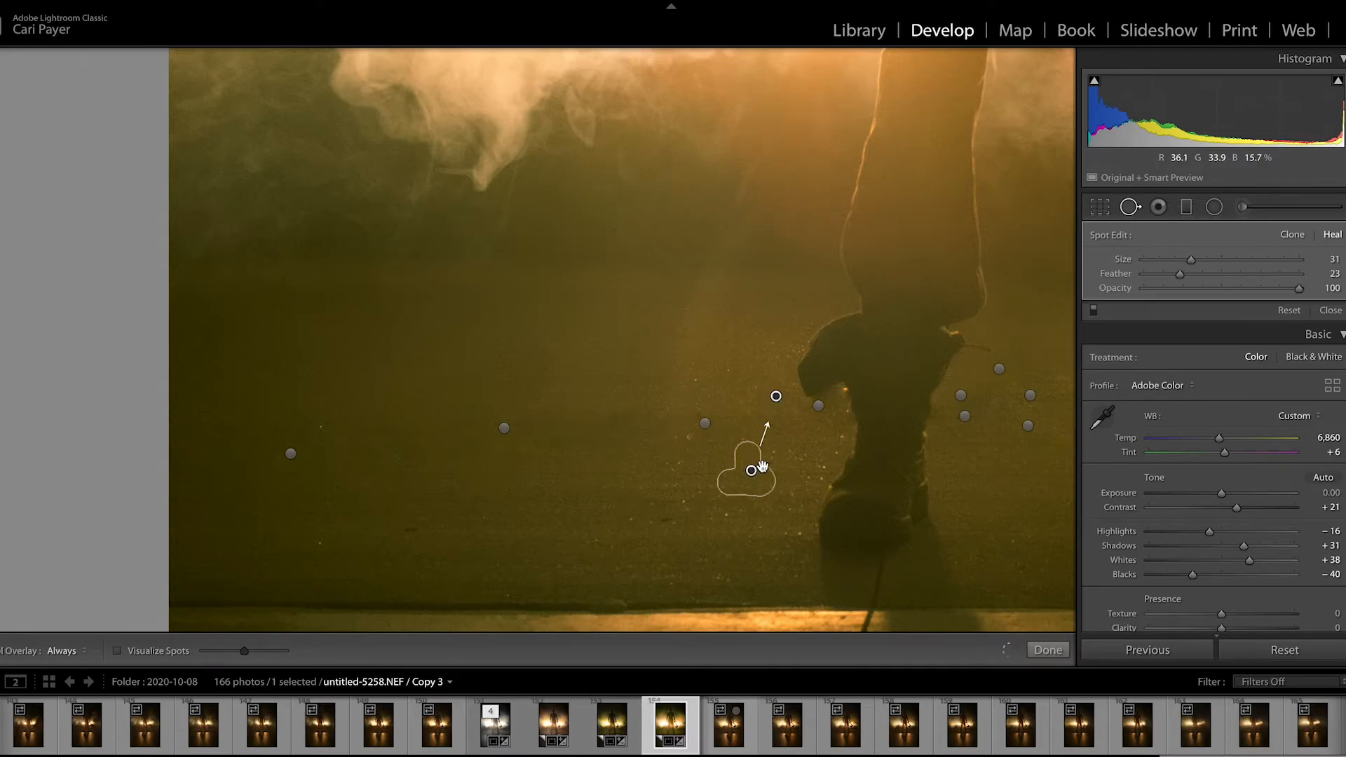
pyautogui.click(1128, 204)
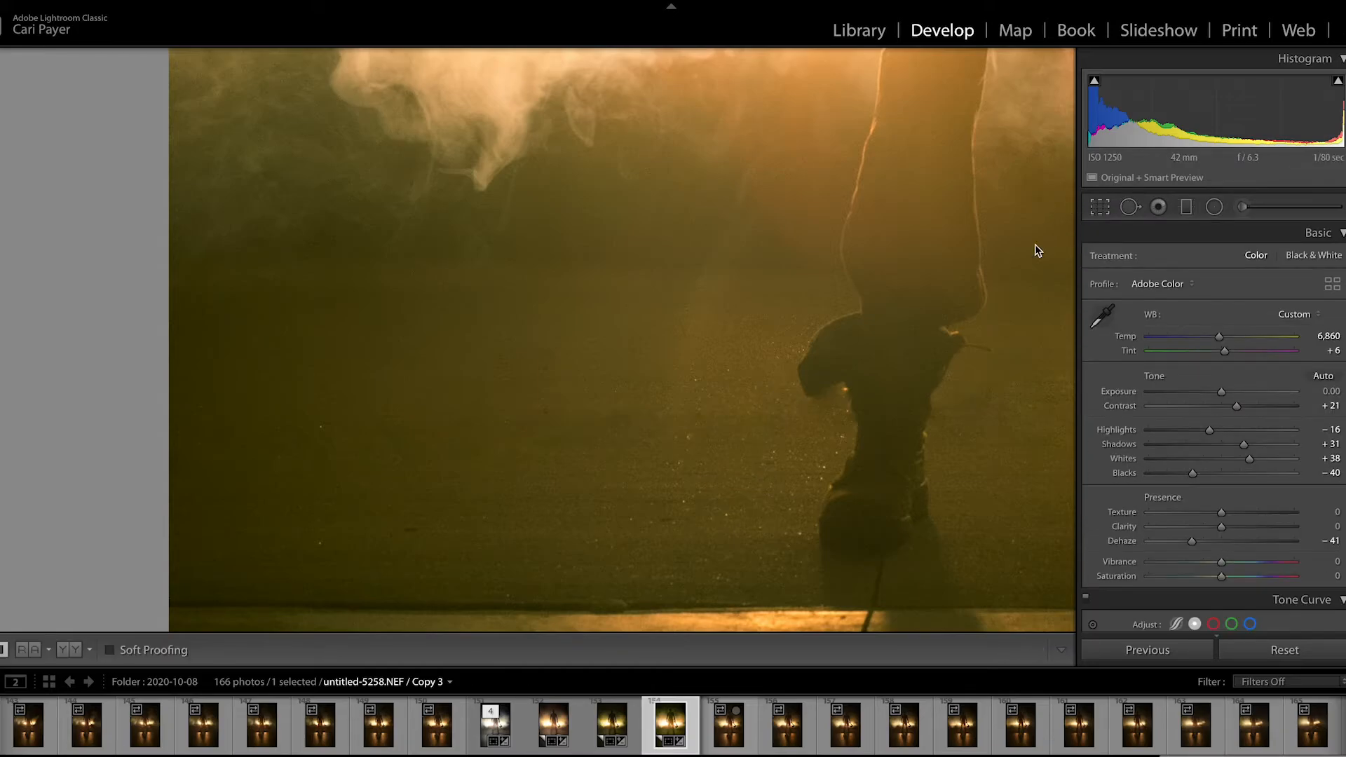
# - Heal the dark mark near the bright floor's upper right and a spot near its lower right at size 75, adjusting the first spot's source
pyautogui.click(730, 331)
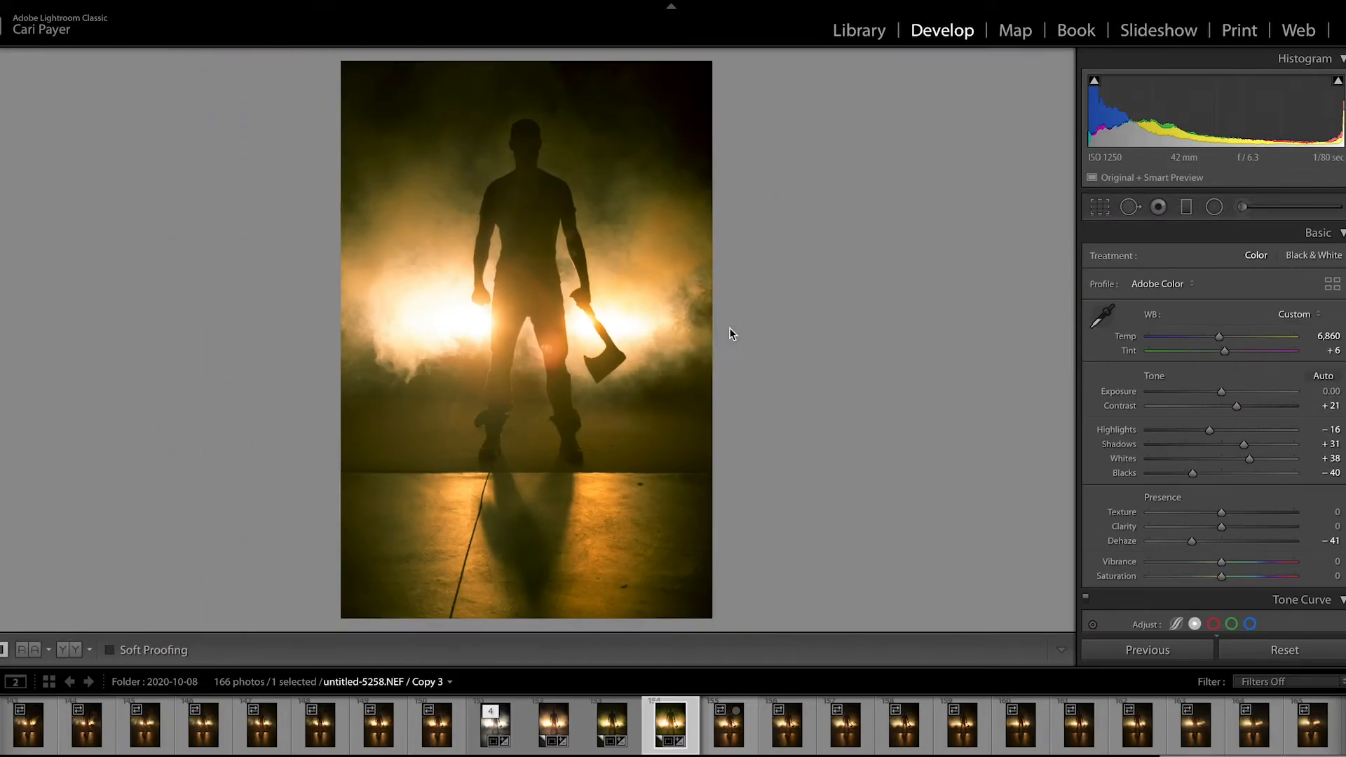
pyautogui.click(1129, 206)
pyautogui.scroll(5, 639, 490)
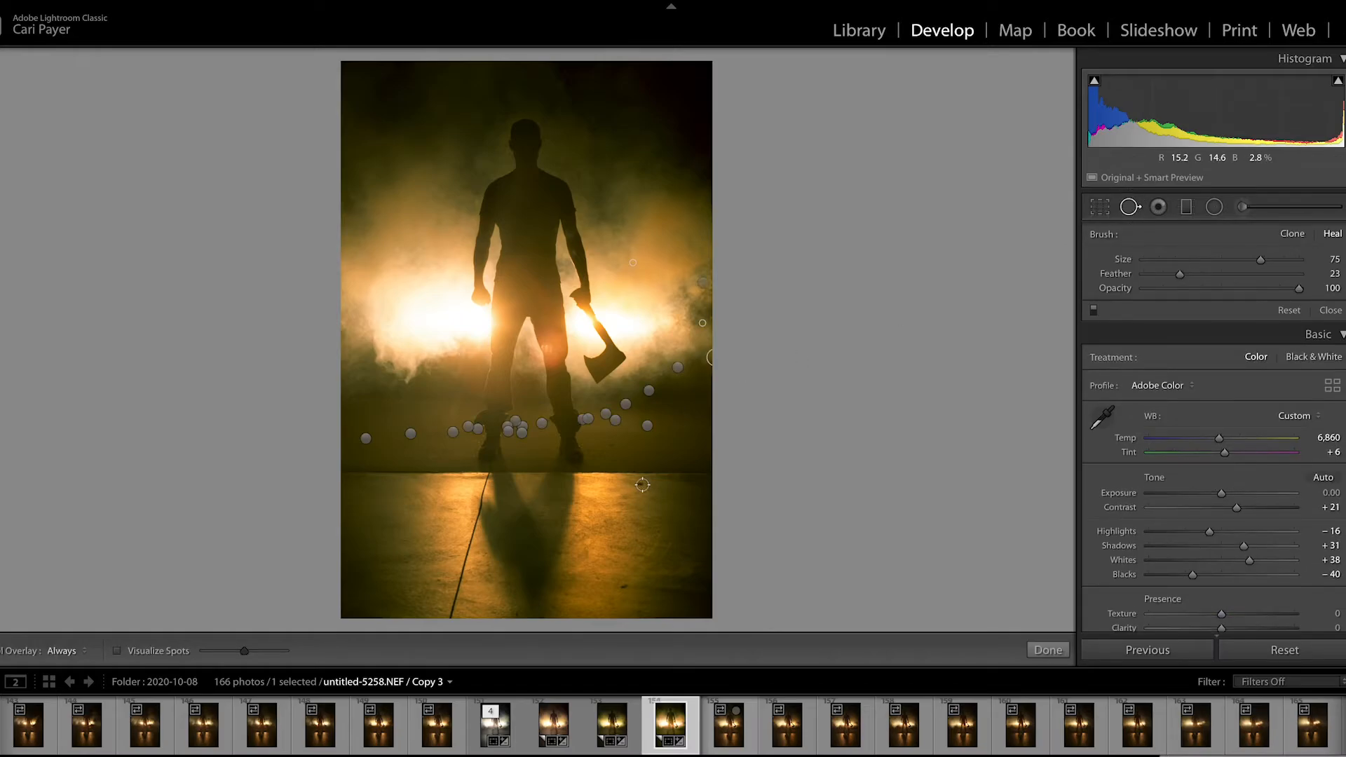
pyautogui.click(641, 484)
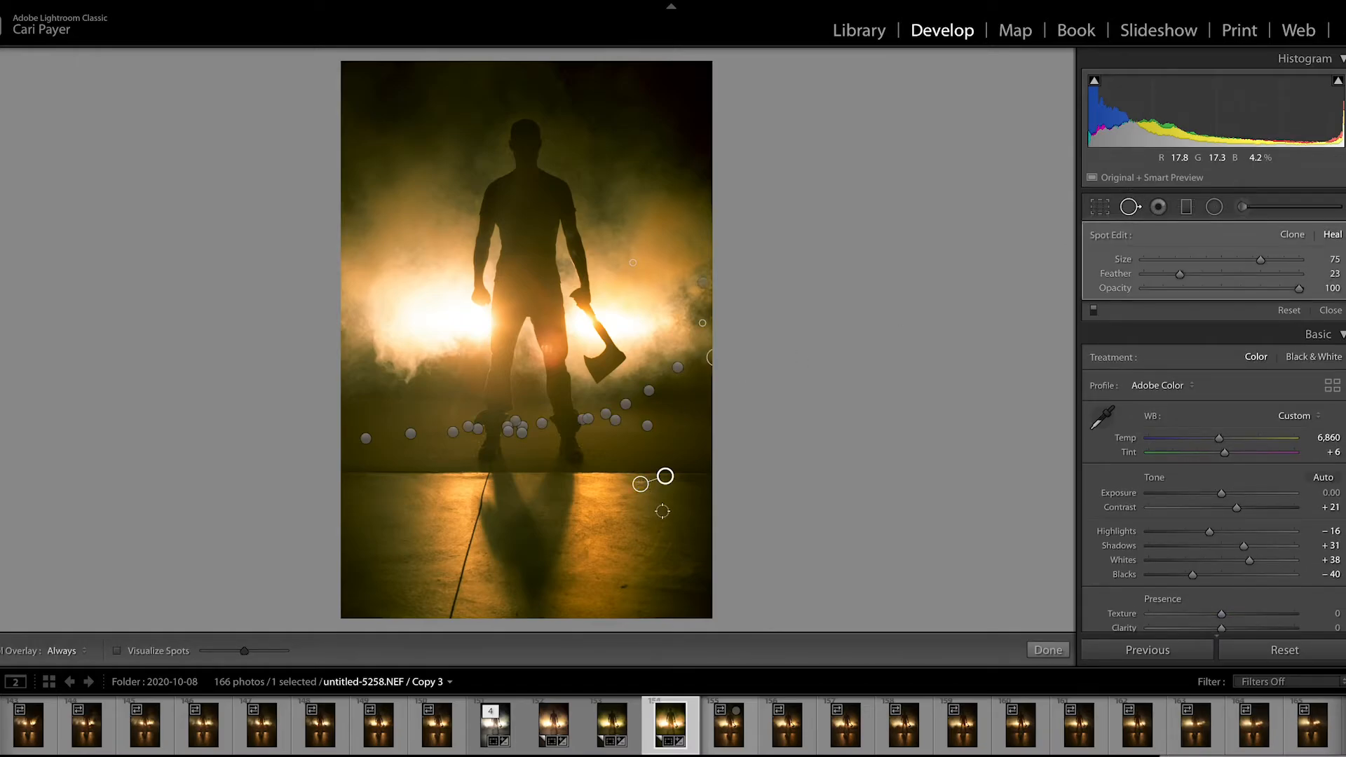
pyautogui.moveTo(666, 476); pyautogui.dragTo(660, 489)
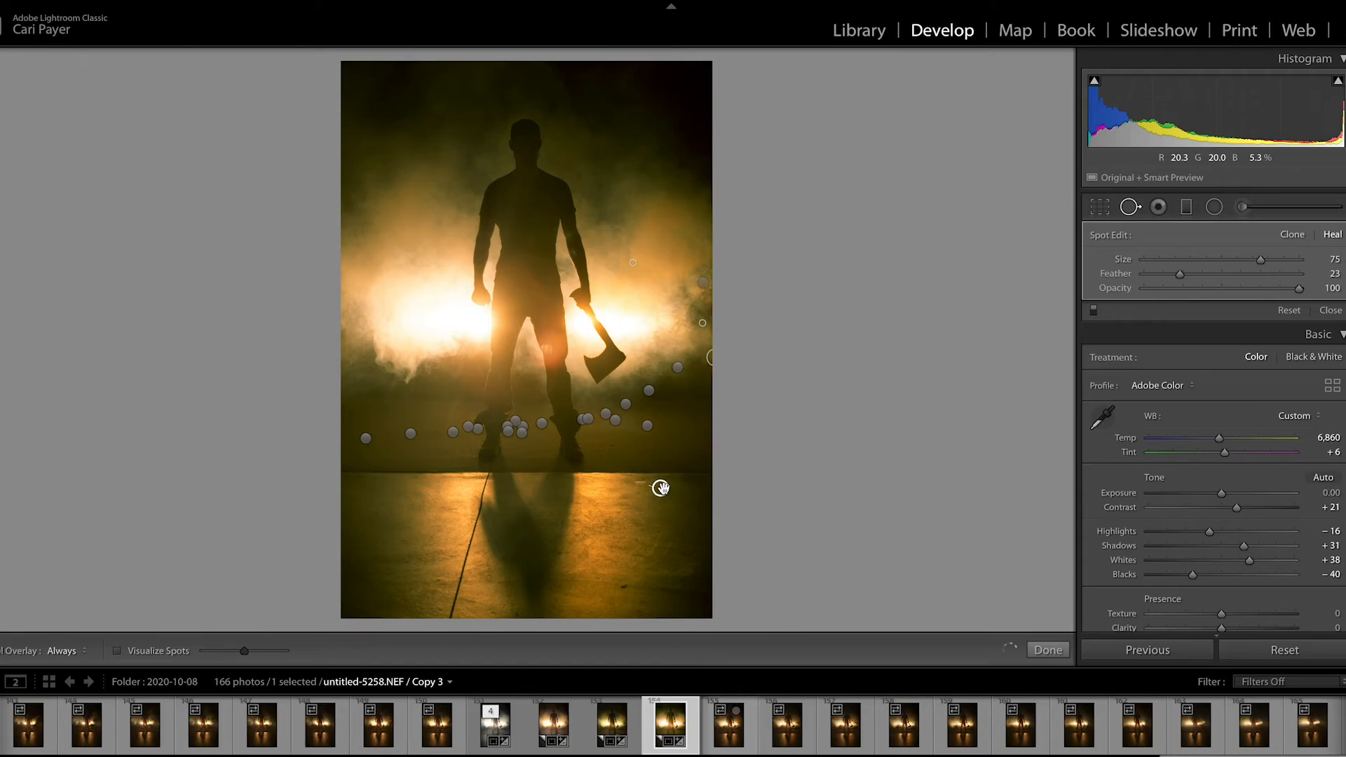
pyautogui.click(624, 587)
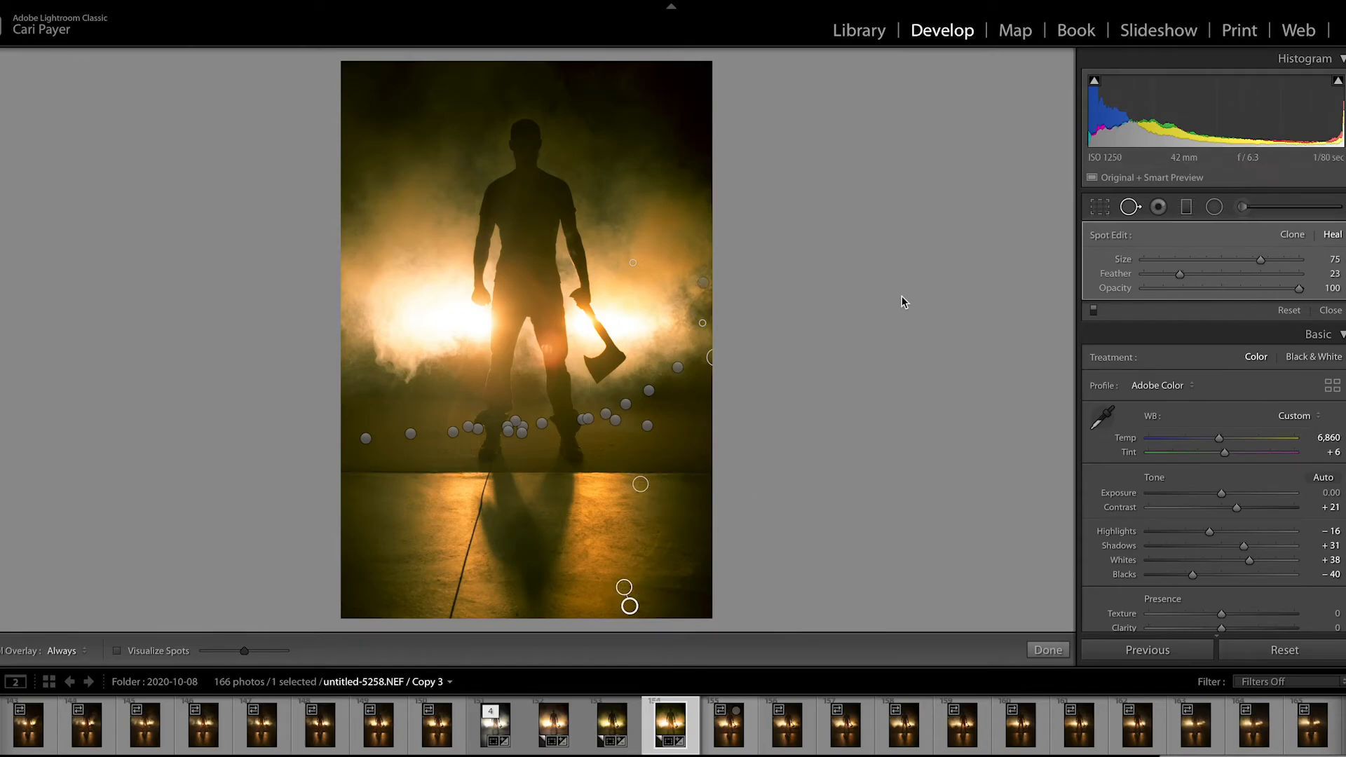
pyautogui.click(1129, 207)
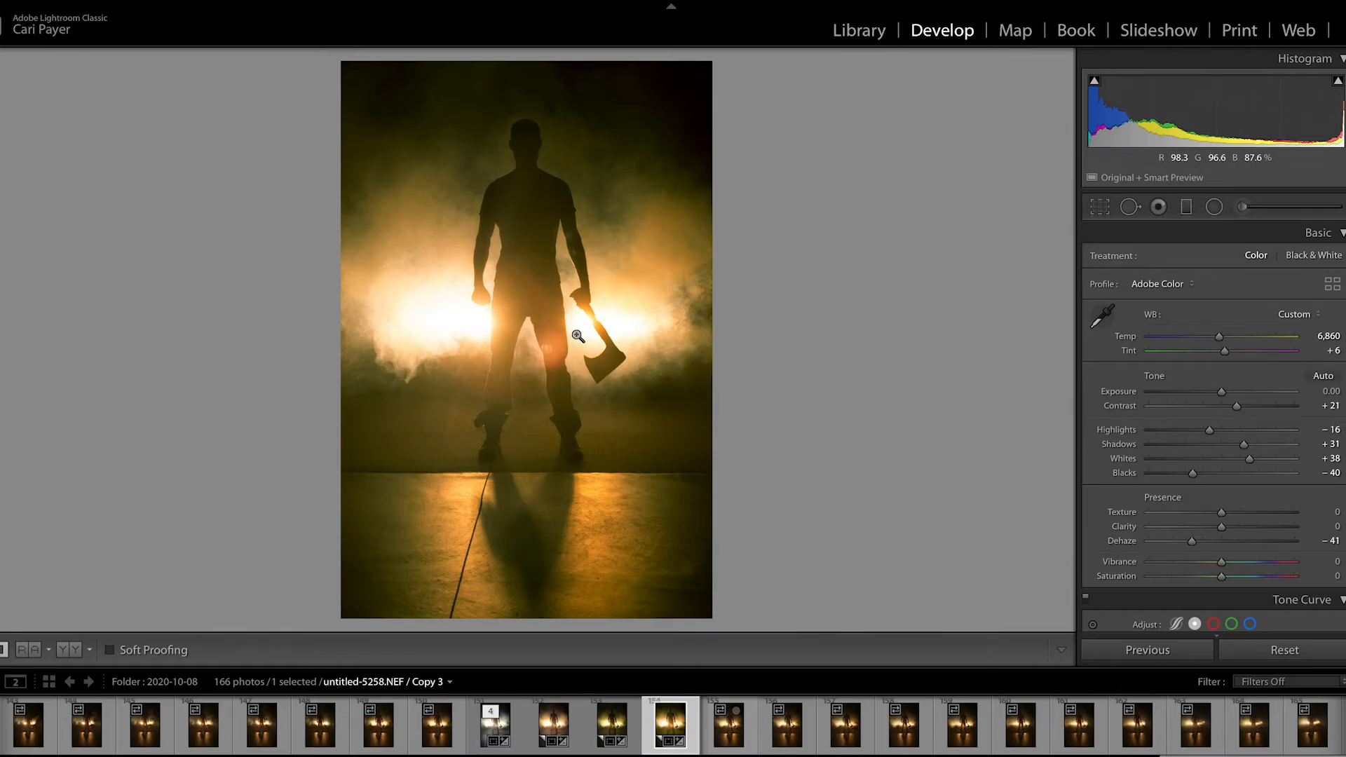
# - Set the post-crop vignette's feather to 94 and its amount to −3
pyautogui.scroll(-10, 1236, 492)
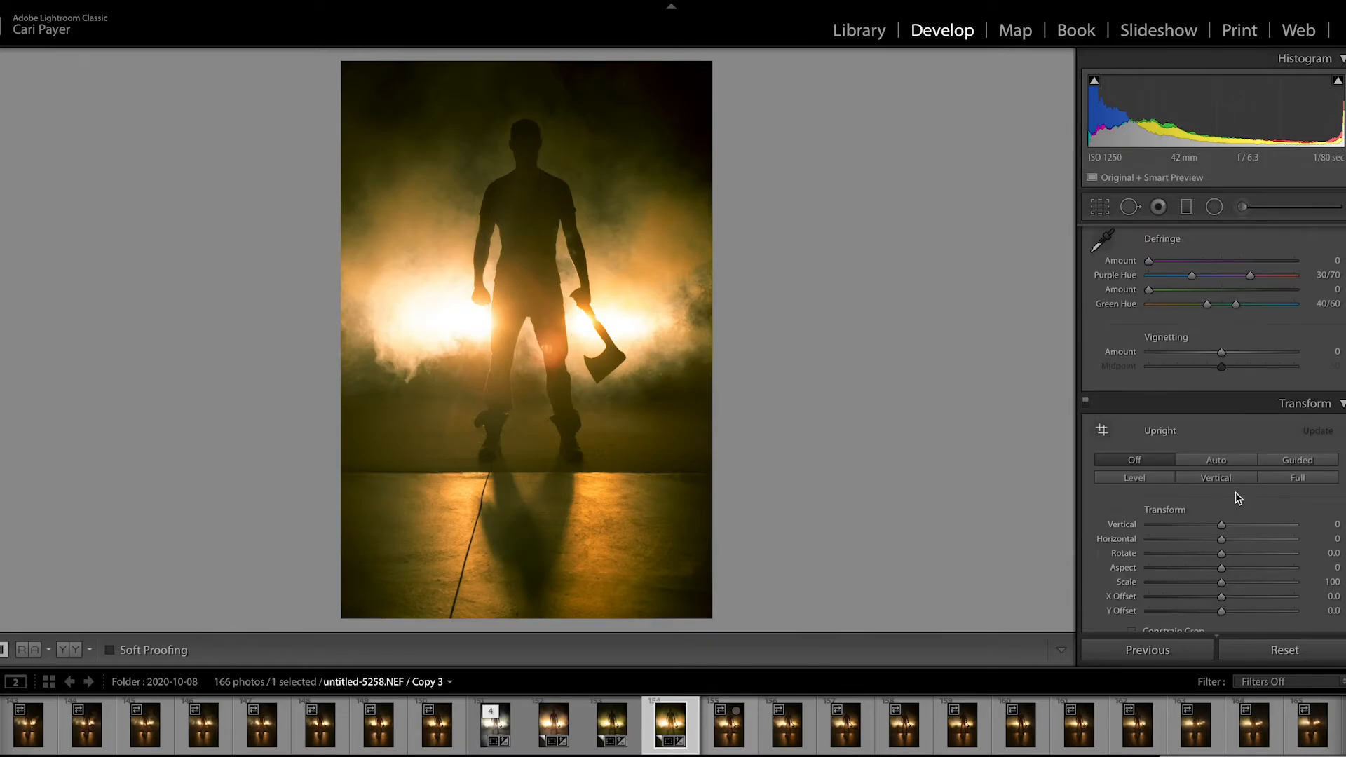
pyautogui.moveTo(1223, 469); pyautogui.dragTo(1288, 507)
pyautogui.moveTo(1211, 466); pyautogui.dragTo(1221, 468)
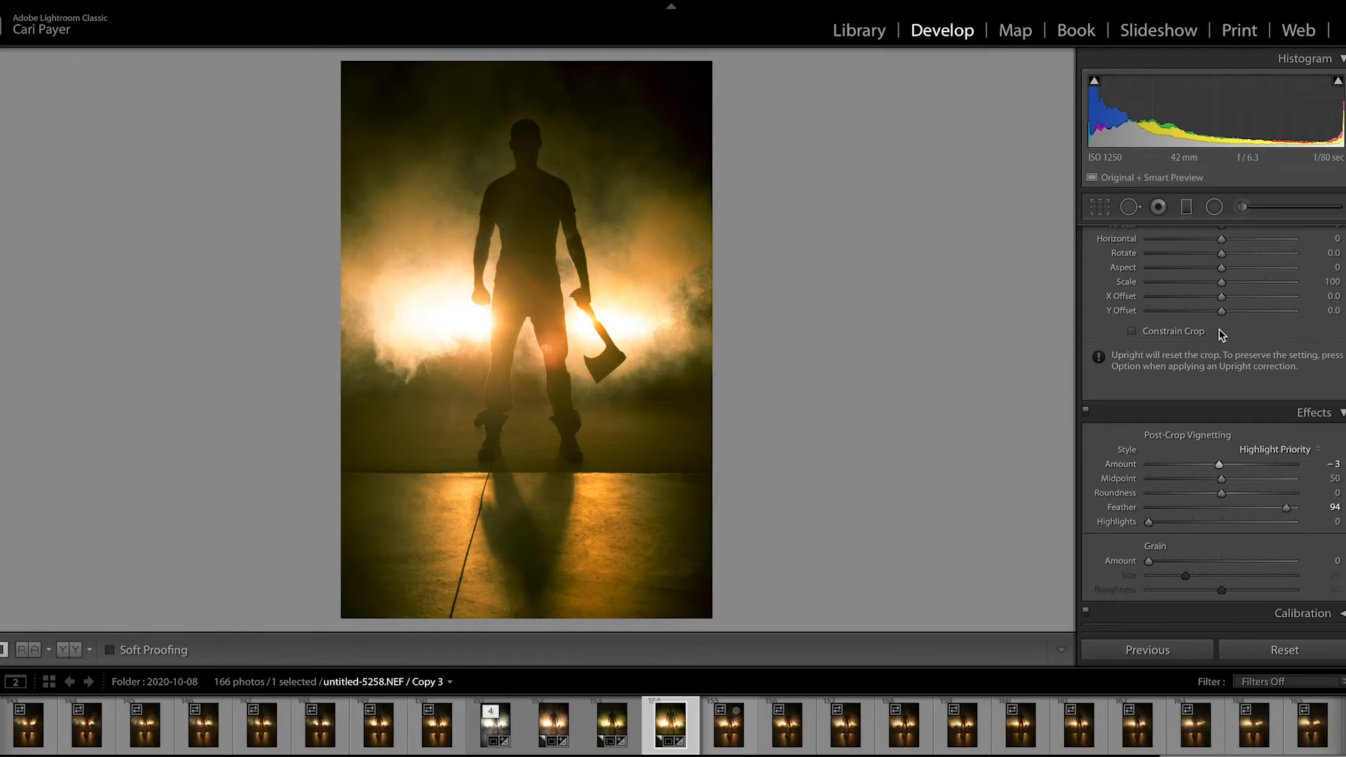
pyautogui.scroll(15, 1220, 335)
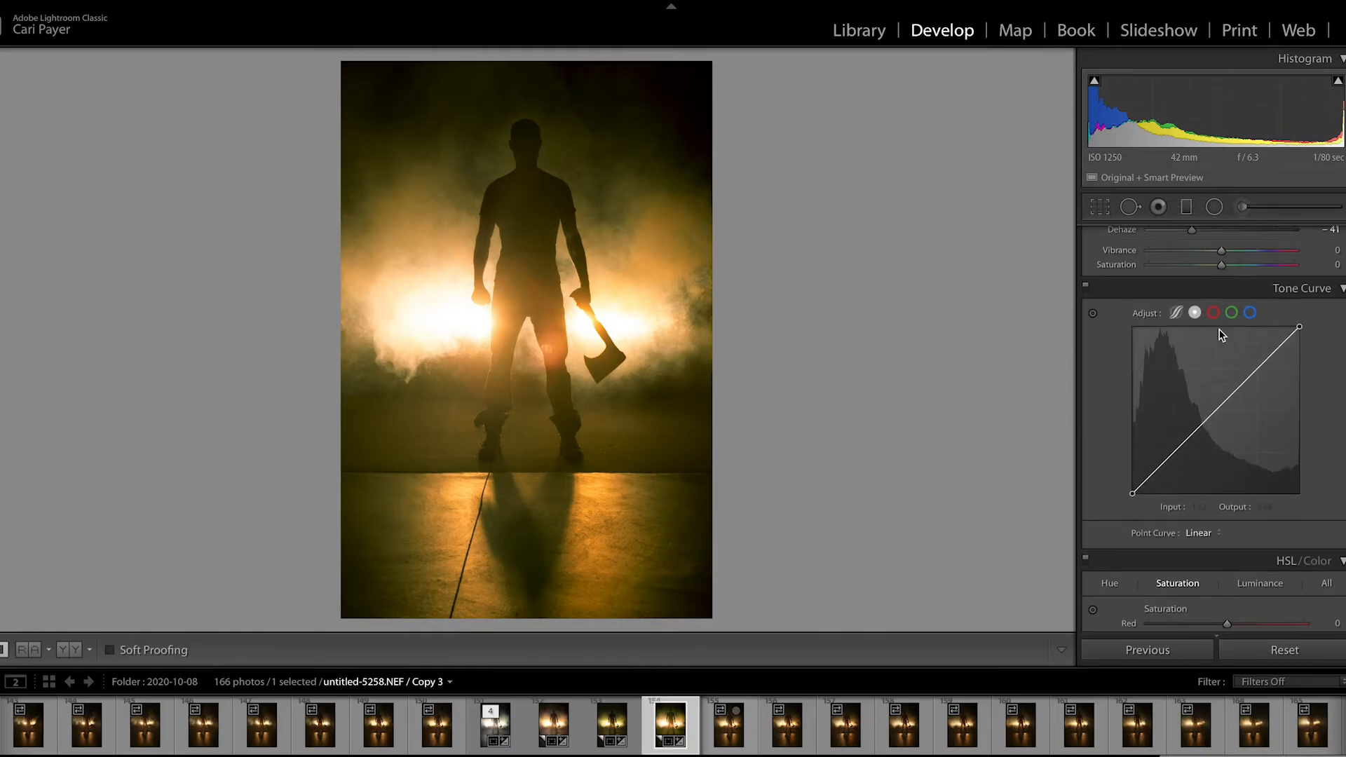
pyautogui.scroll(3, 1221, 334)
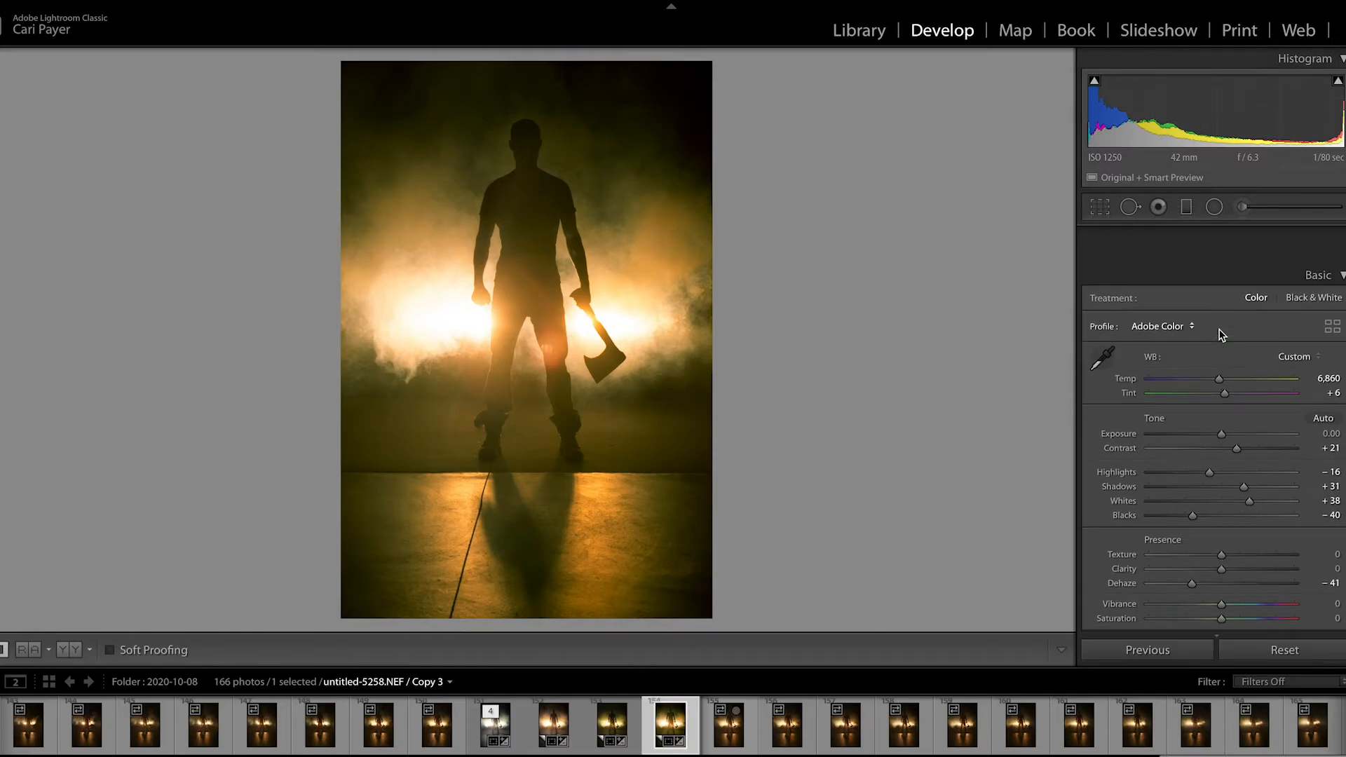
pyautogui.scroll(-18, 1221, 334)
pyautogui.scroll(15, 1220, 335)
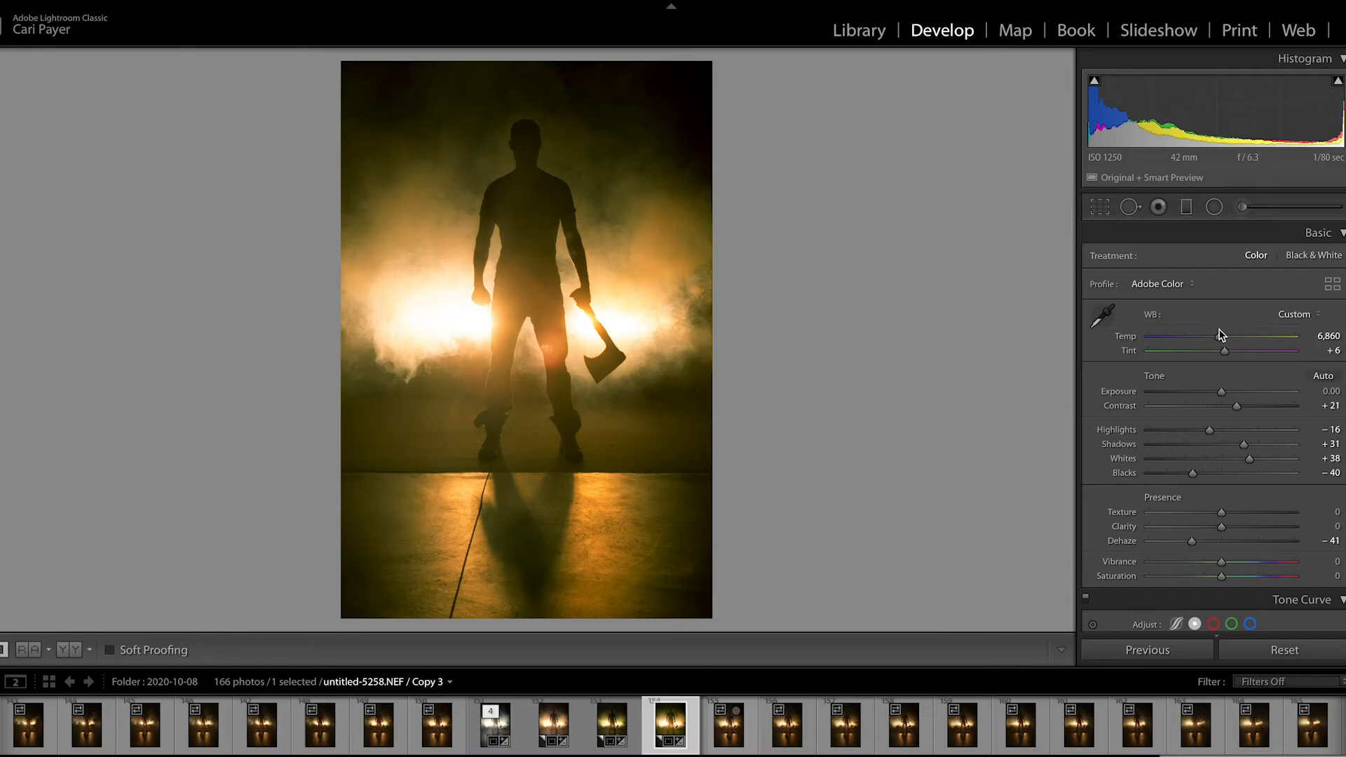
# - Create another virtual copy of the edited silhouette photo and reset all of its develop settings to the unedited state
pyautogui.rightClick(693, 737)
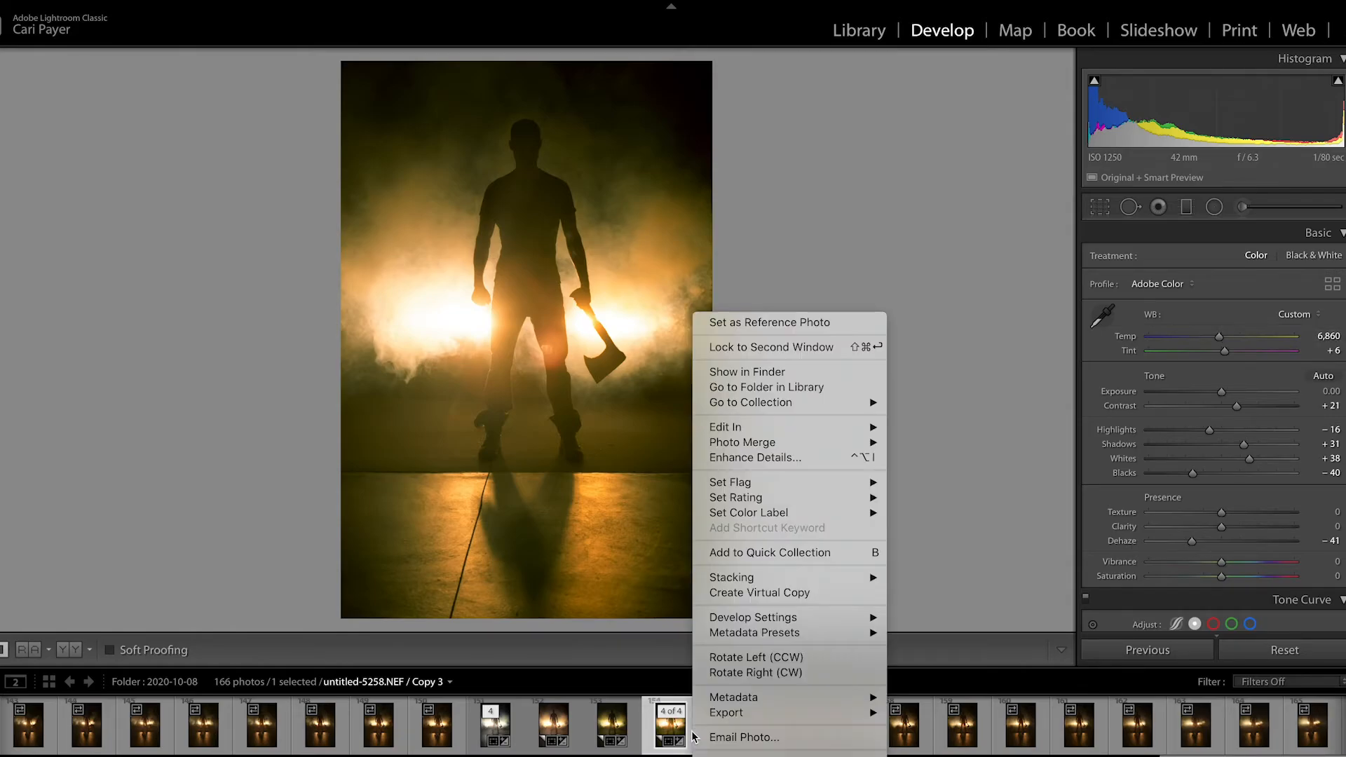
pyautogui.click(829, 593)
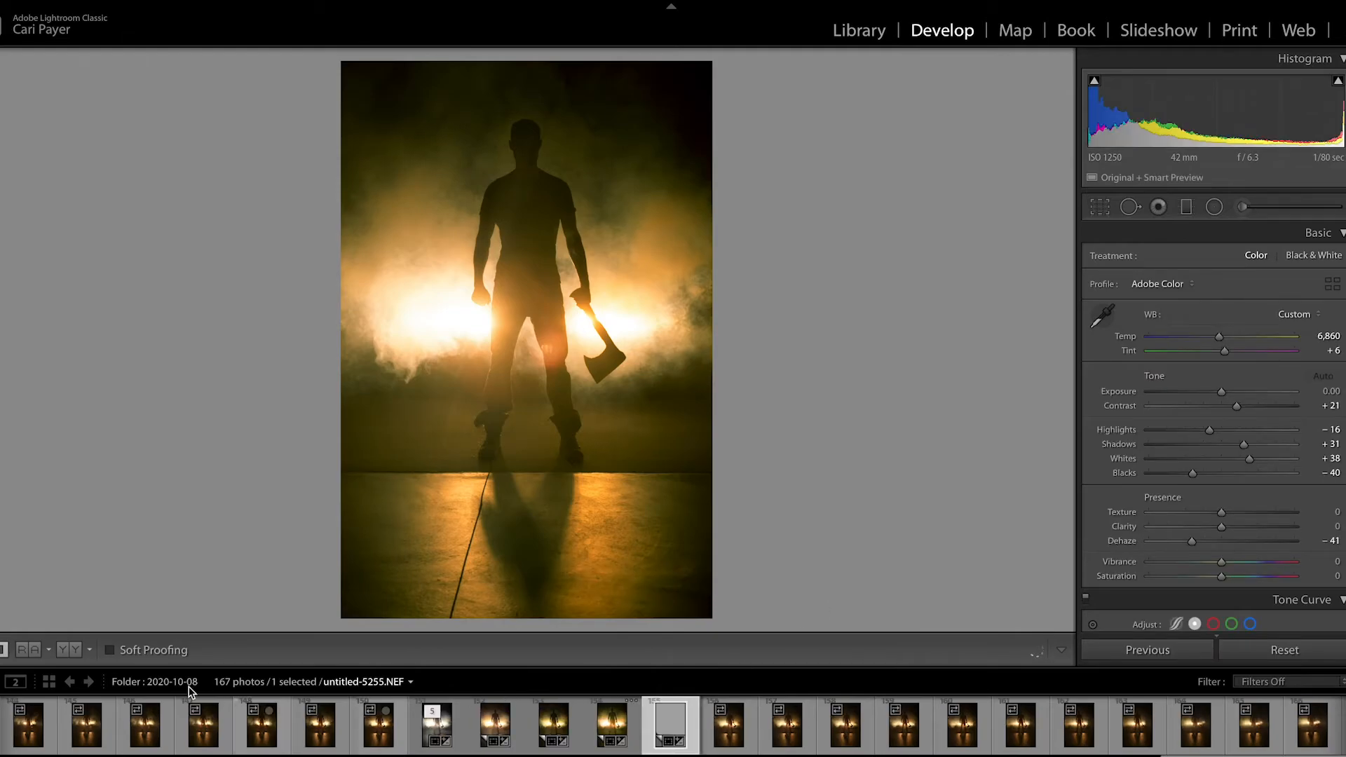
pyautogui.click(1282, 650)
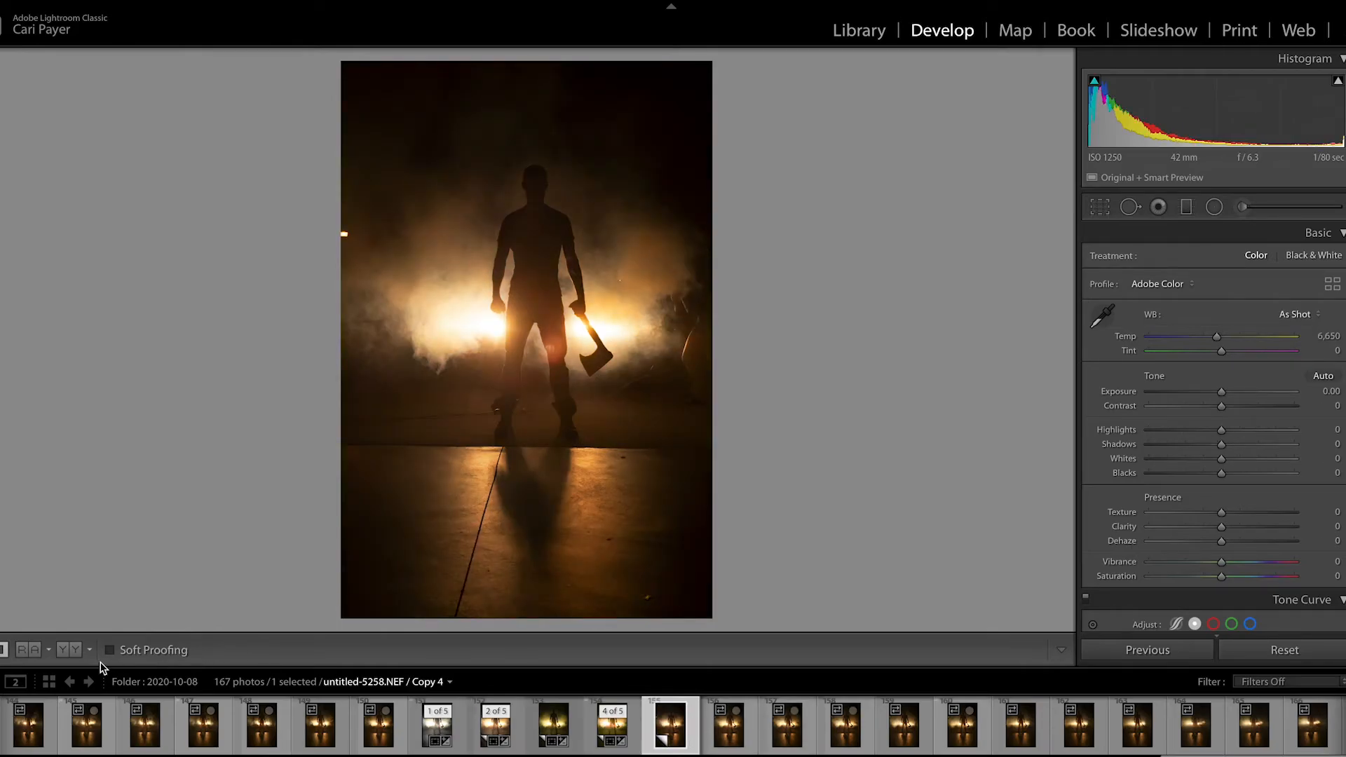
# - Compare the photos in Reference View, with the edited Copy 3 as the active photo and the reset Copy 4 as the reference
pyautogui.click(28, 650)
pyautogui.click(604, 724)
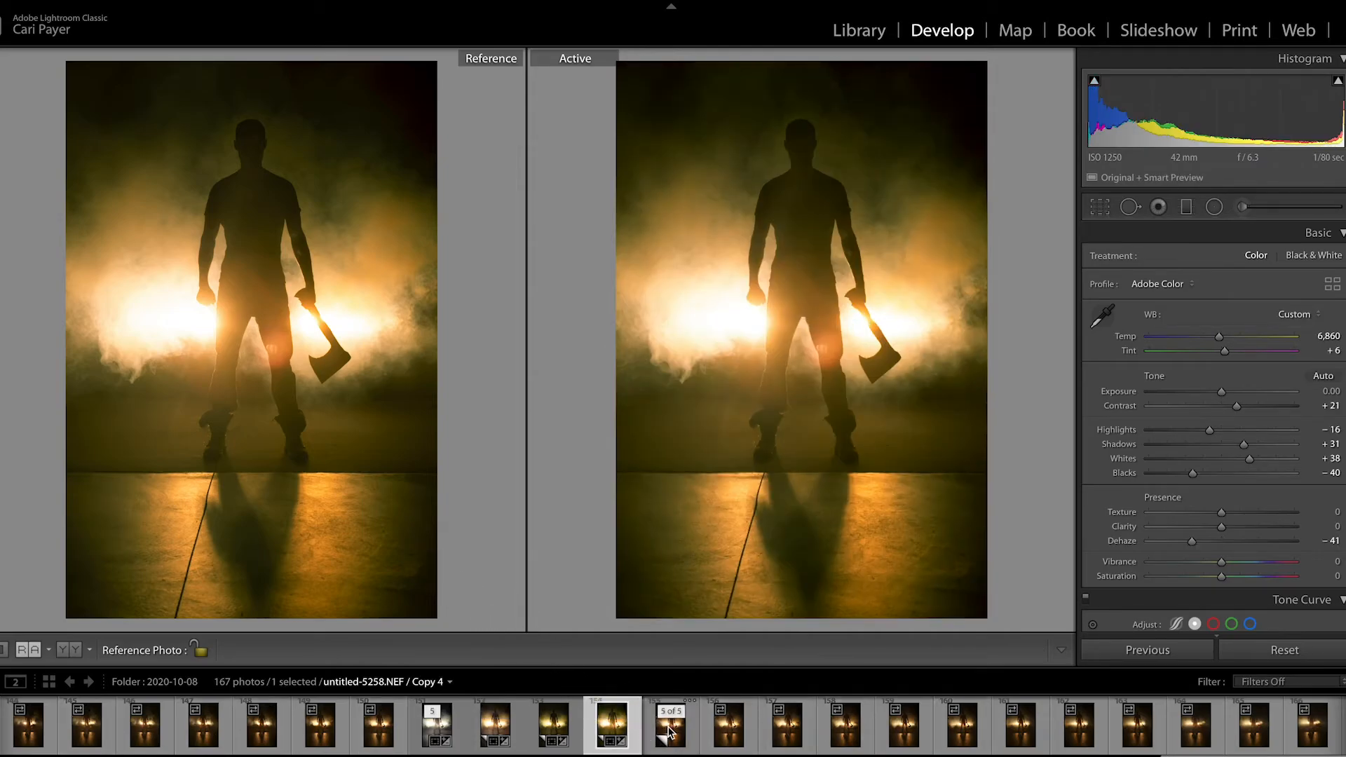
pyautogui.moveTo(670, 726); pyautogui.dragTo(285, 436)
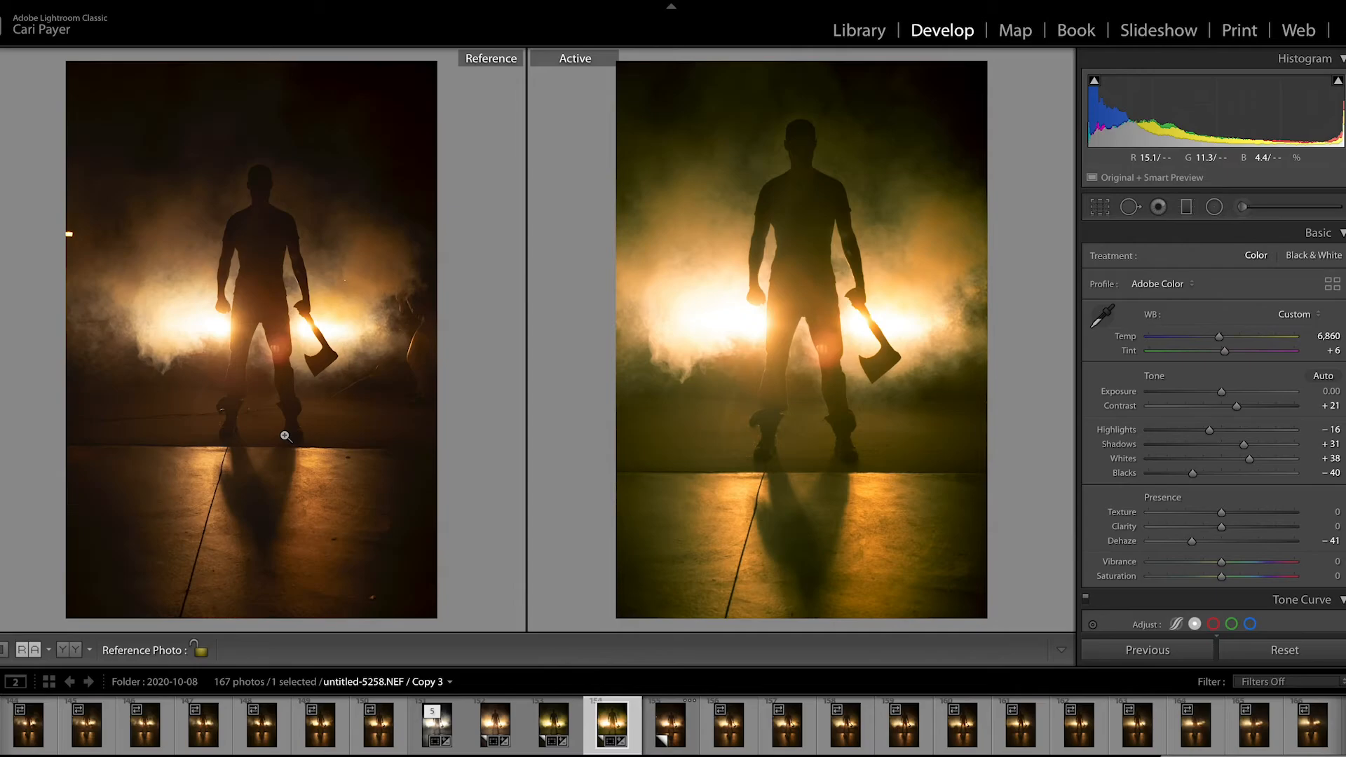